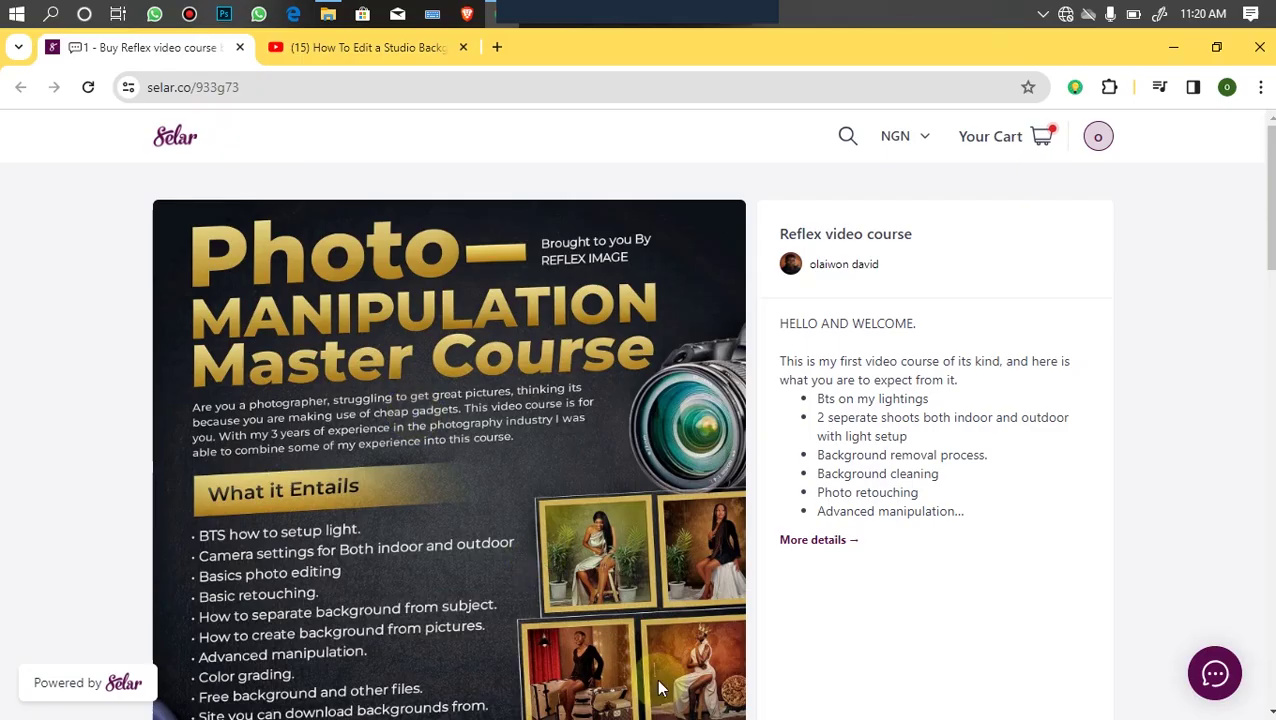
scroll(636, 415, "down", 1)
scroll(636, 415, "up", 1)
scroll(636, 415, "down", 1)
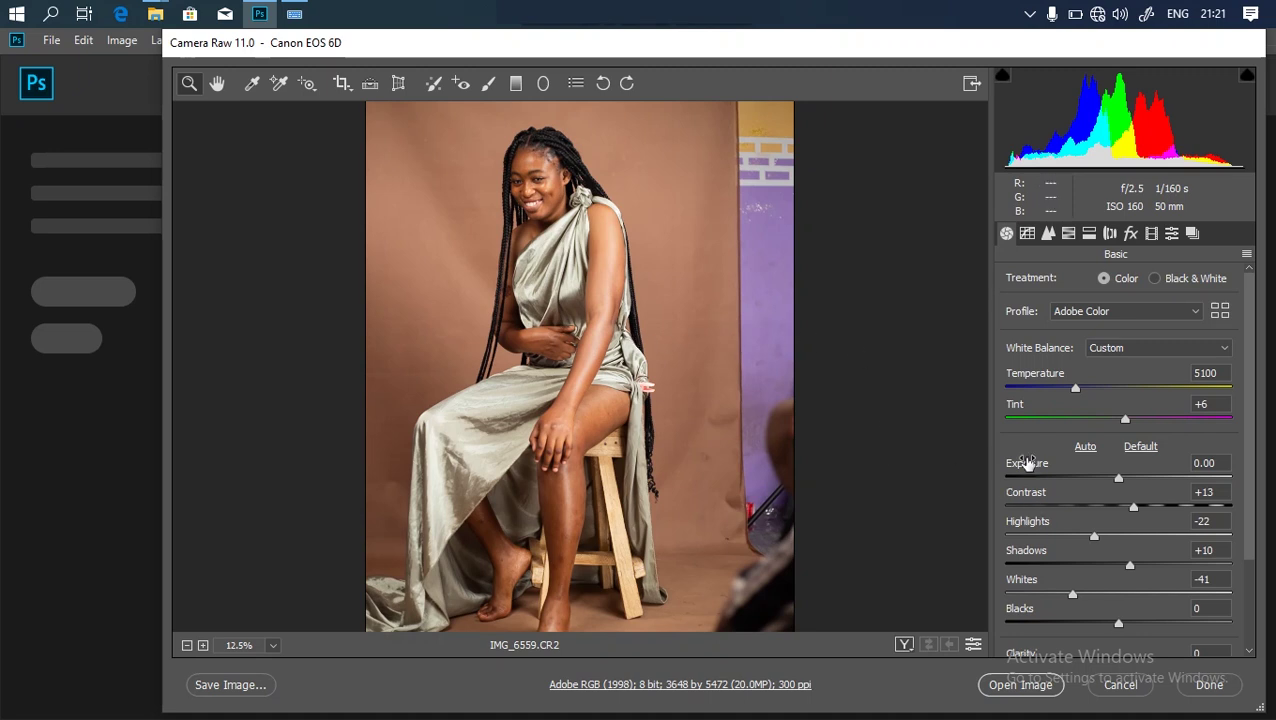
Step: Review the Basic adjustments of IMG_6559.CR2 and open the raw photo for editing with its existing settings
scroll(1254, 597, "down", 1)
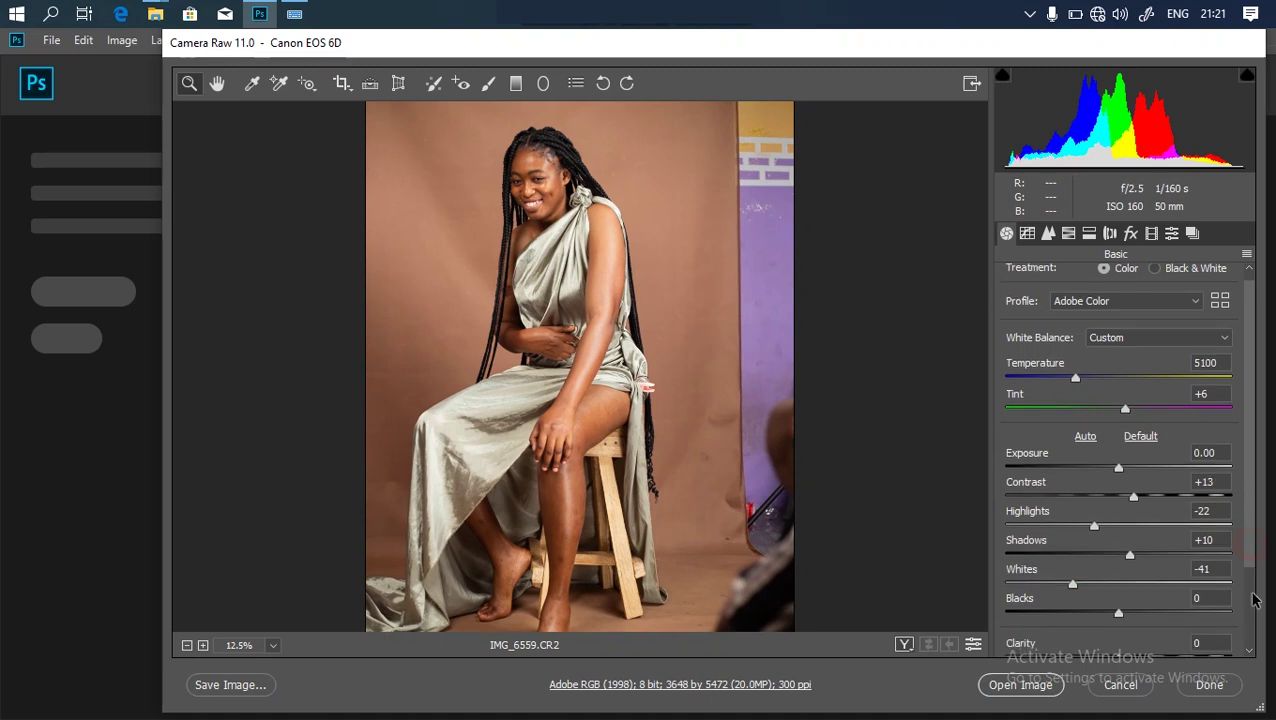
scroll(1254, 597, "down", 5)
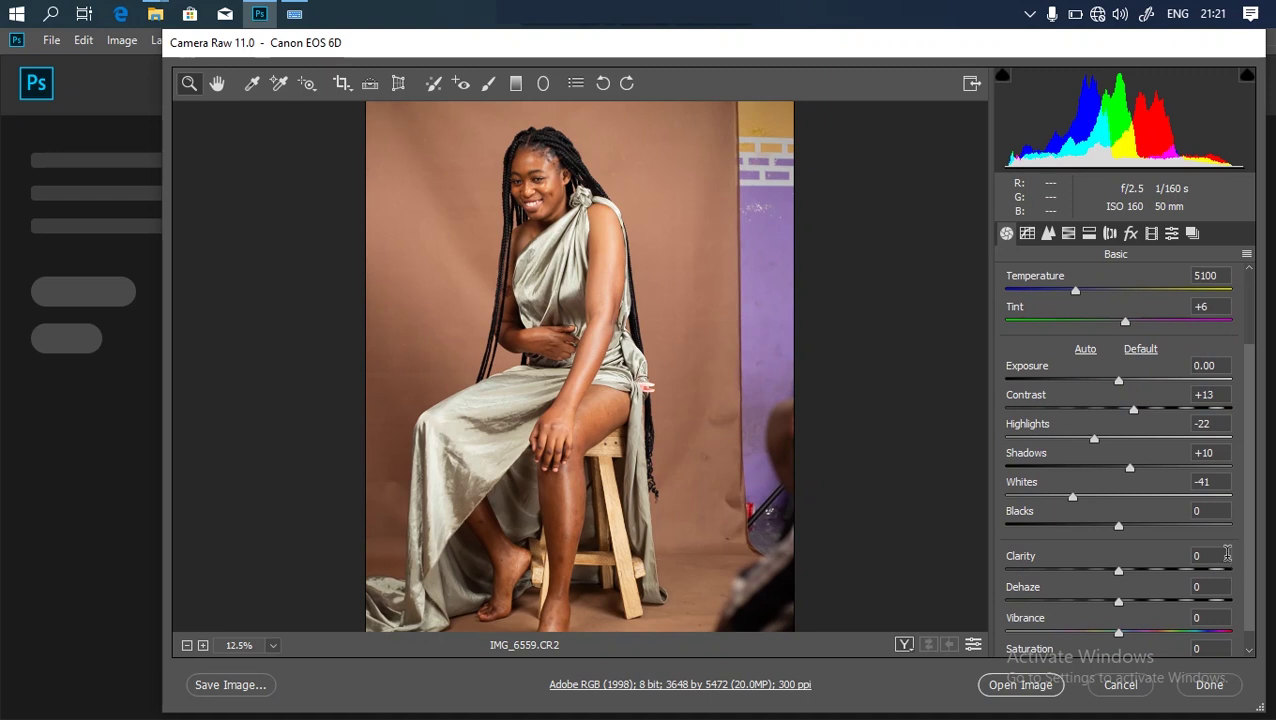
left_click(1033, 688)
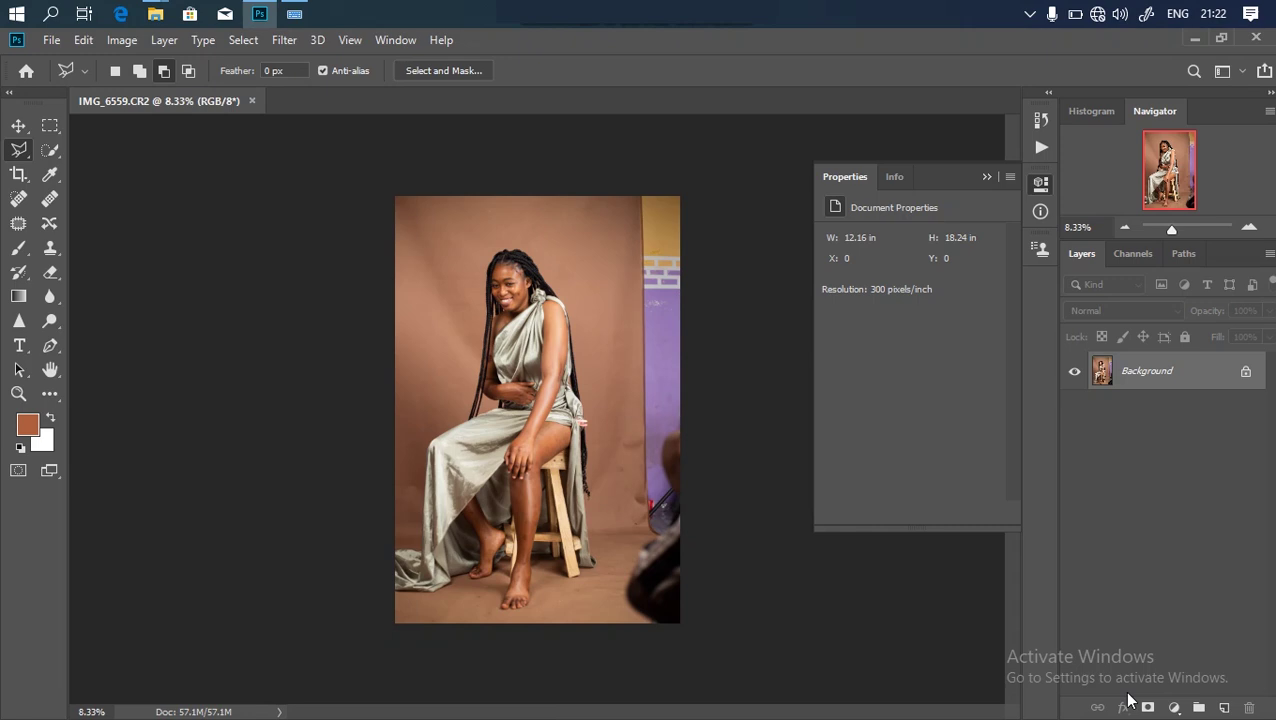
Step: Crop the photo to a 4:5 (8:10) ratio, extending the canvas beyond its edges to about 14.54 by 18.18 in
left_click(10, 180)
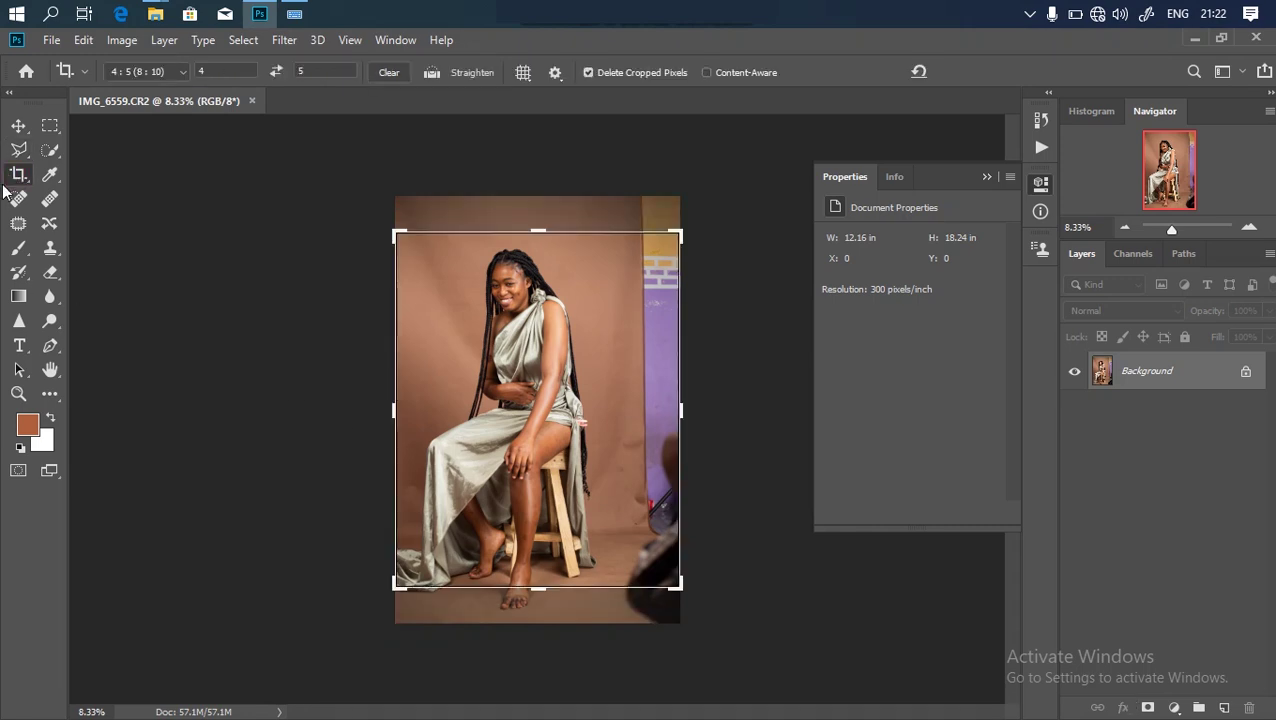
left_click(180, 71)
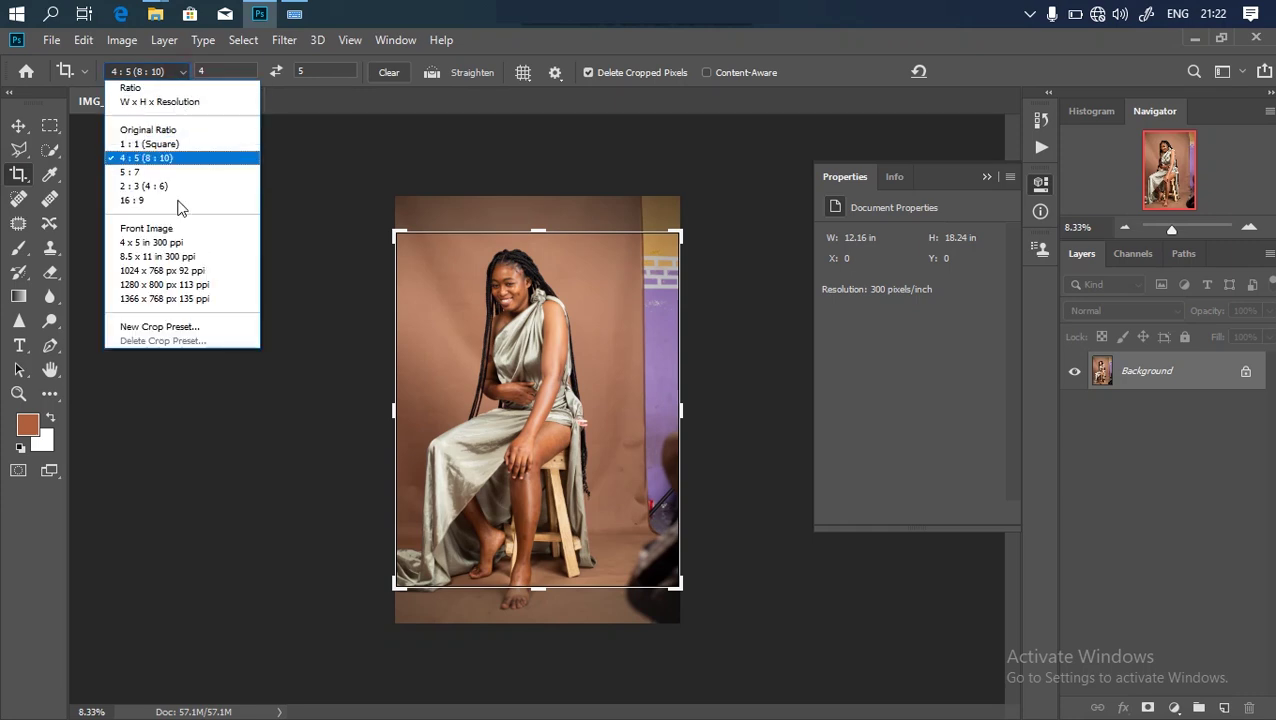
left_click(160, 164)
left_click_drag(388, 565, 380, 603)
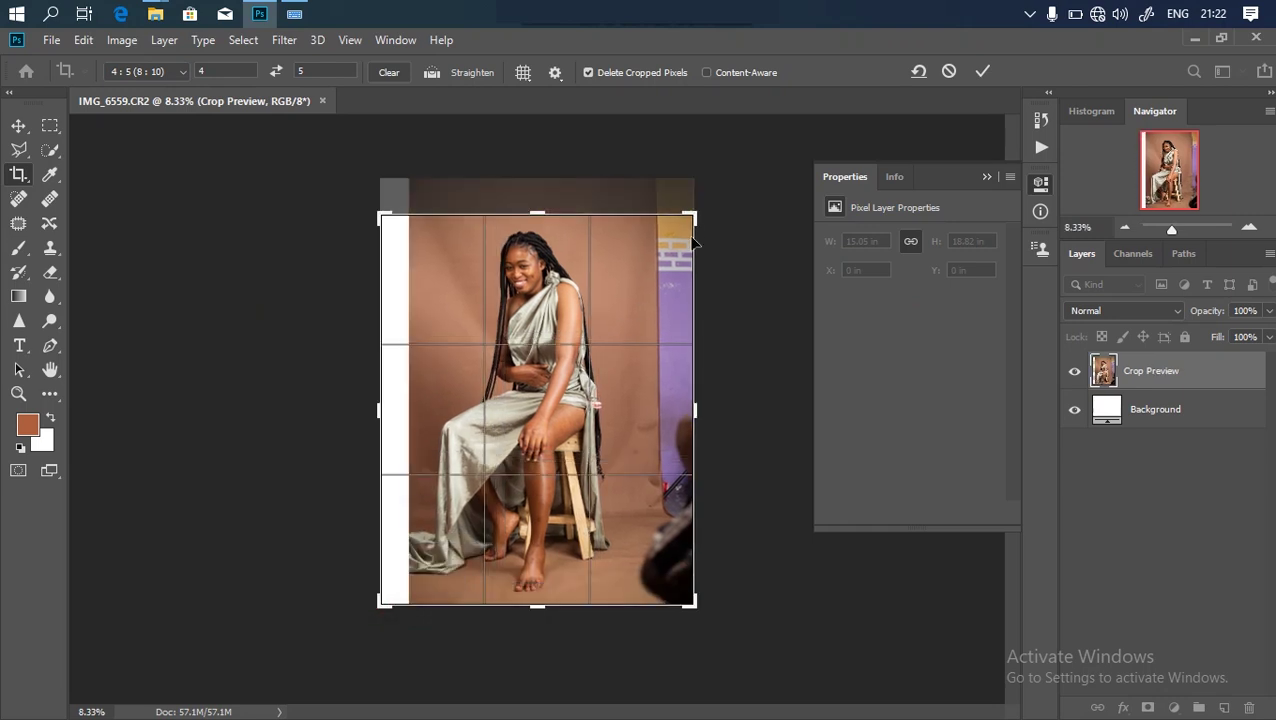
left_click_drag(693, 218, 703, 198)
left_click_drag(375, 616, 368, 626)
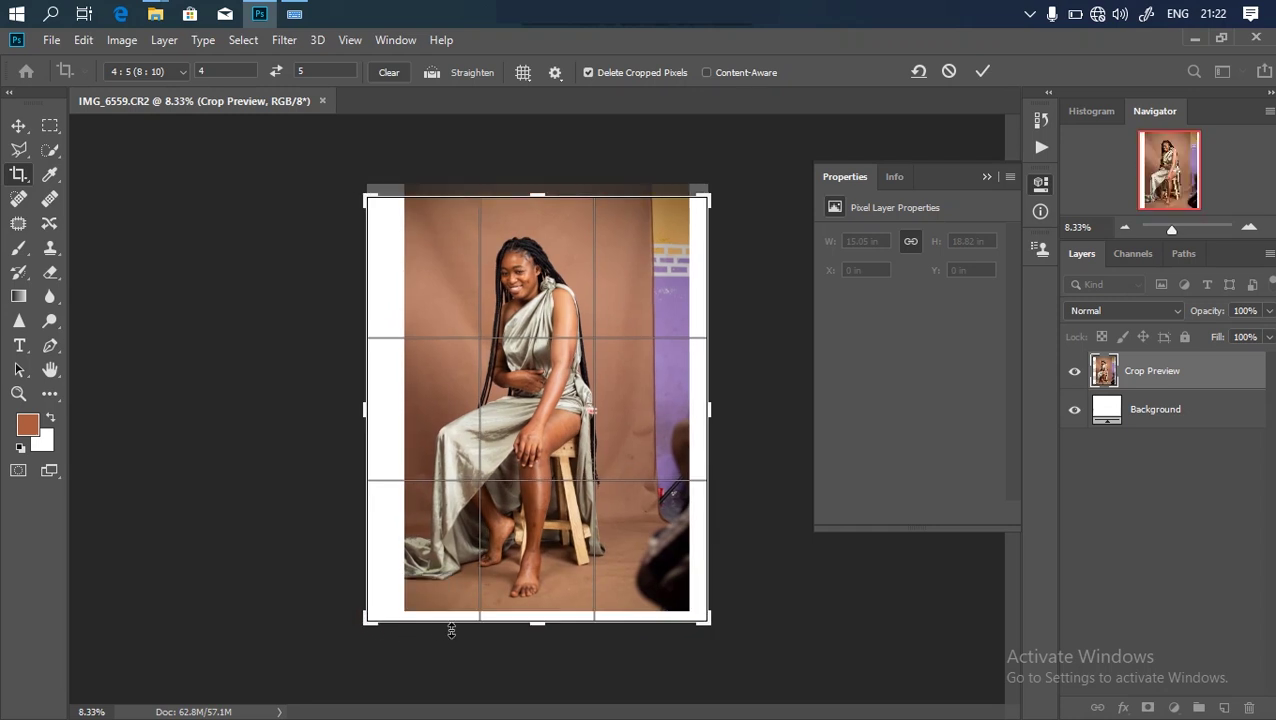
key("Return")
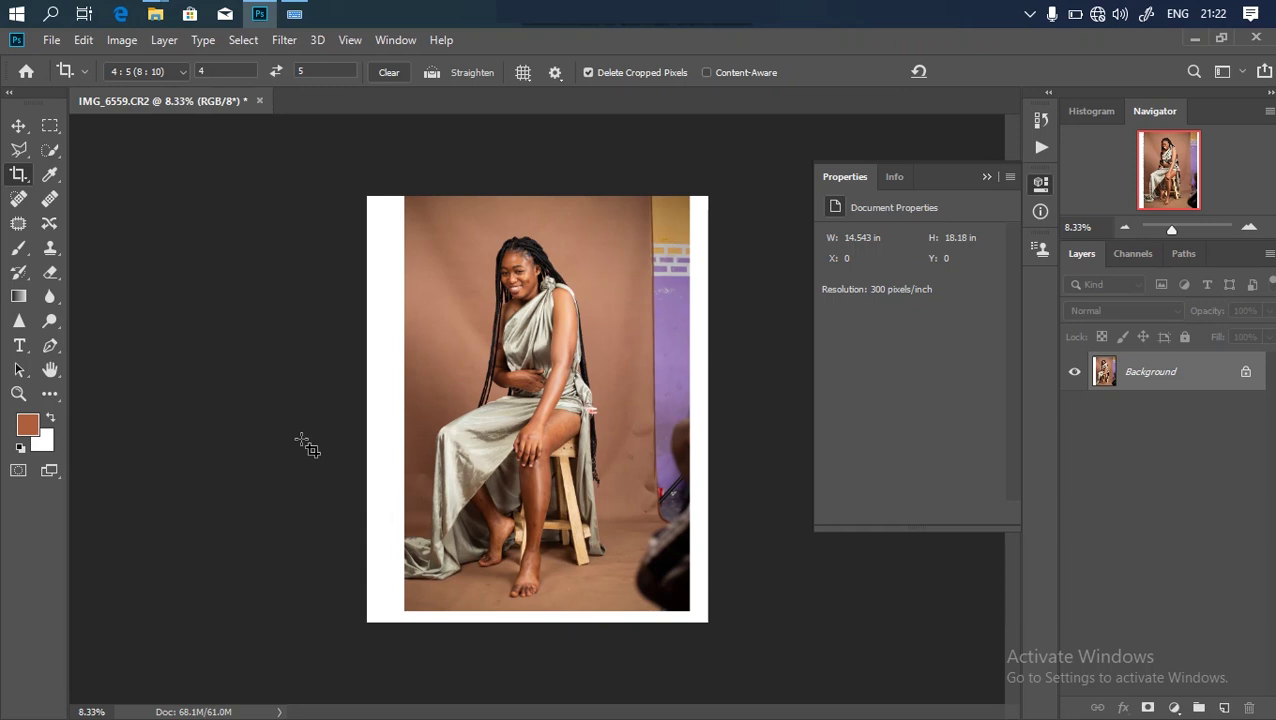
Step: Select the strip of the image right of the woman and stretch it outward to about 464% width, filling the canvas with plain backdrop
left_click_drag(50, 126, 118, 133)
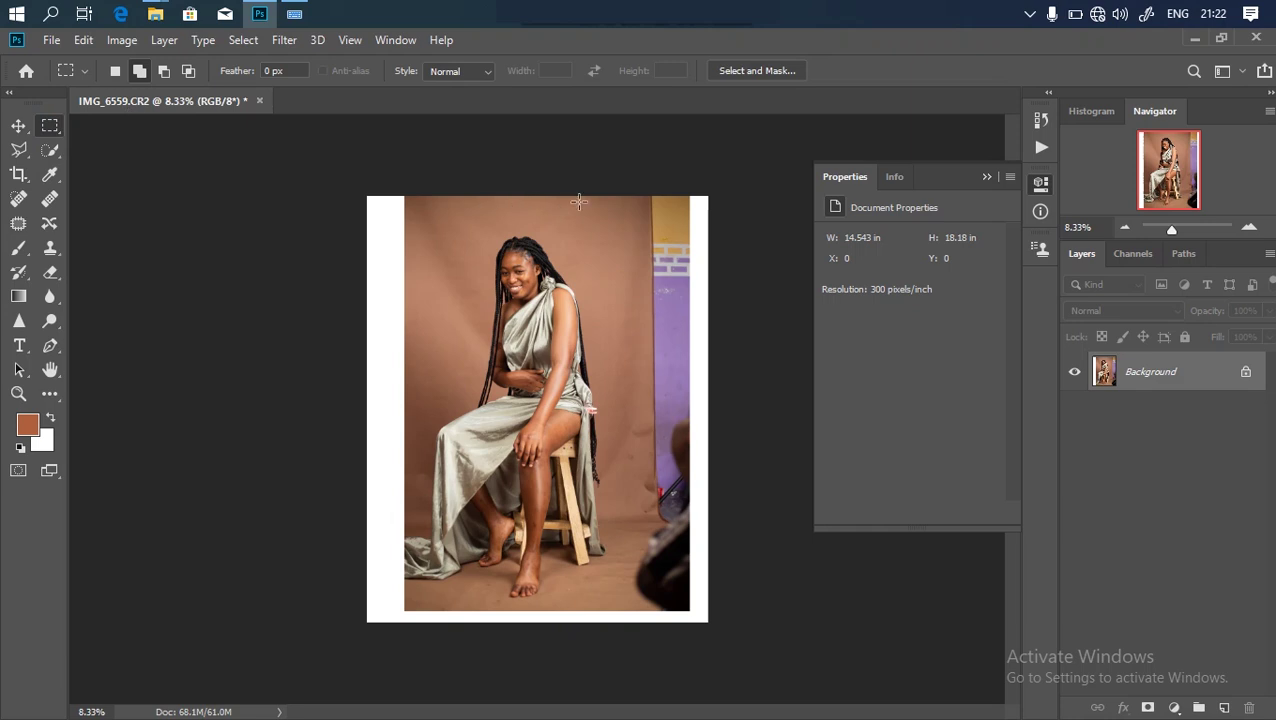
left_click_drag(615, 185, 765, 670)
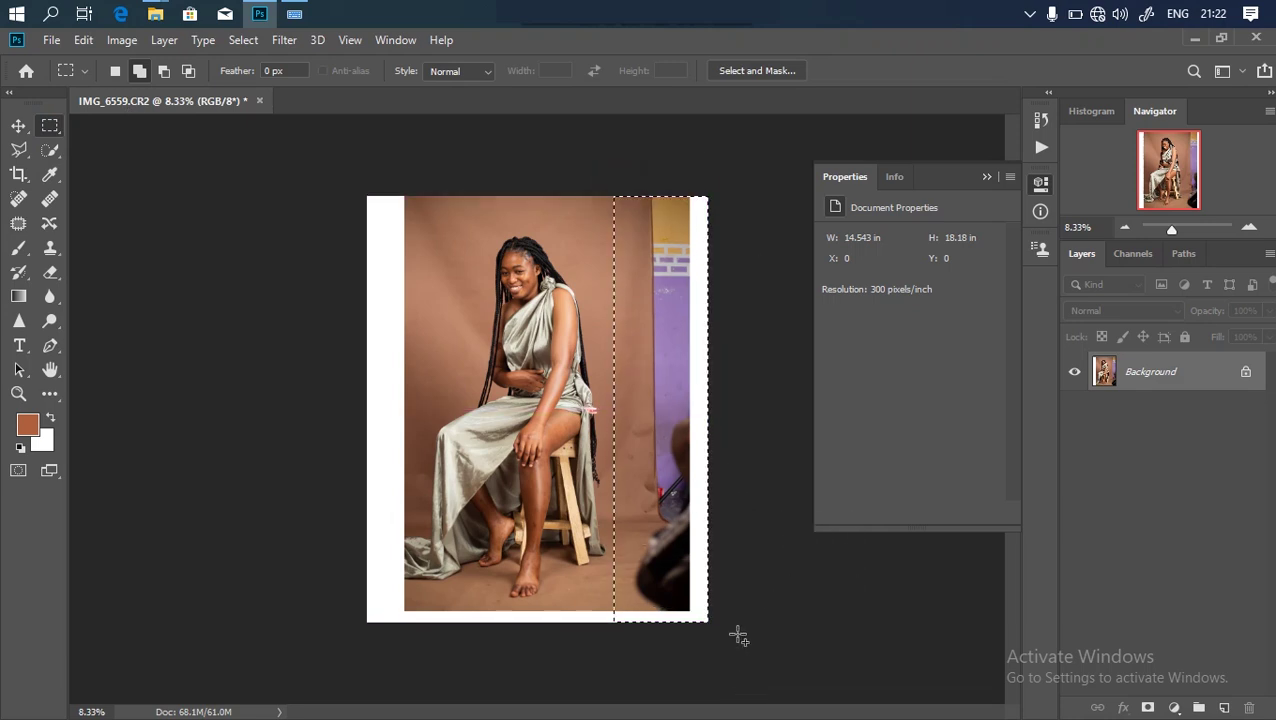
key("ctrl+t")
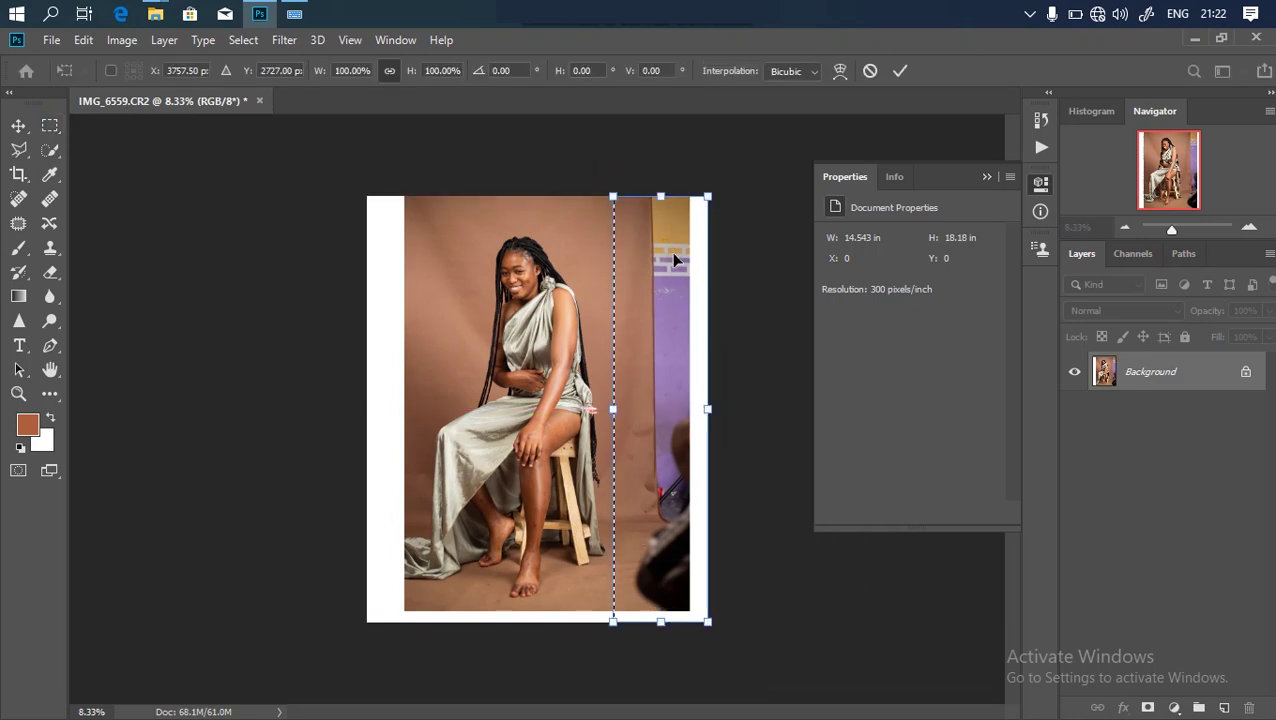
left_click_drag(705, 410, 1055, 422)
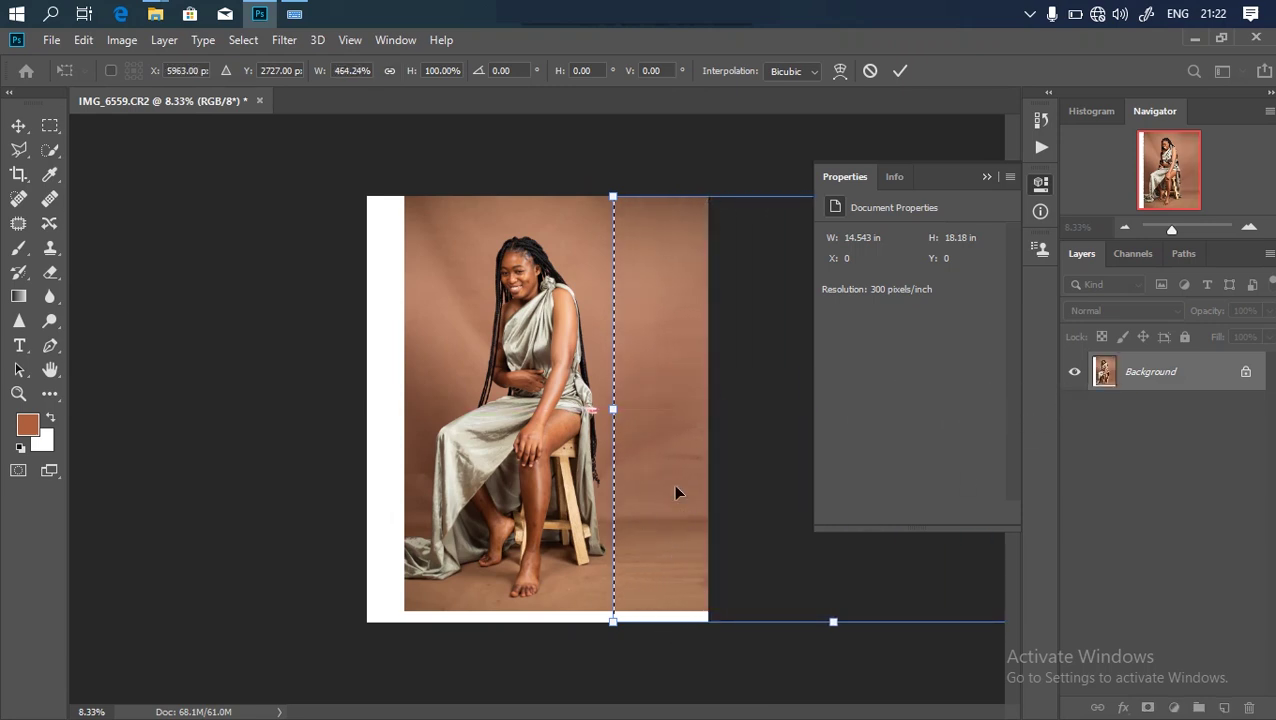
key("Return")
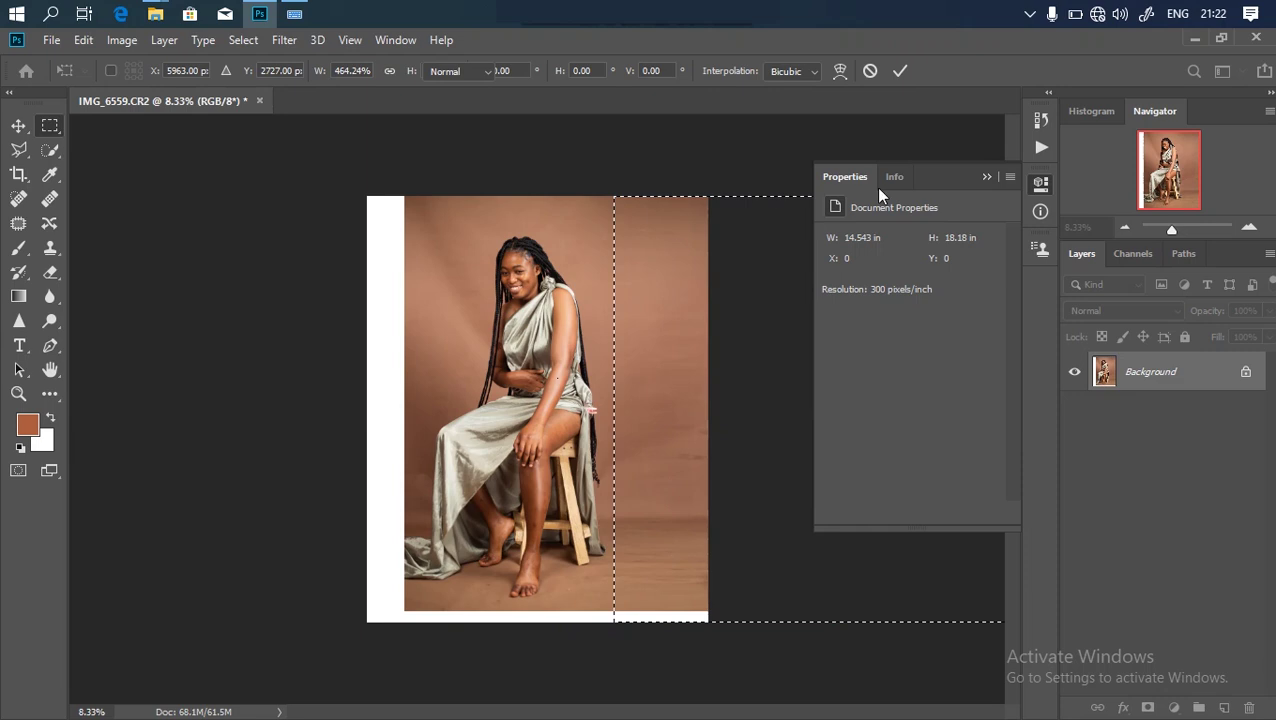
Step: Select the strip along the image's left edge, stretch it outward to about 393% width over the white gap, and deselect
left_click_drag(367, 196, 418, 622)
key("ctrl+t")
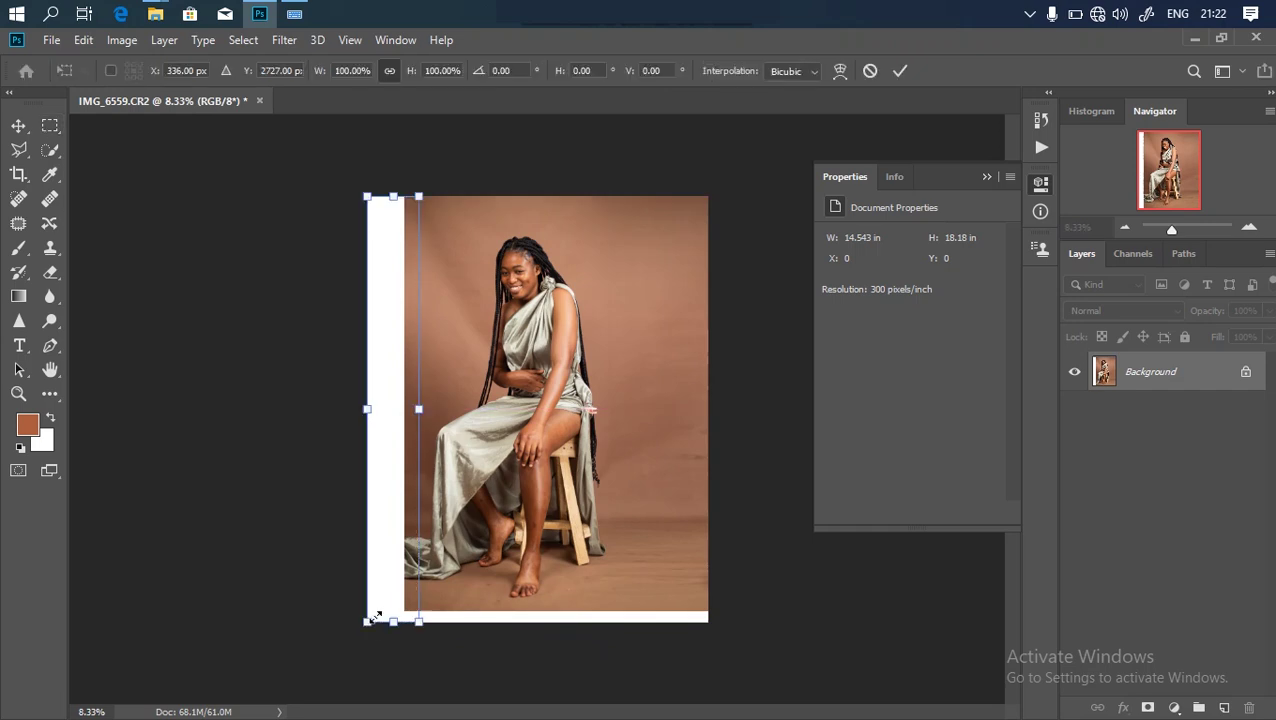
left_click_drag(365, 409, 212, 410)
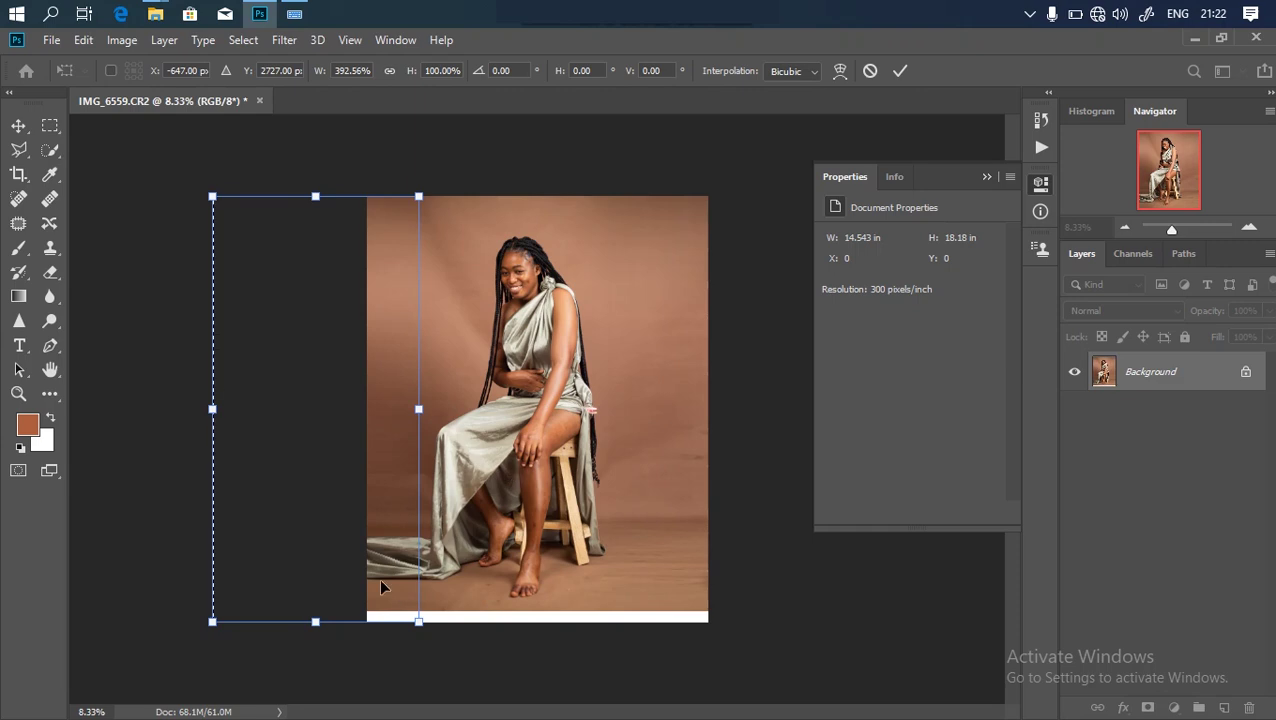
key("Return")
key("m")
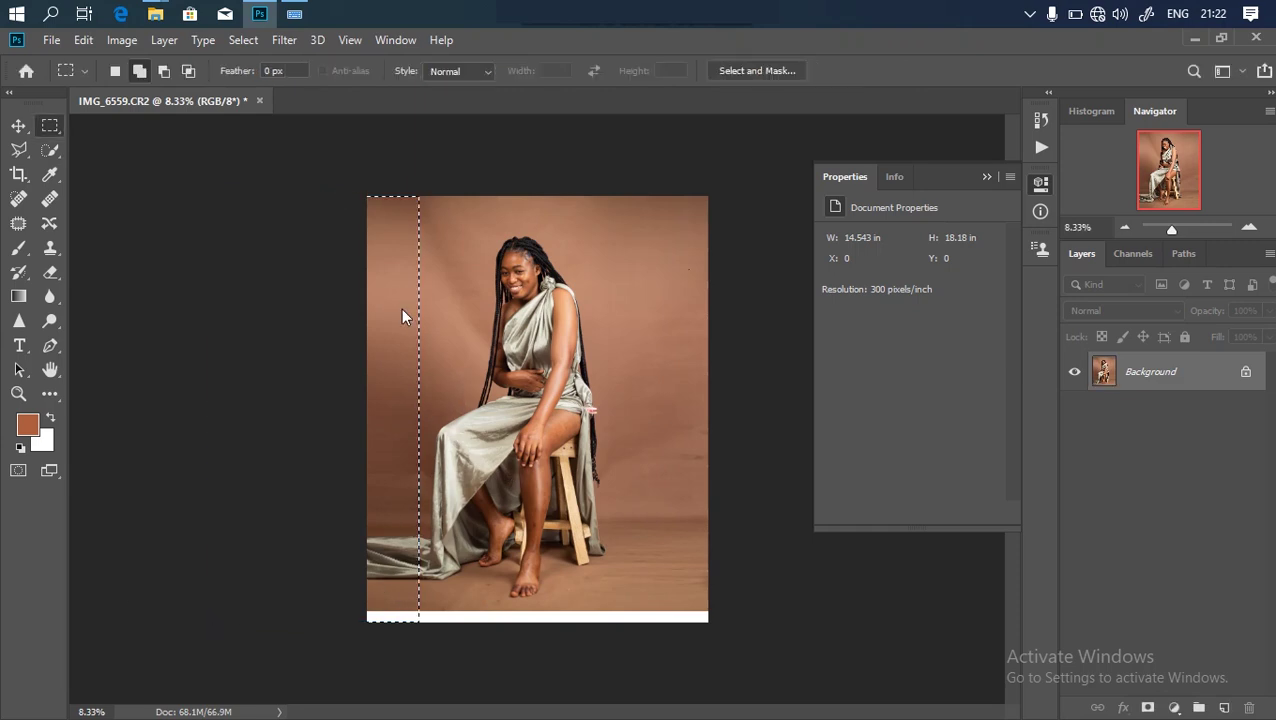
key("ctrl+d")
Step: Select the strip below the woman's feet, stretch it downward to cover the white bottom edge, and deselect
left_click_drag(355, 604, 835, 708)
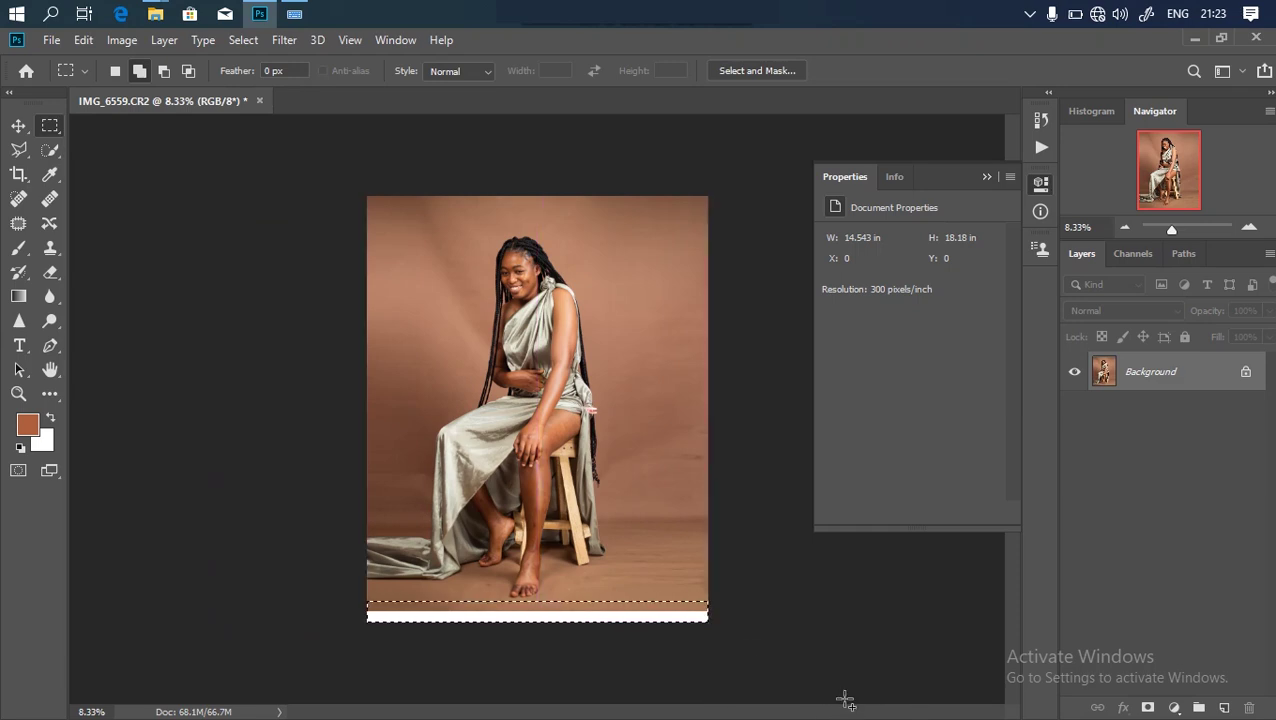
key("ctrl+t")
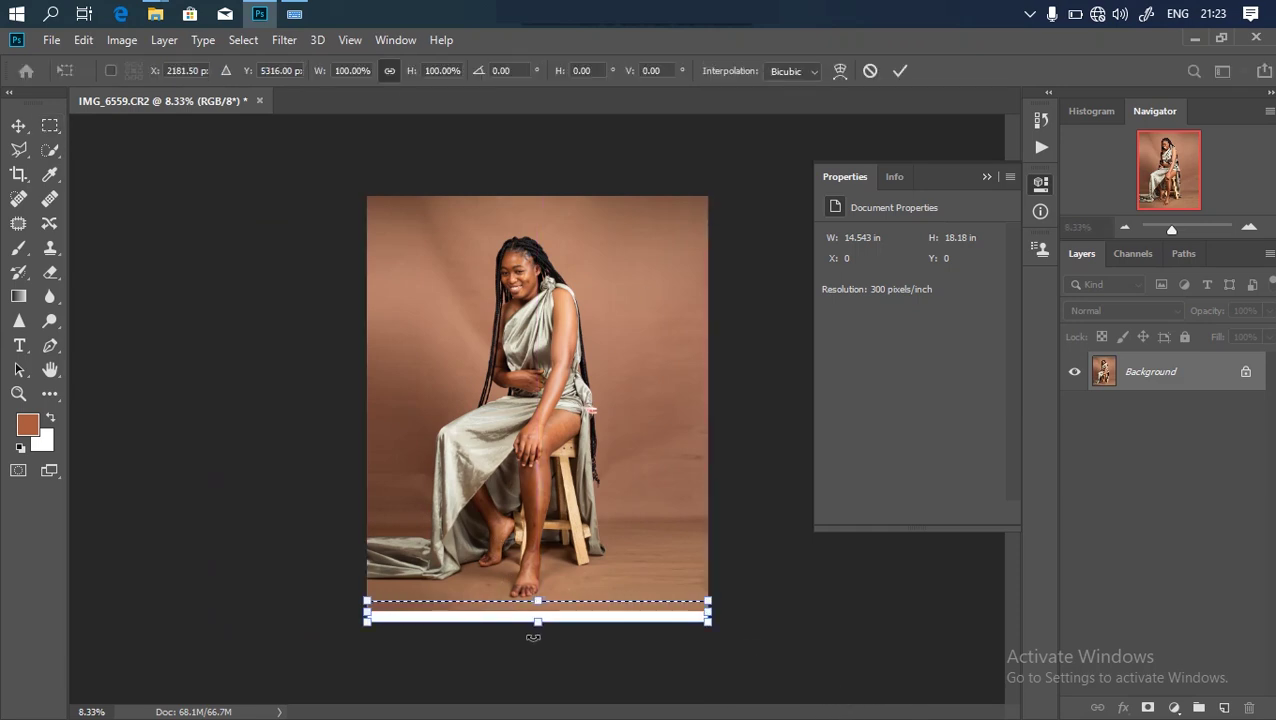
left_click_drag(538, 621, 540, 680)
key("Return")
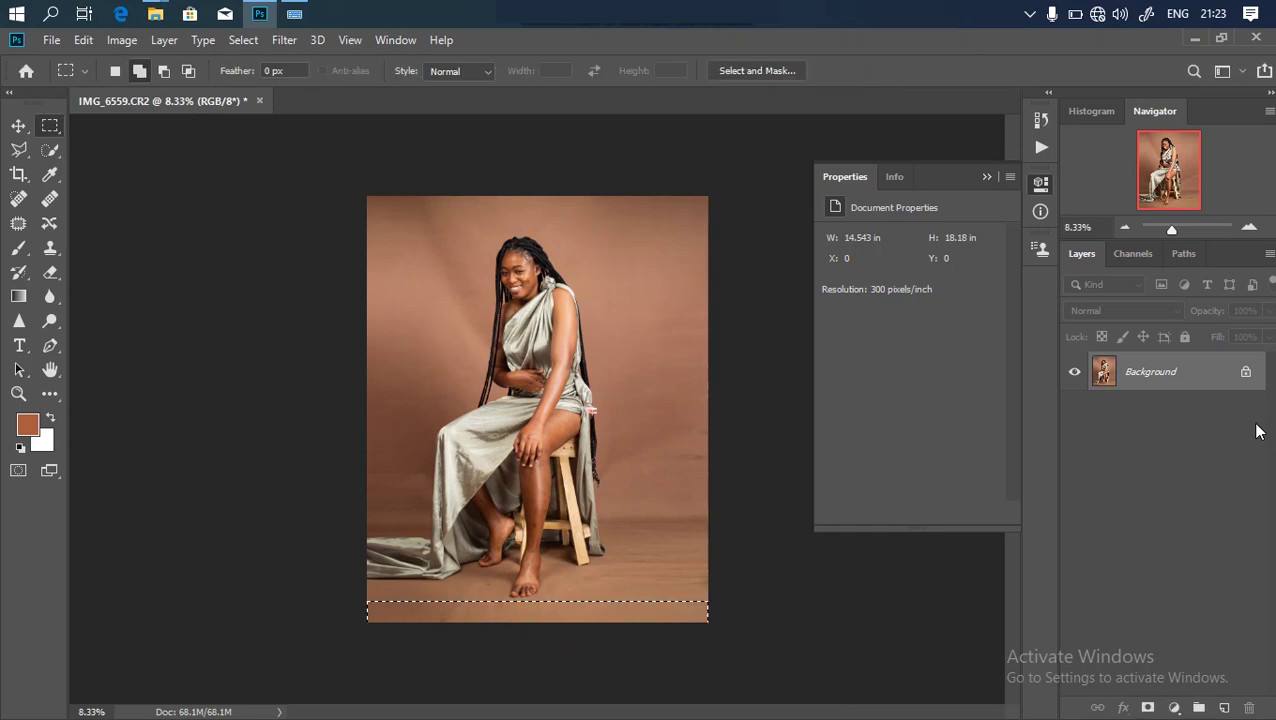
key("ctrl+d")
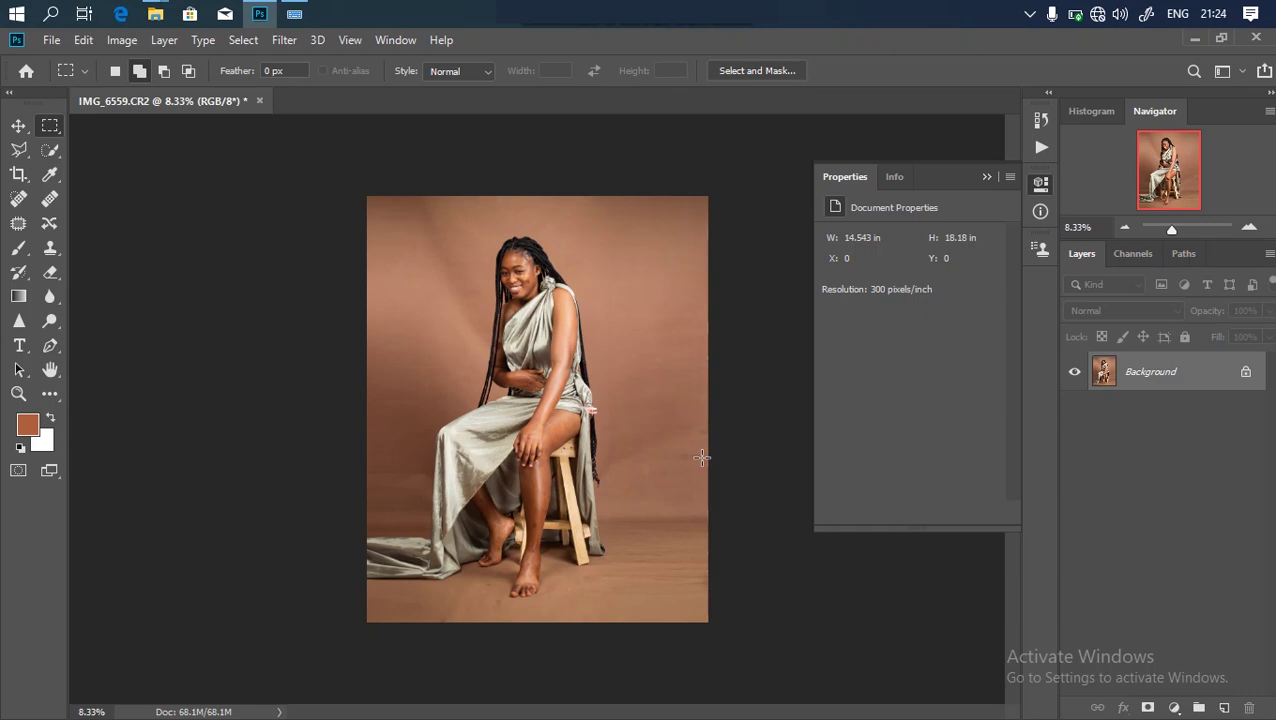
Step: Duplicate the Background layer and rename the copy SUB
key("ctrl+j")
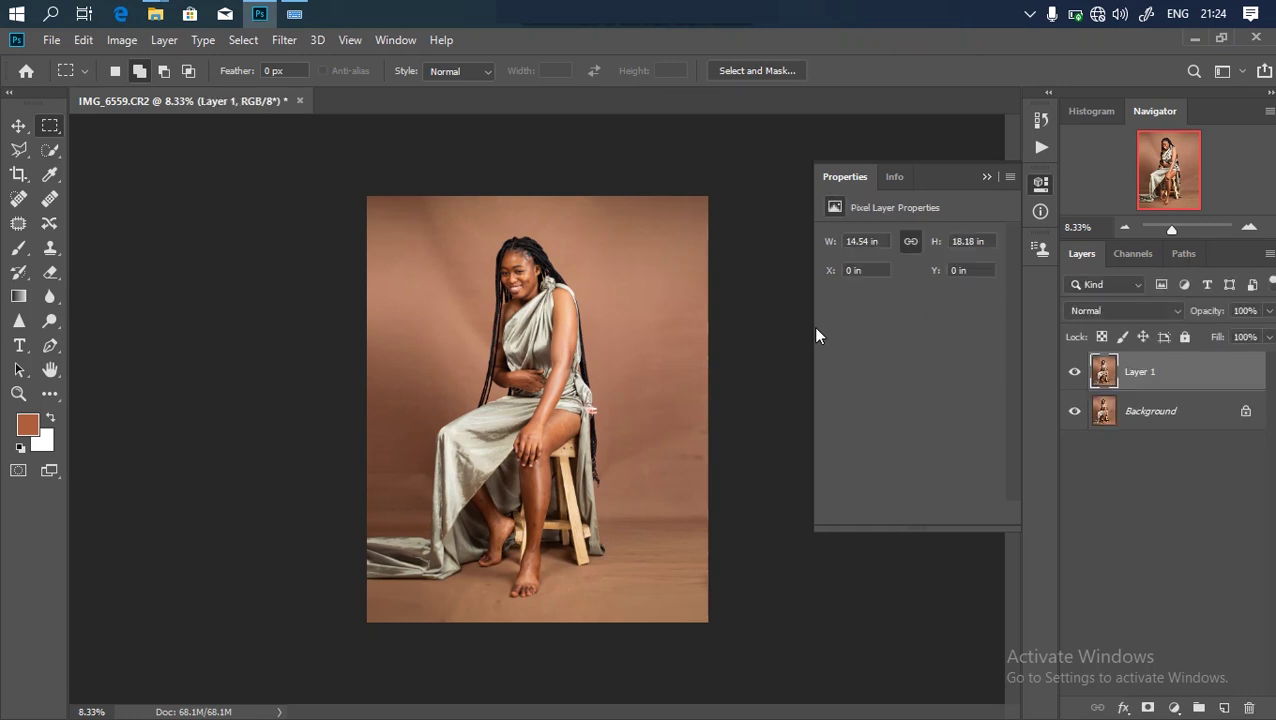
double_click(1145, 372)
type("au")
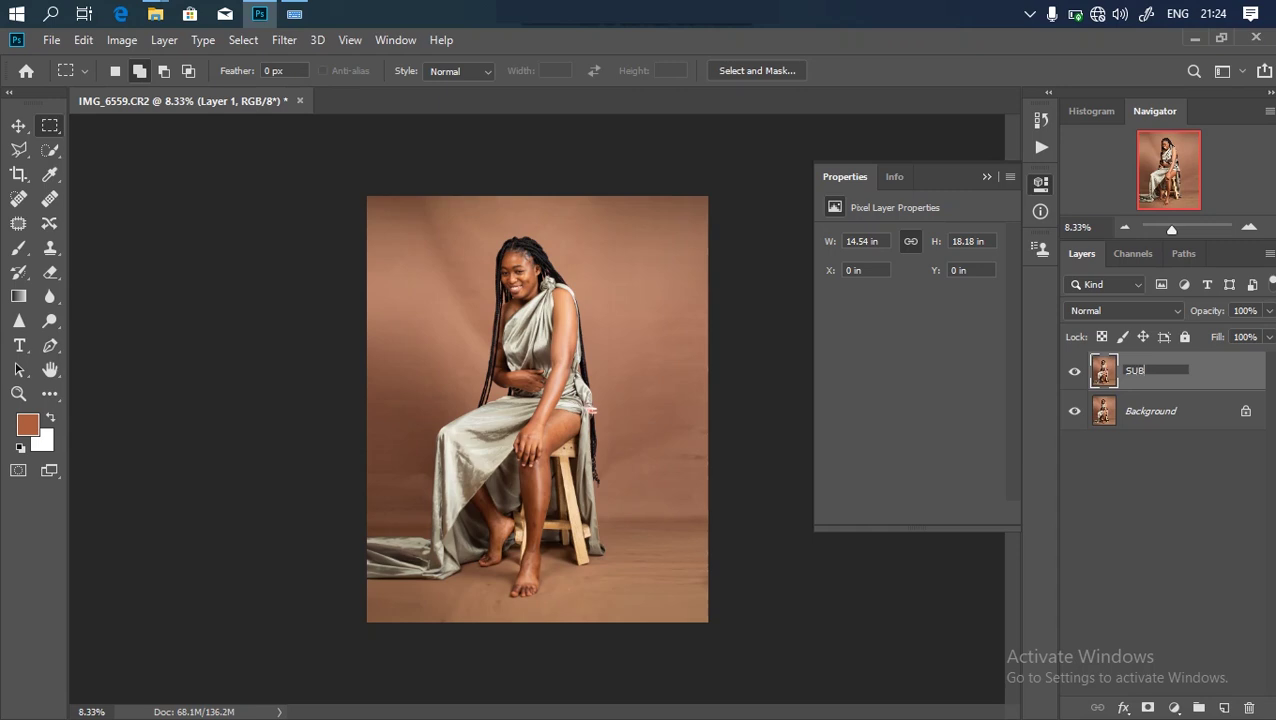
key("Return")
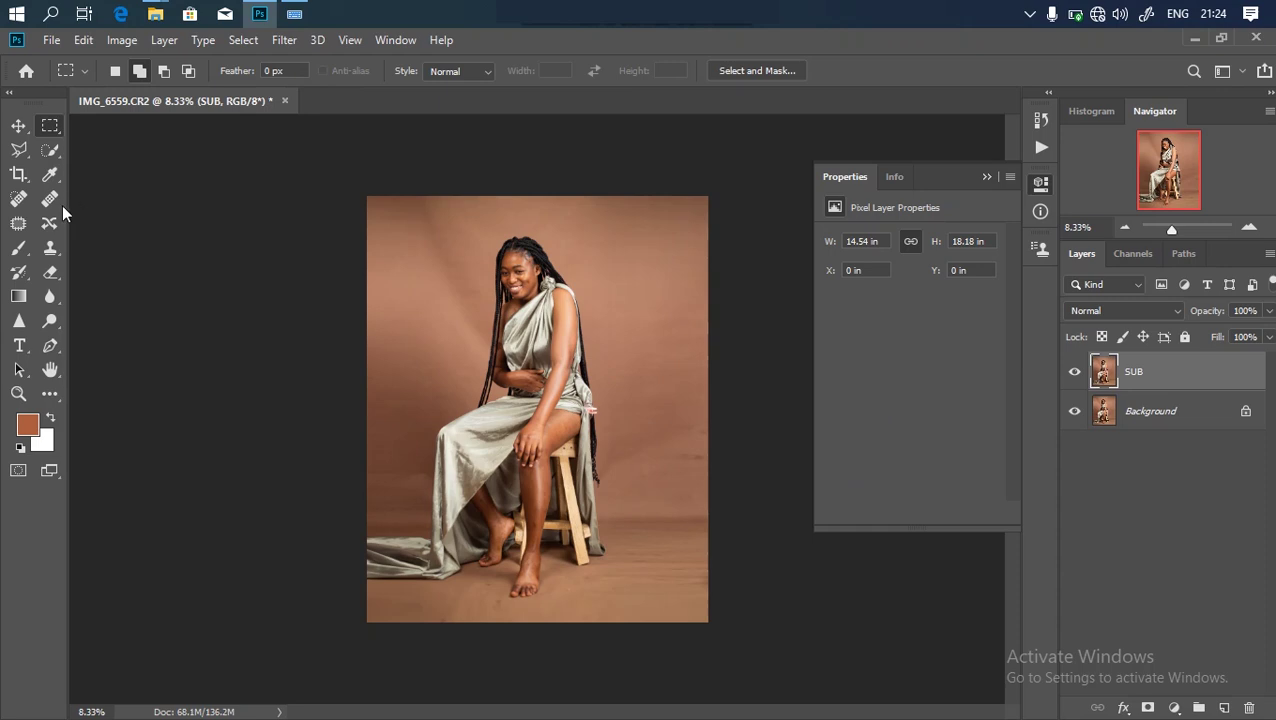
Step: Select the seated woman and stool automatically with the Quick Selection tool's Select Subject command
right_click(47, 157)
left_click(140, 150)
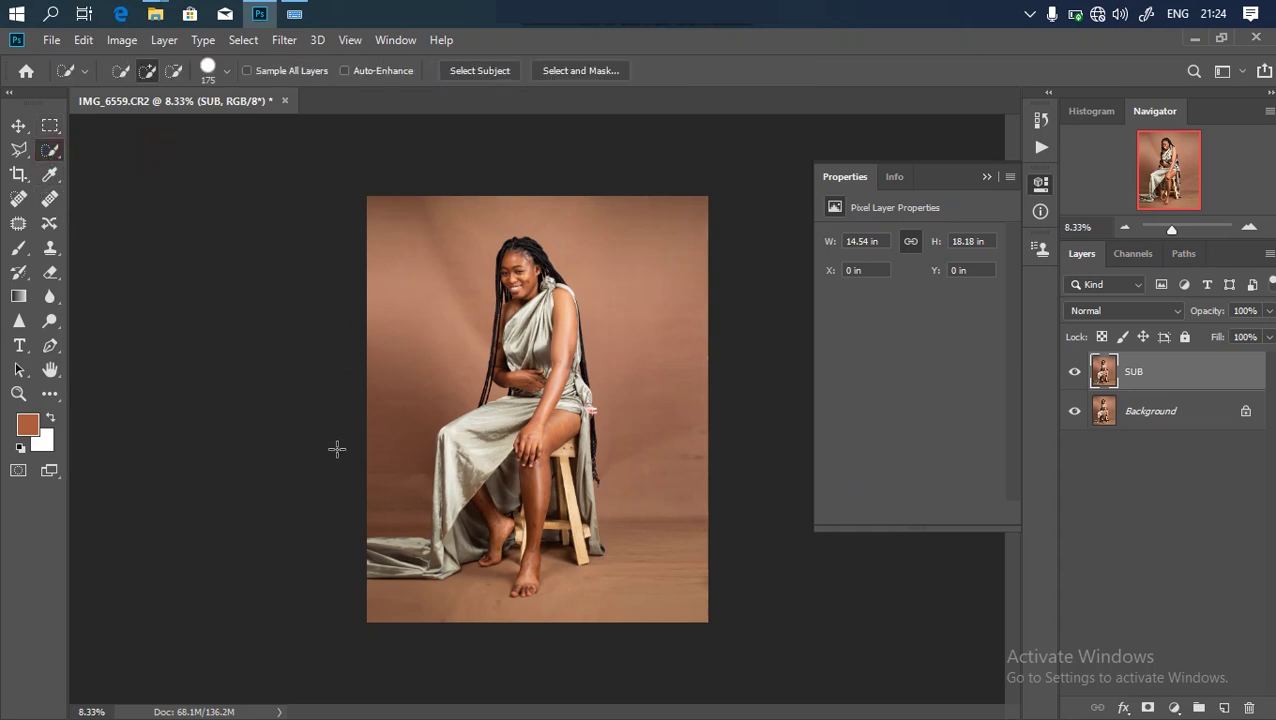
key("ctrl+plus")
key("ctrl+plus")
key("ctrl+minus")
key("ctrl+plus")
key("ctrl+minus")
key("ctrl+plus")
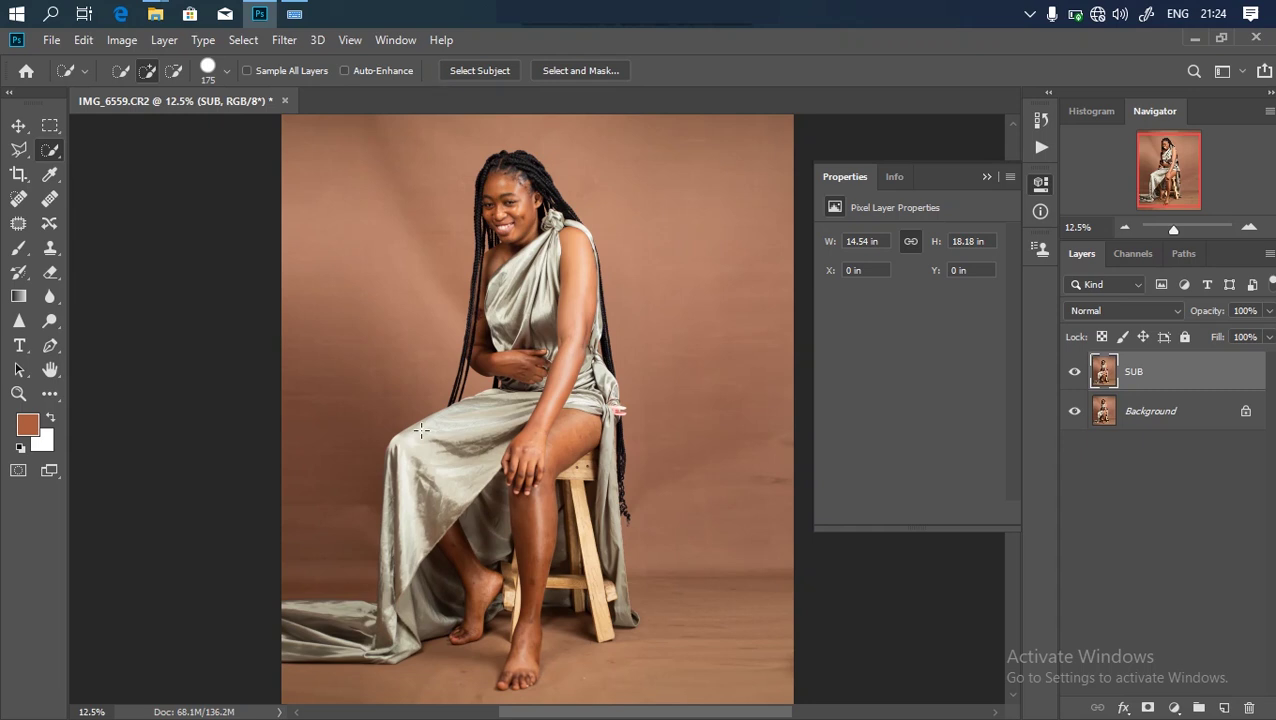
left_click(477, 72)
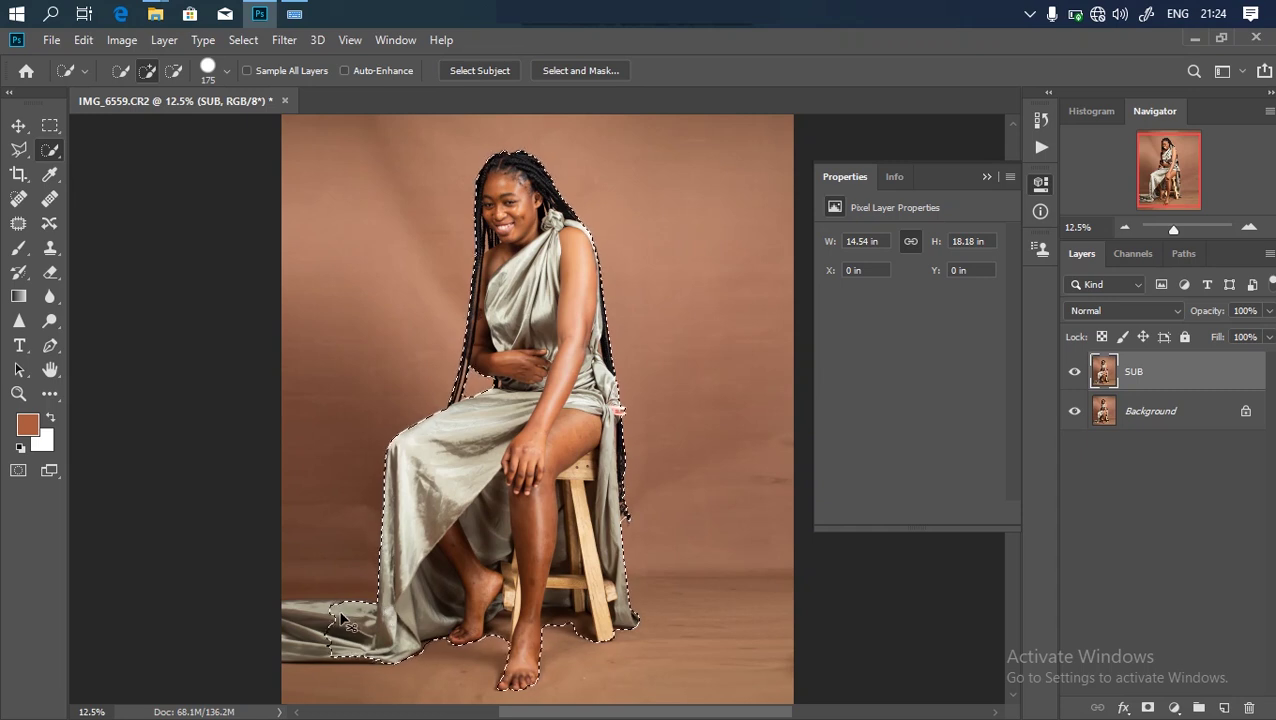
Step: Extend the subject selection over part of the gown's trailing fabric with the Quick Selection tool
key("ctrl+plus")
key("ctrl+plus")
scroll(262, 504, "down", 5)
key("ctrl+plus")
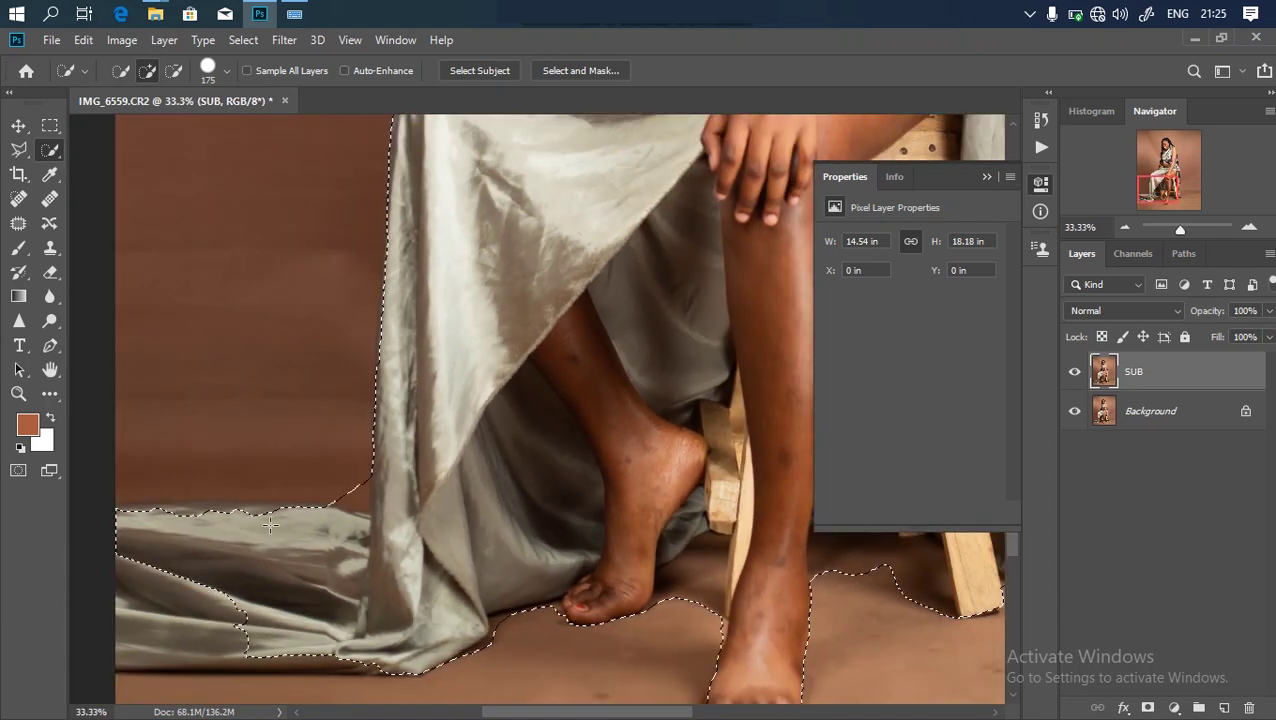
left_click_drag(272, 520, 422, 432)
mouse_move(300, 490)
left_mouse_down()
mouse_move(251, 490)
mouse_move(267, 510)
left_mouse_up()
key("ctrl+minus")
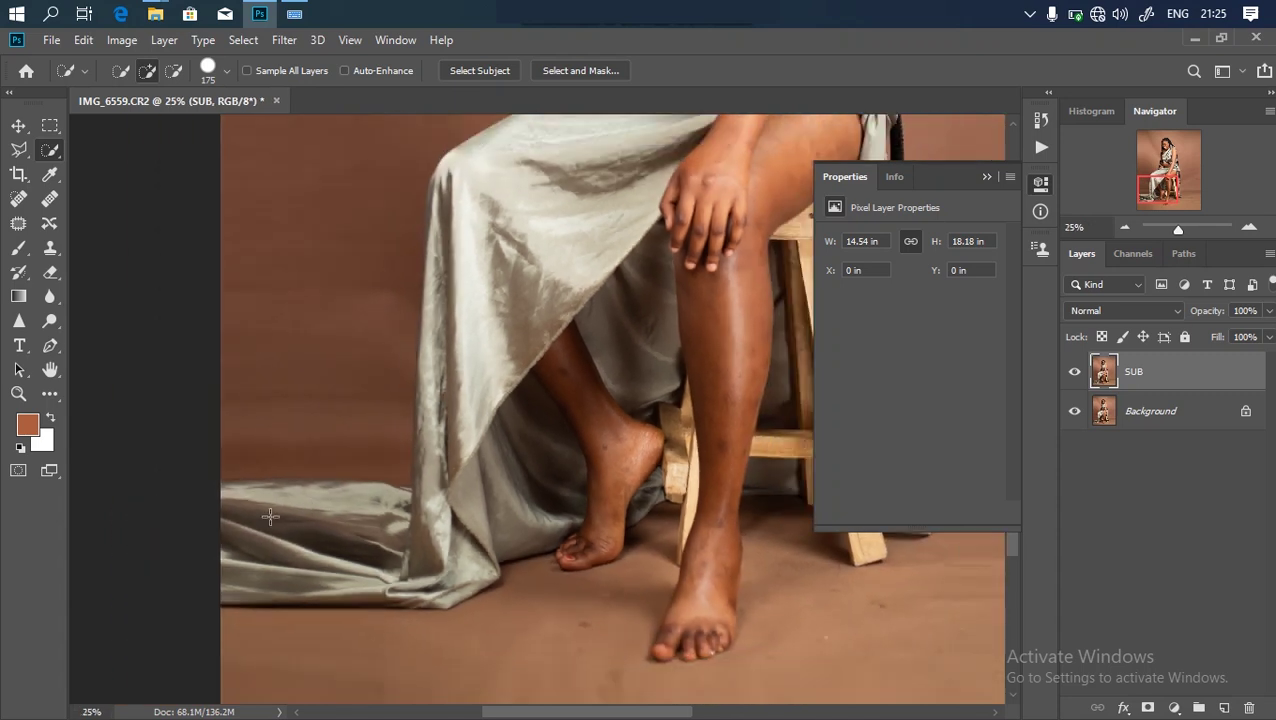
Step: Add the rest of the gown's trailing fabric to the selection with the Polygonal Lasso, outlining it past the canvas edge
right_click(19, 149)
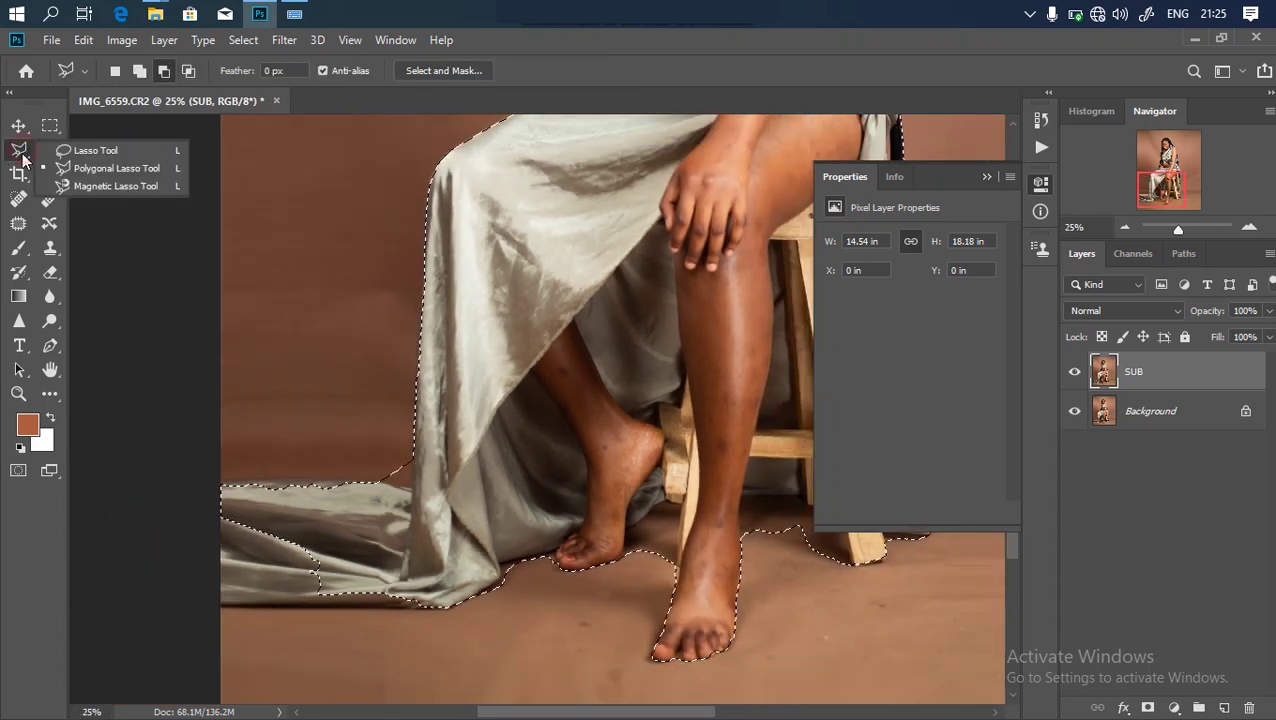
left_click(90, 167)
left_click(139, 71)
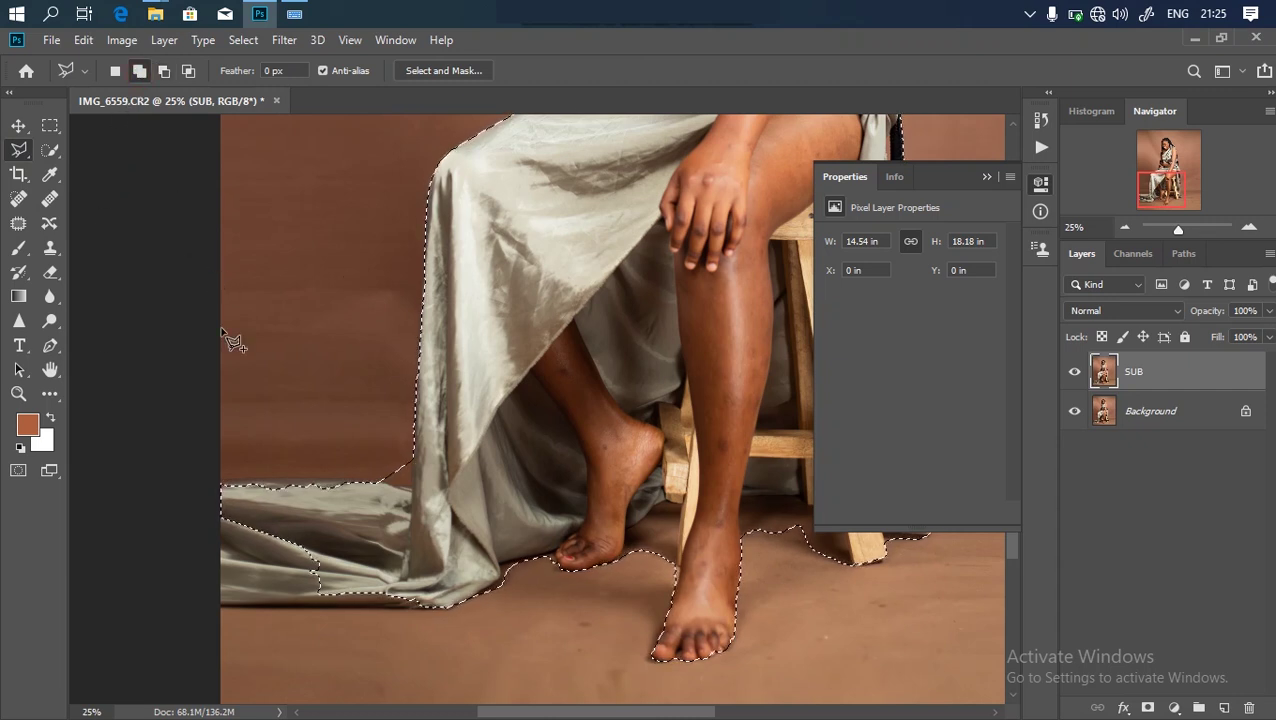
left_click(415, 614)
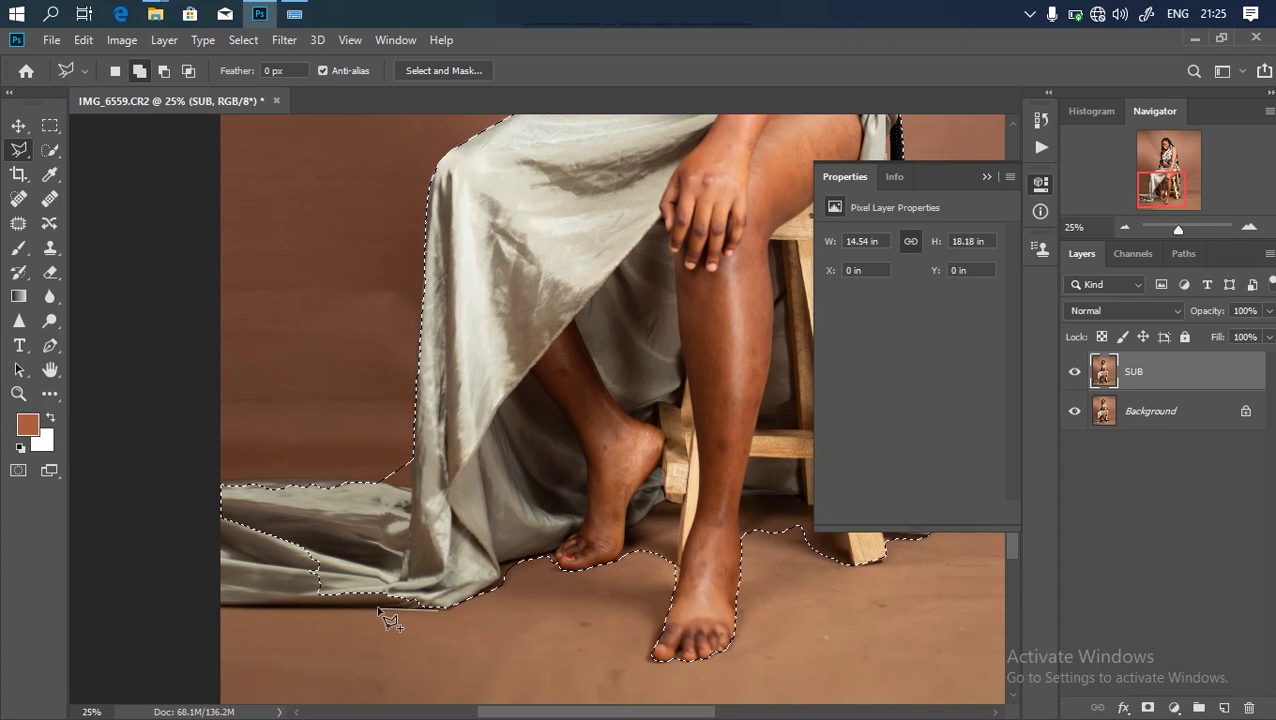
left_click(200, 605)
left_click(181, 532)
left_click(204, 485)
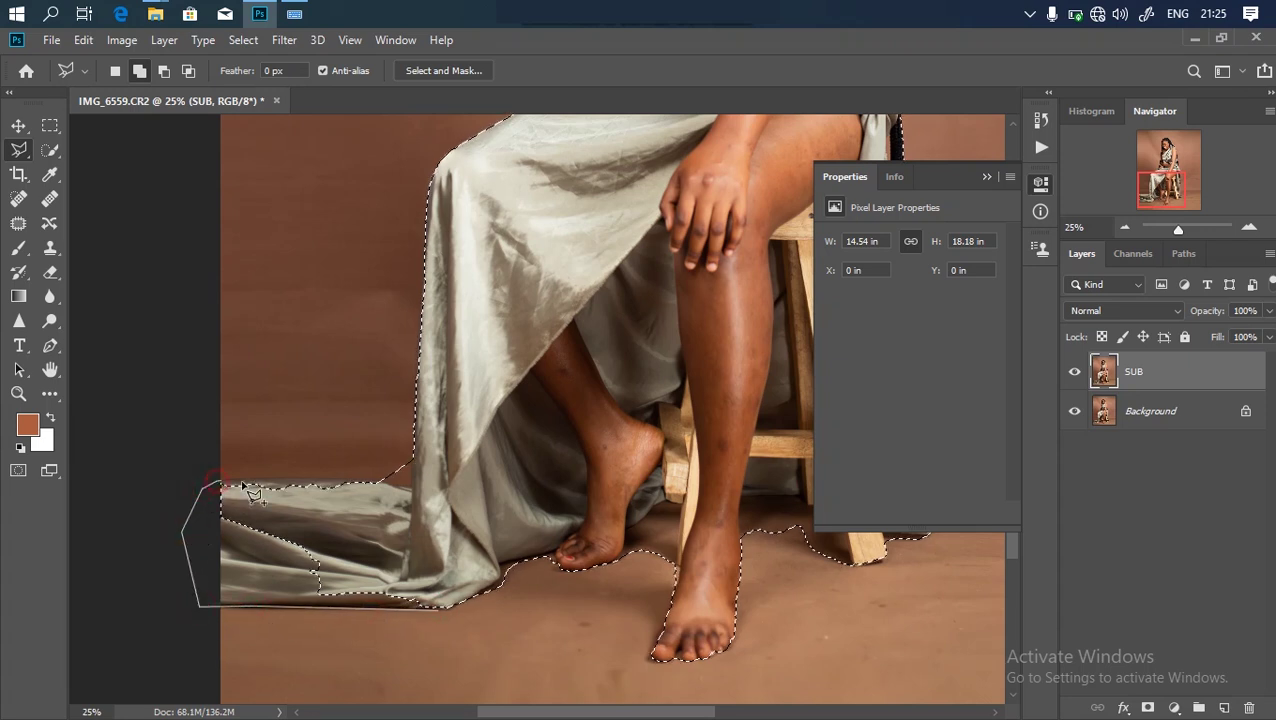
left_click(357, 485)
double_click(449, 553)
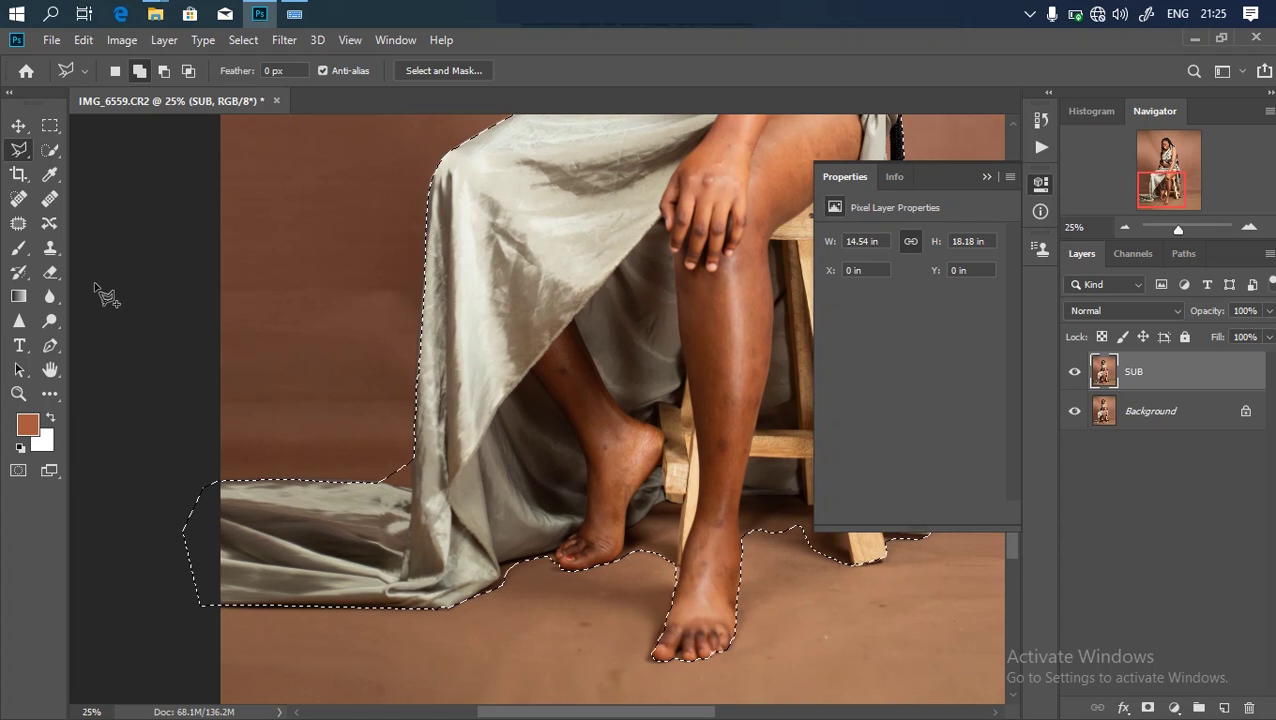
Step: Subtract the small backdrop wedge where the trailing fabric meets the gown from the selection with the Polygonal Lasso
left_click(163, 70)
left_click(379, 484)
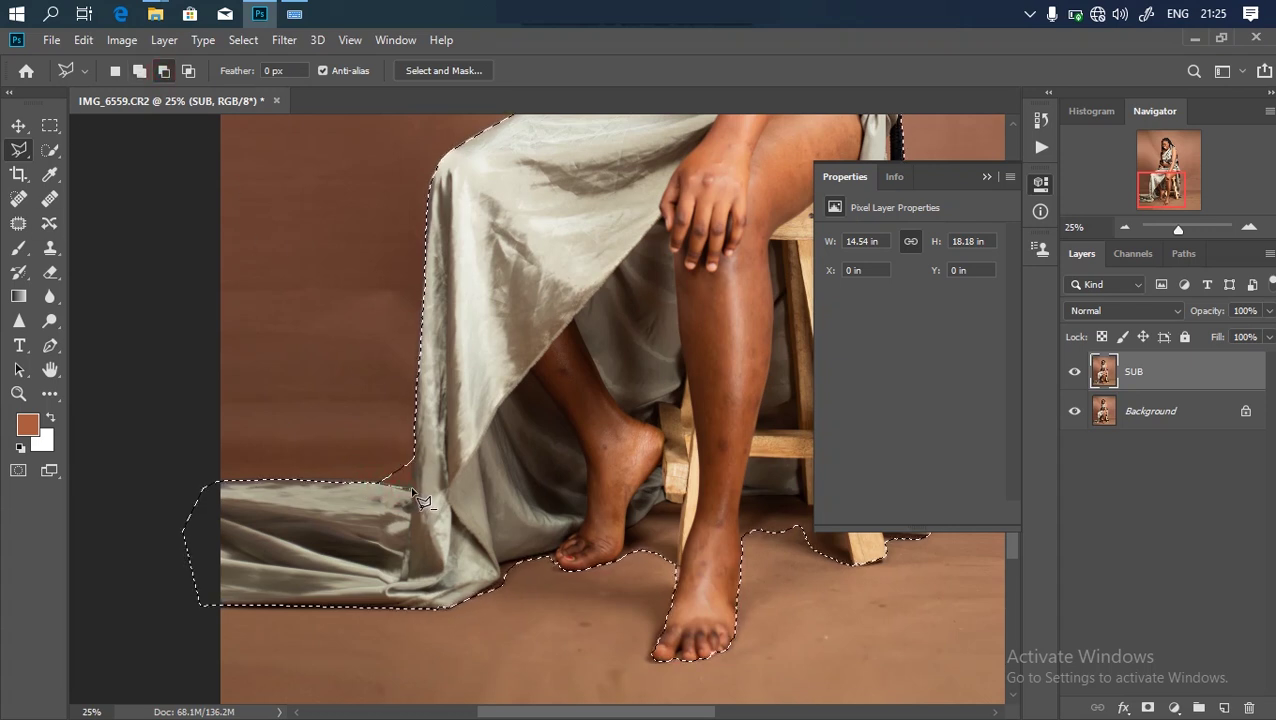
double_click(376, 447)
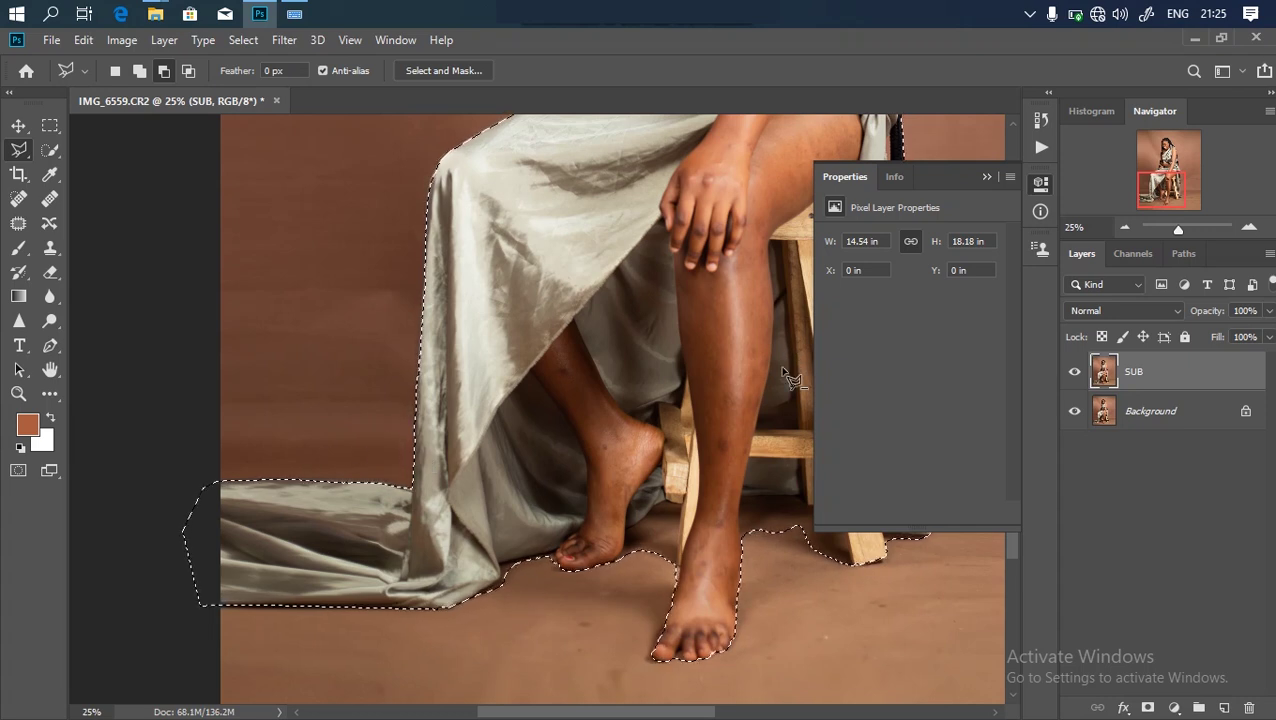
Step: Subtract the strip of floor between the gown's hem and the toes of the raised foot from the selection
key("ctrl+plus")
left_click_drag(1155, 175, 1164, 184)
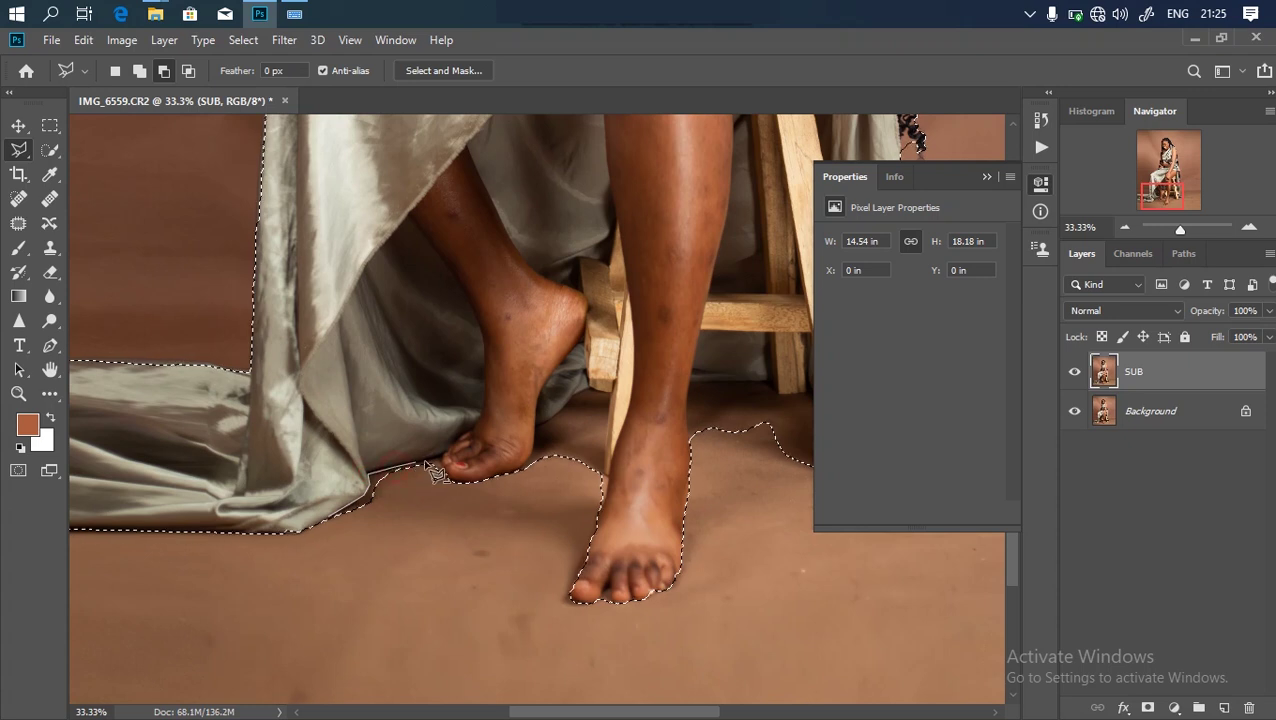
scroll(452, 480, "up", 1)
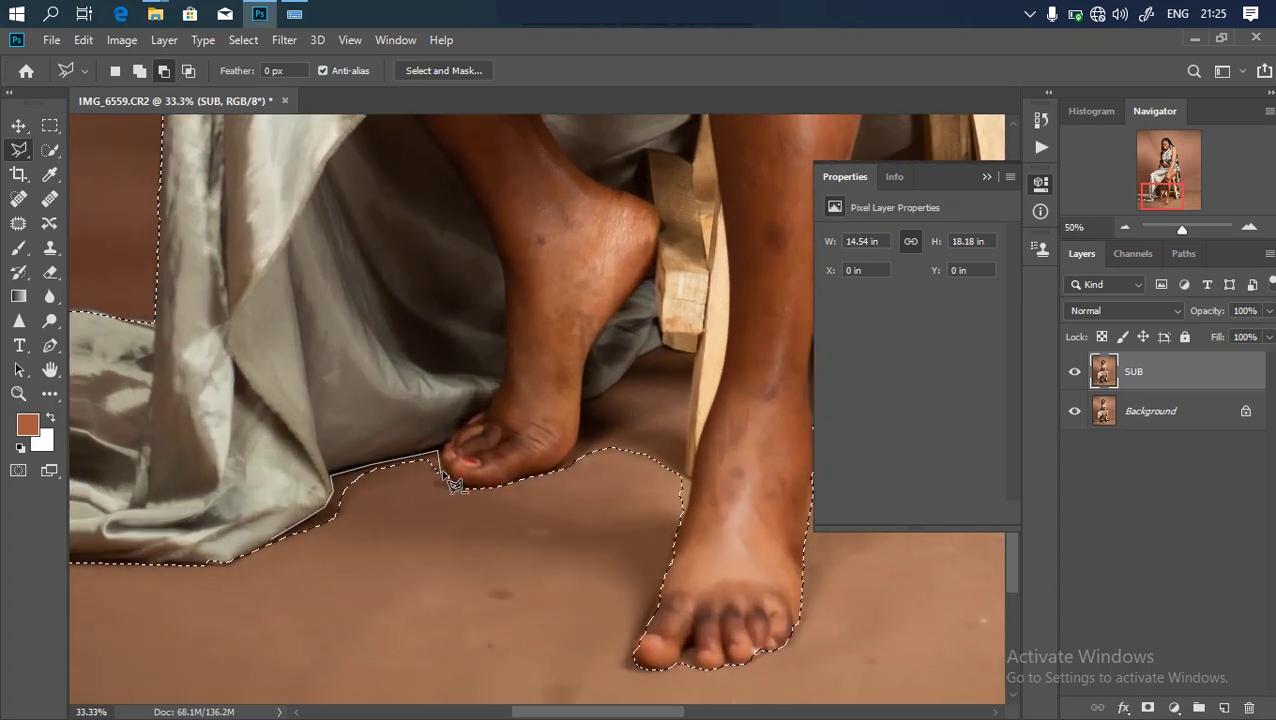
left_click(462, 489)
left_click(420, 539)
left_click(264, 566)
left_click(266, 569)
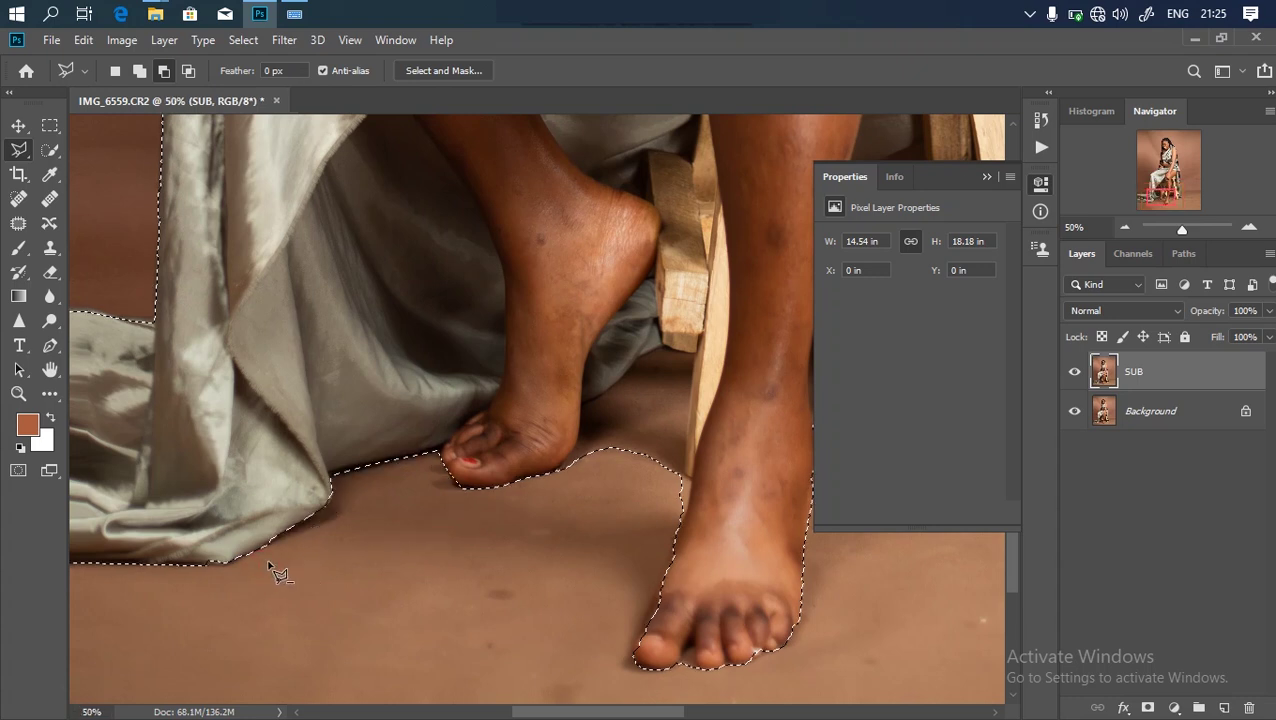
Step: Subtract the floor area between the raised foot, the gown and the stool leg from the selection, outlining it along the heel
scroll(635, 478, "up", 1)
left_click_drag(635, 478, 424, 541)
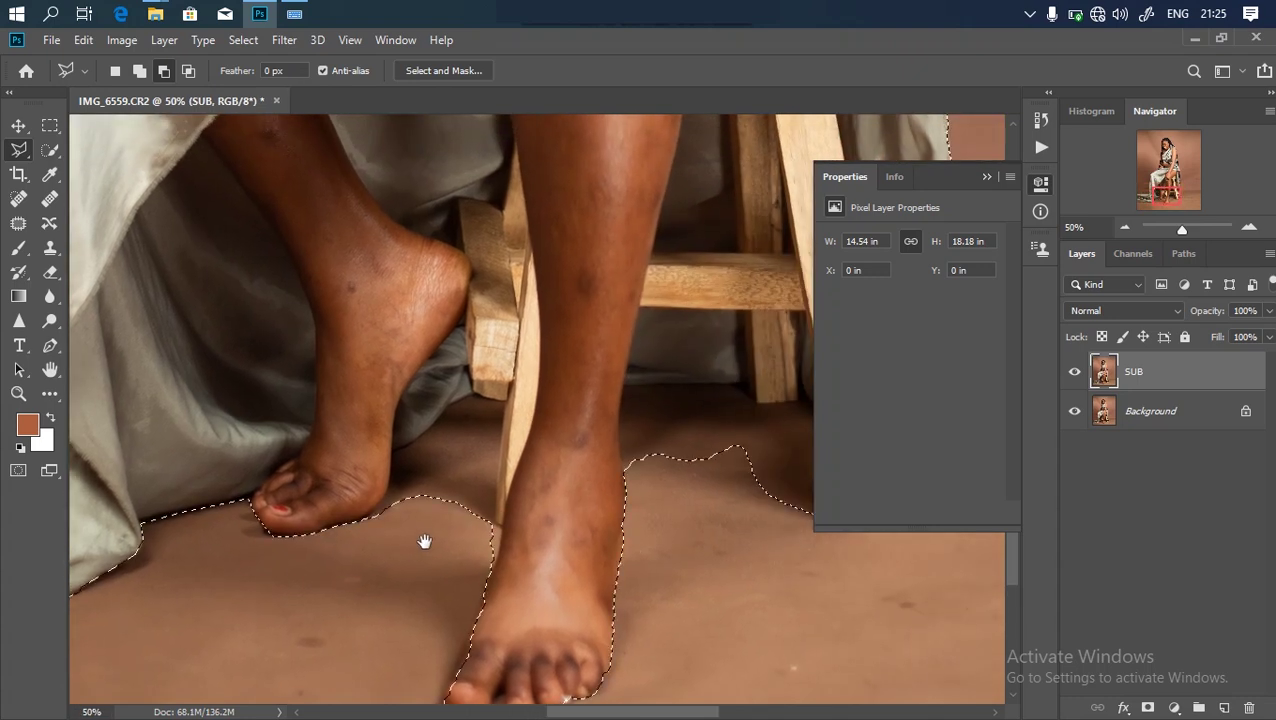
left_click(380, 510)
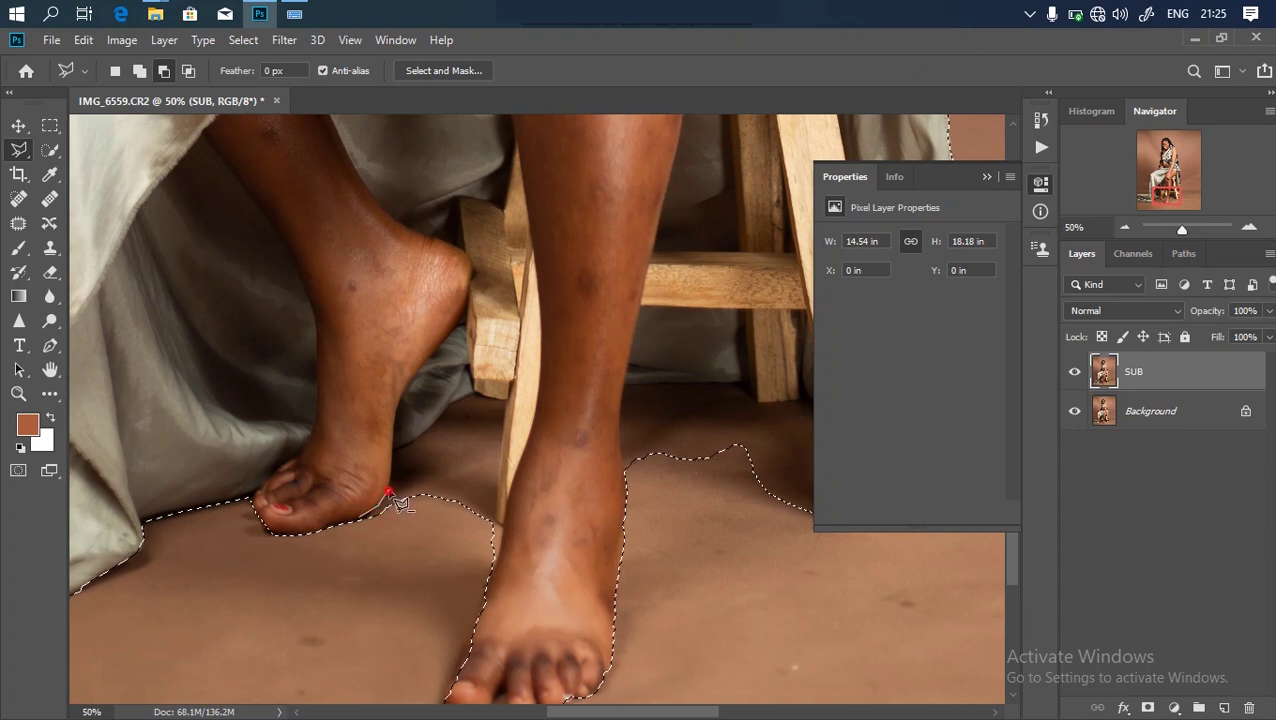
left_click(391, 449)
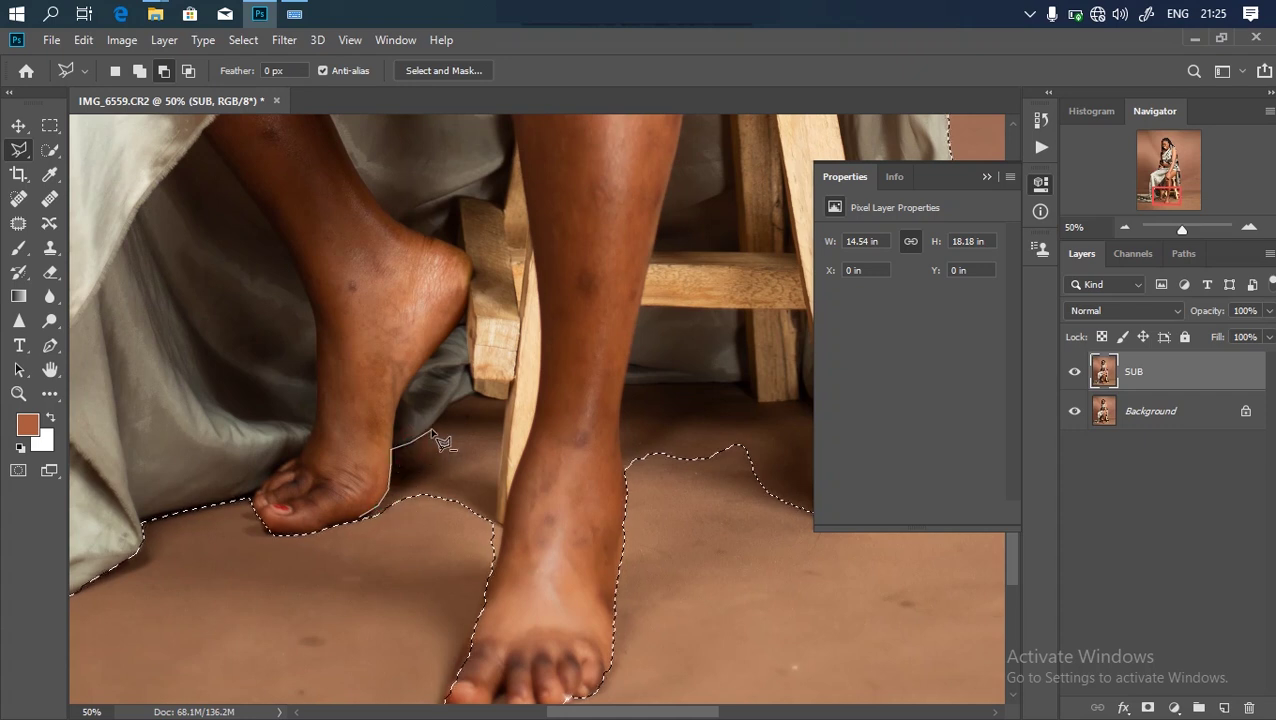
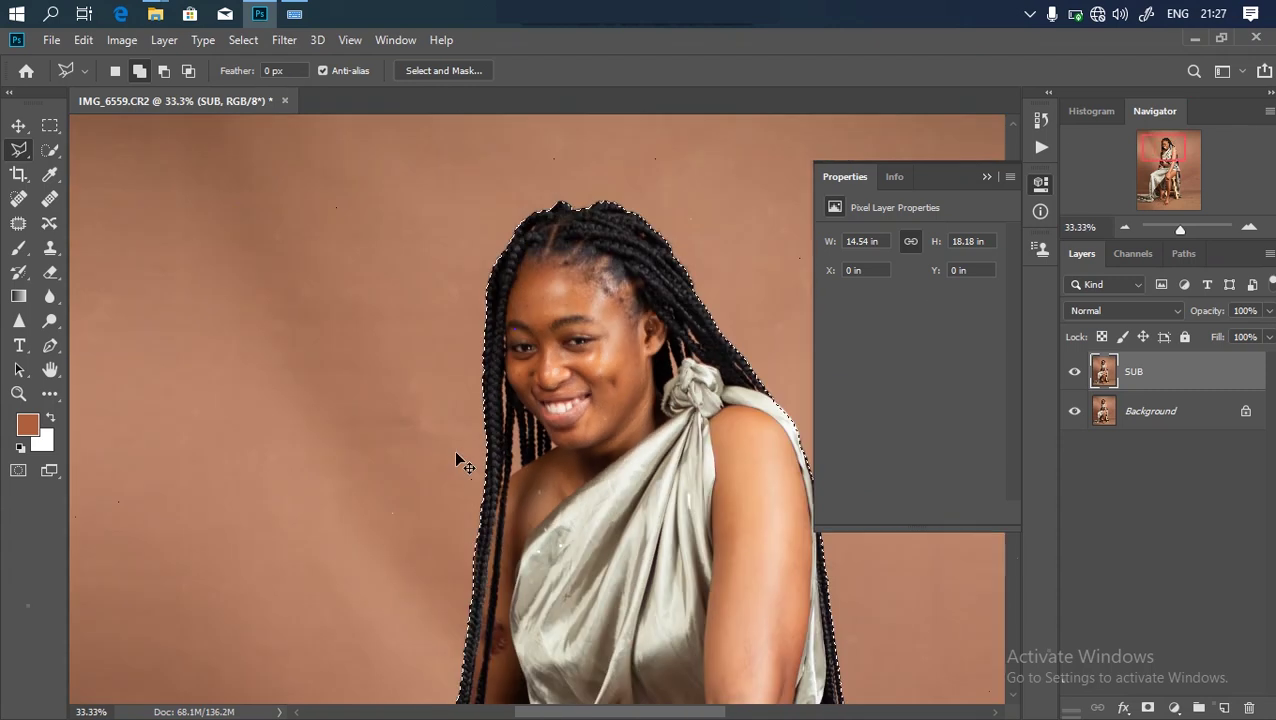
Step: Subtract the leftover backdrop gaps between the braids, forearm and lap of the gown from the selection
scroll(909, 276, "up", 6)
scroll(333, 700, "down", 5)
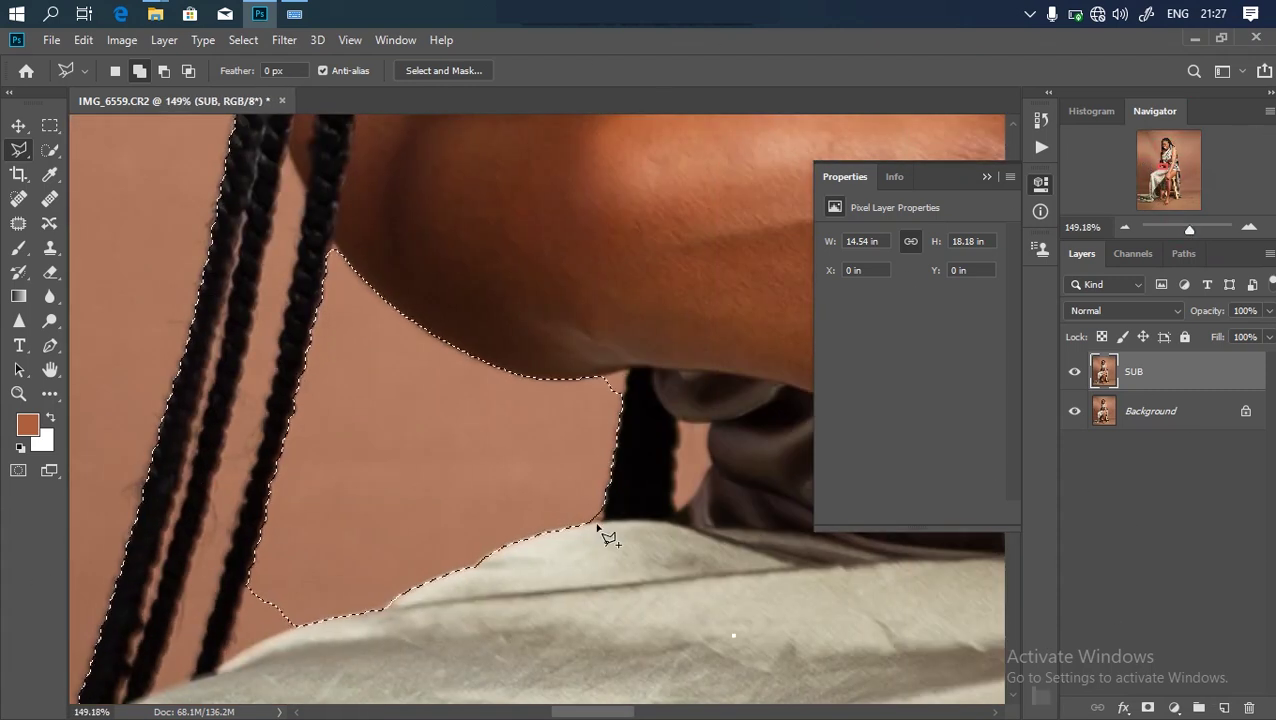
key("alt")
left_click(687, 525)
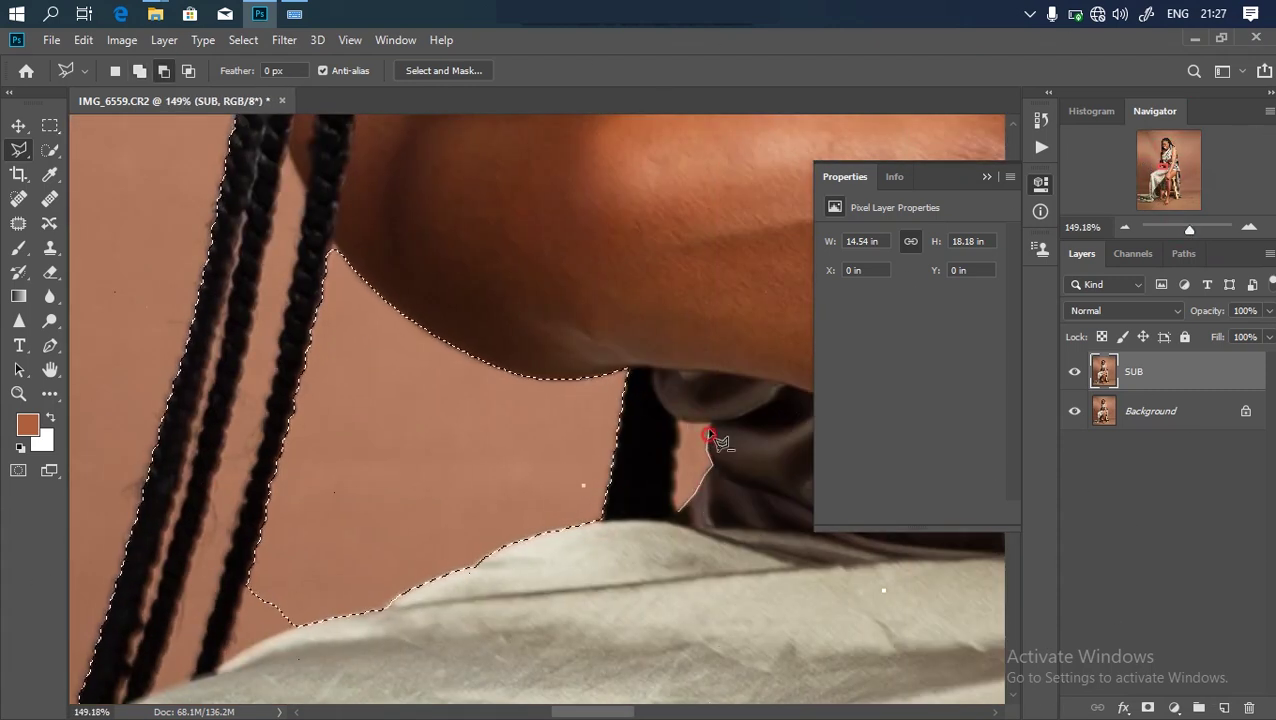
left_click_drag(245, 627, 470, 512)
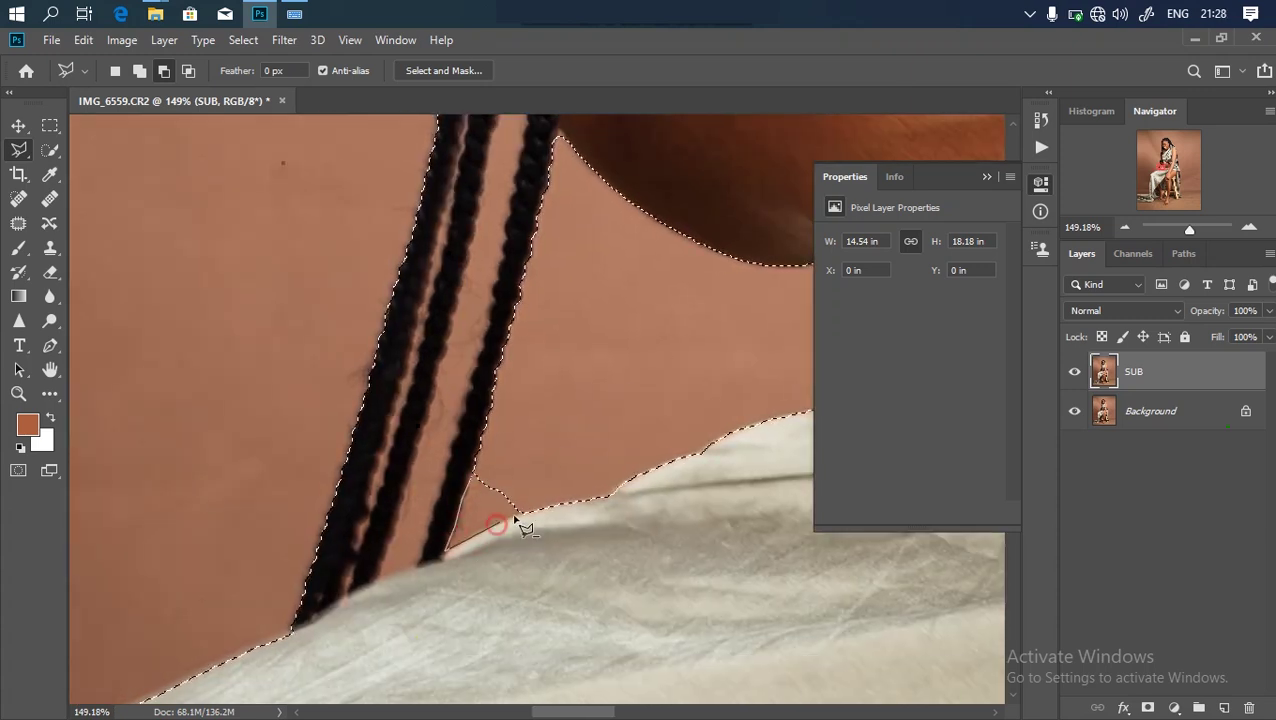
Step: Add a layer mask to SUB from the finished selection and hide the Background layer
scroll(476, 389, "down", 5)
scroll(497, 380, "down", 1)
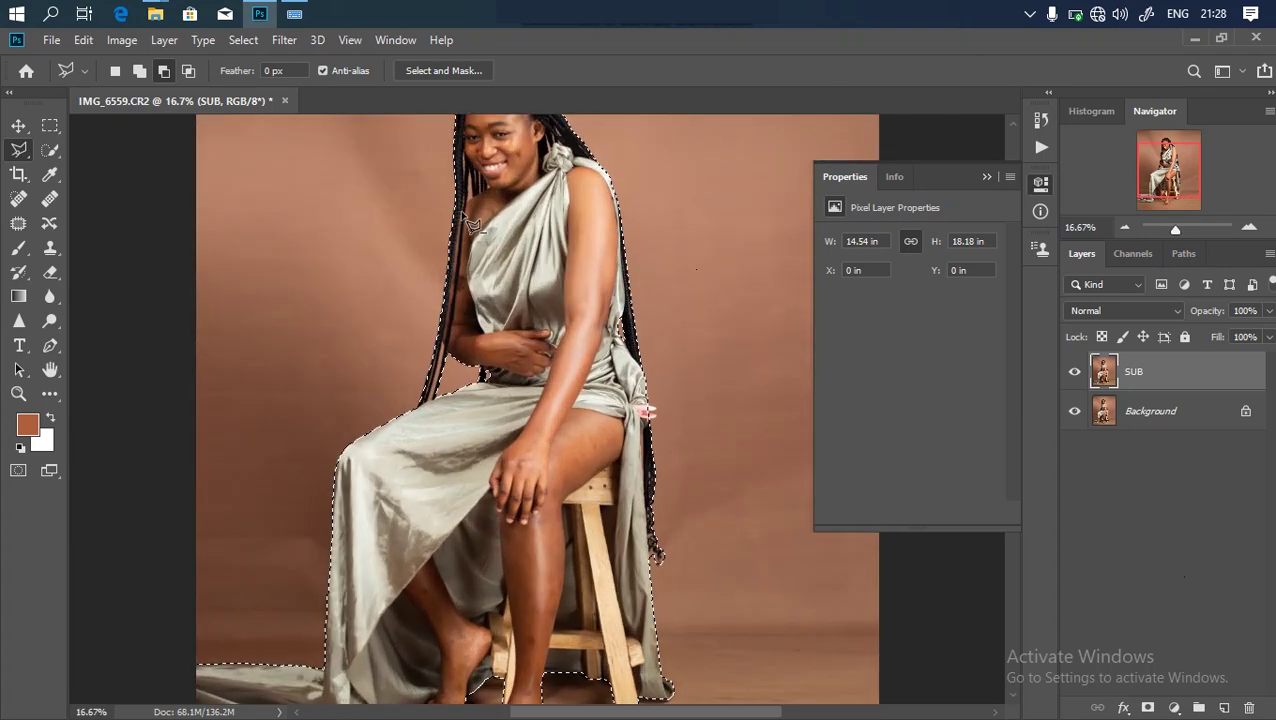
scroll(493, 462, "left", 3)
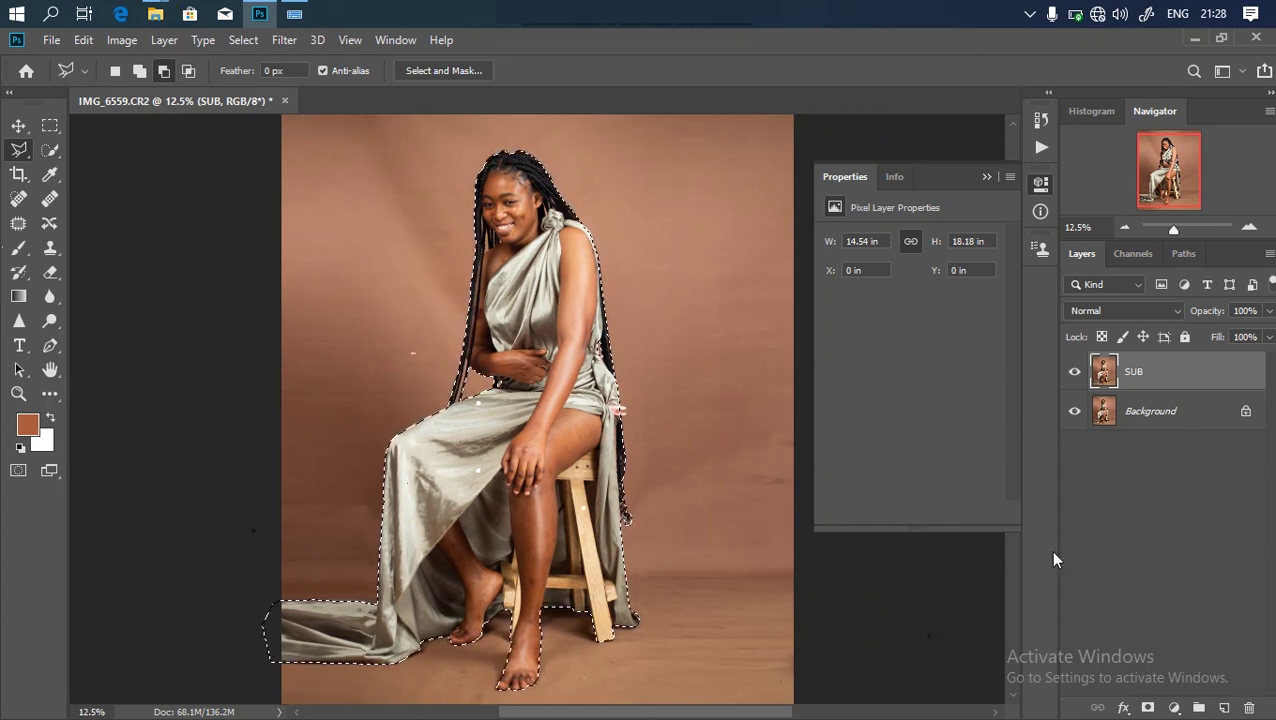
left_click(1147, 709)
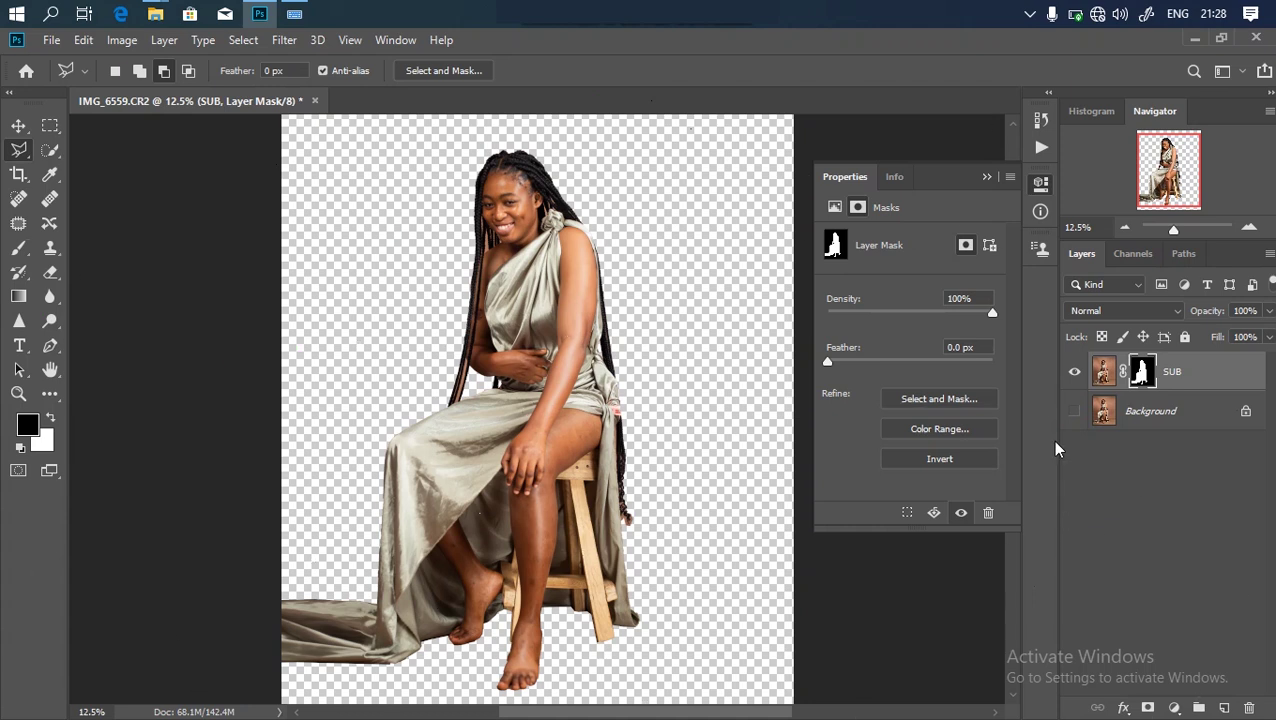
Step: Open Select and Mask for the SUB layer mask and refine the braid tips beside the stool with a size 100 Refine Edge brush
double_click(1141, 372)
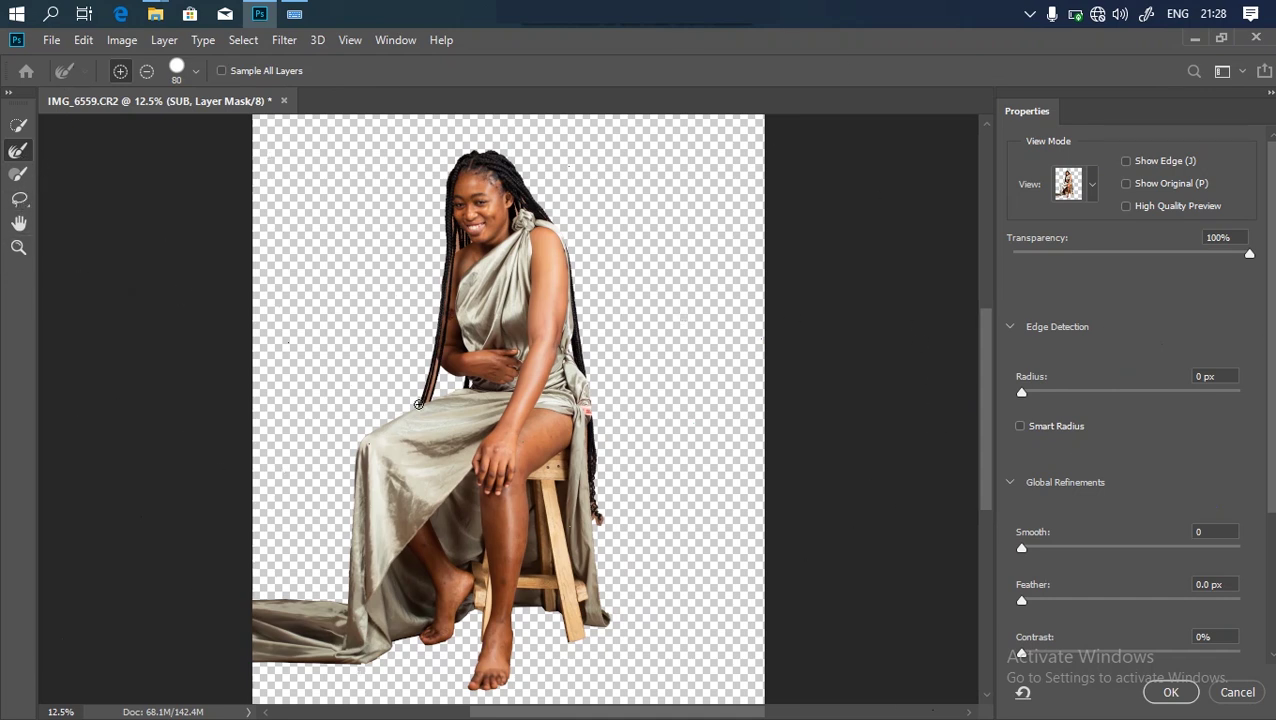
key("ctrl+plus")
key("ctrl+plus")
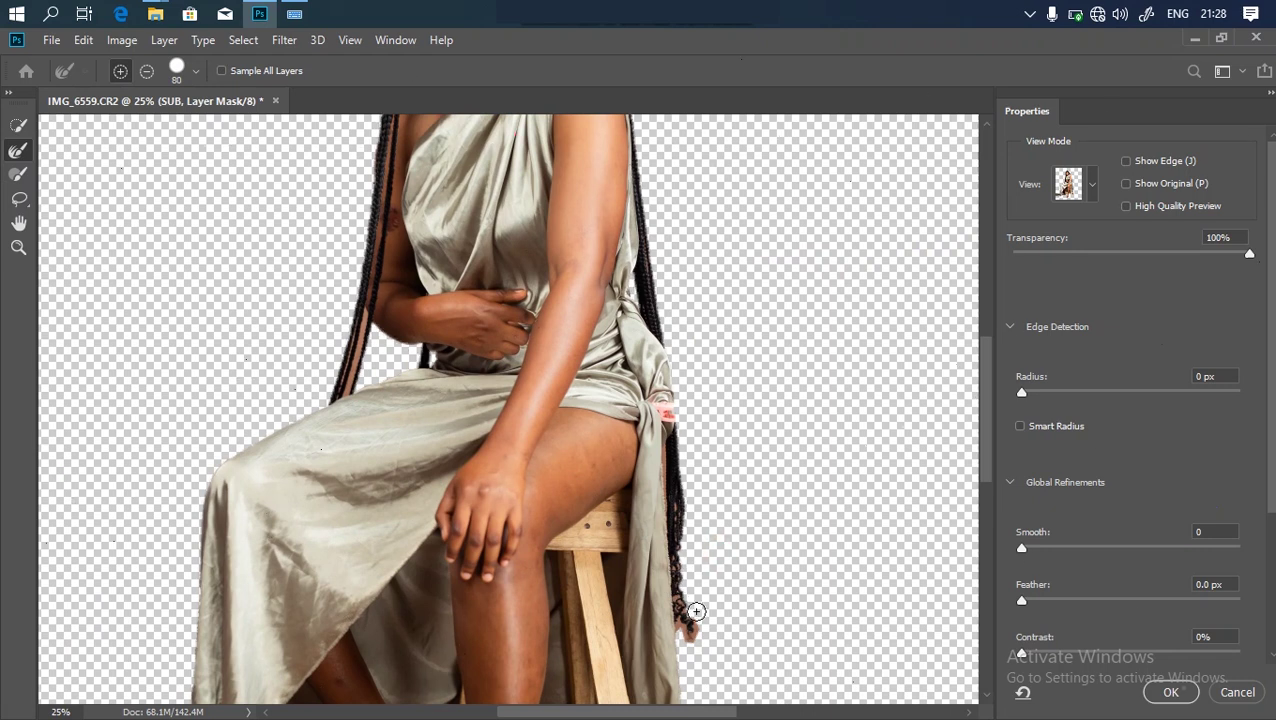
key("bracketright")
left_click_drag(689, 645, 684, 566)
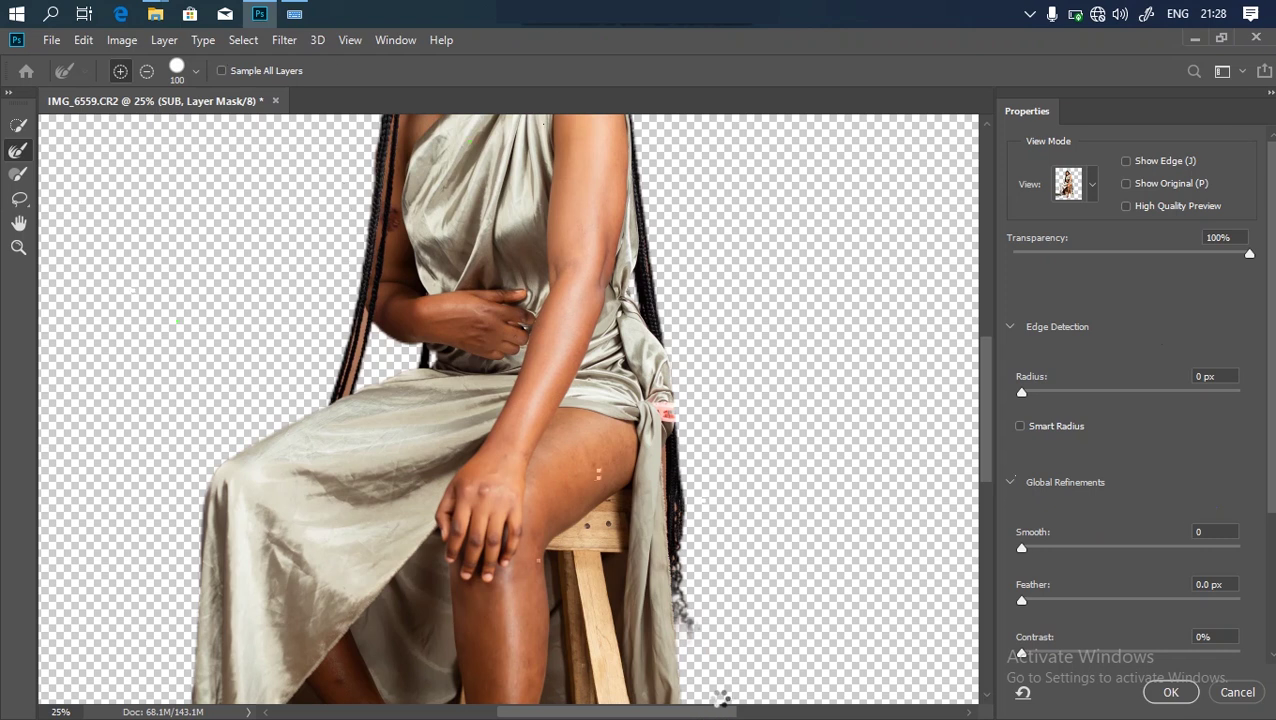
Step: Refine the backdrop gaps between the braids above the thigh with the edge brush reduced to size 60
key("bracketleft")
key("bracketleft")
key("bracketleft")
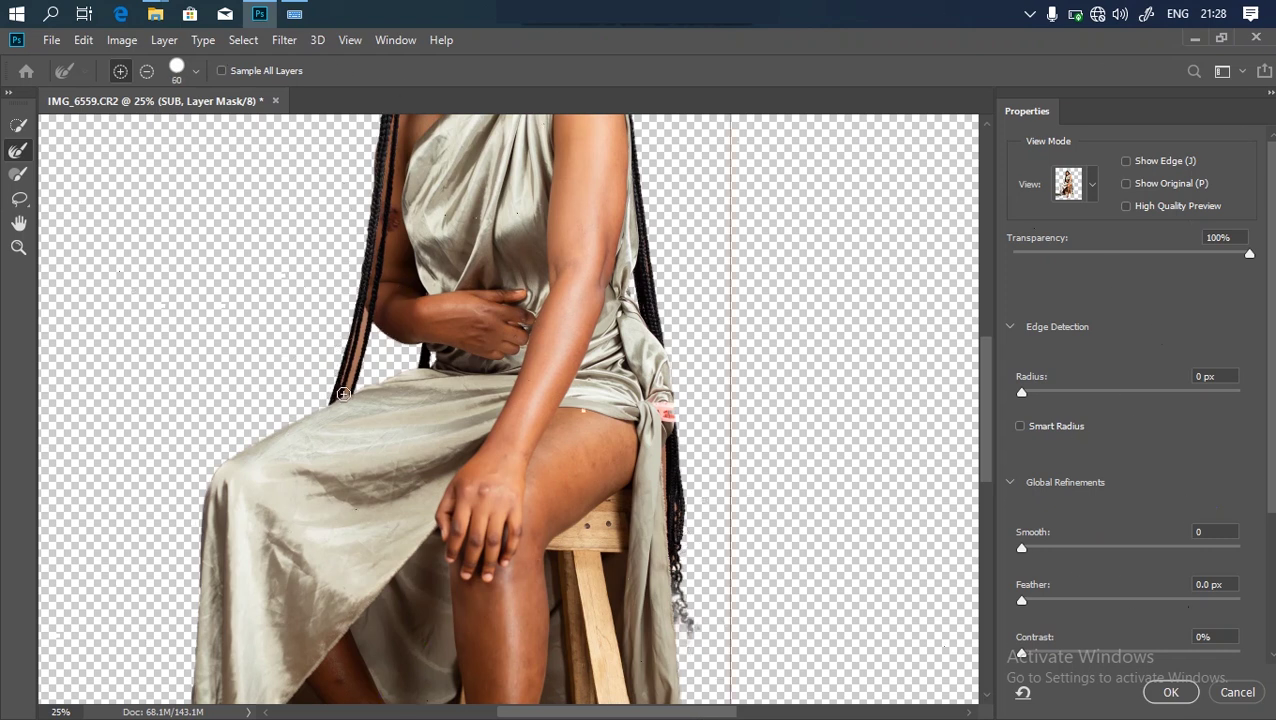
left_click_drag(346, 393, 362, 330)
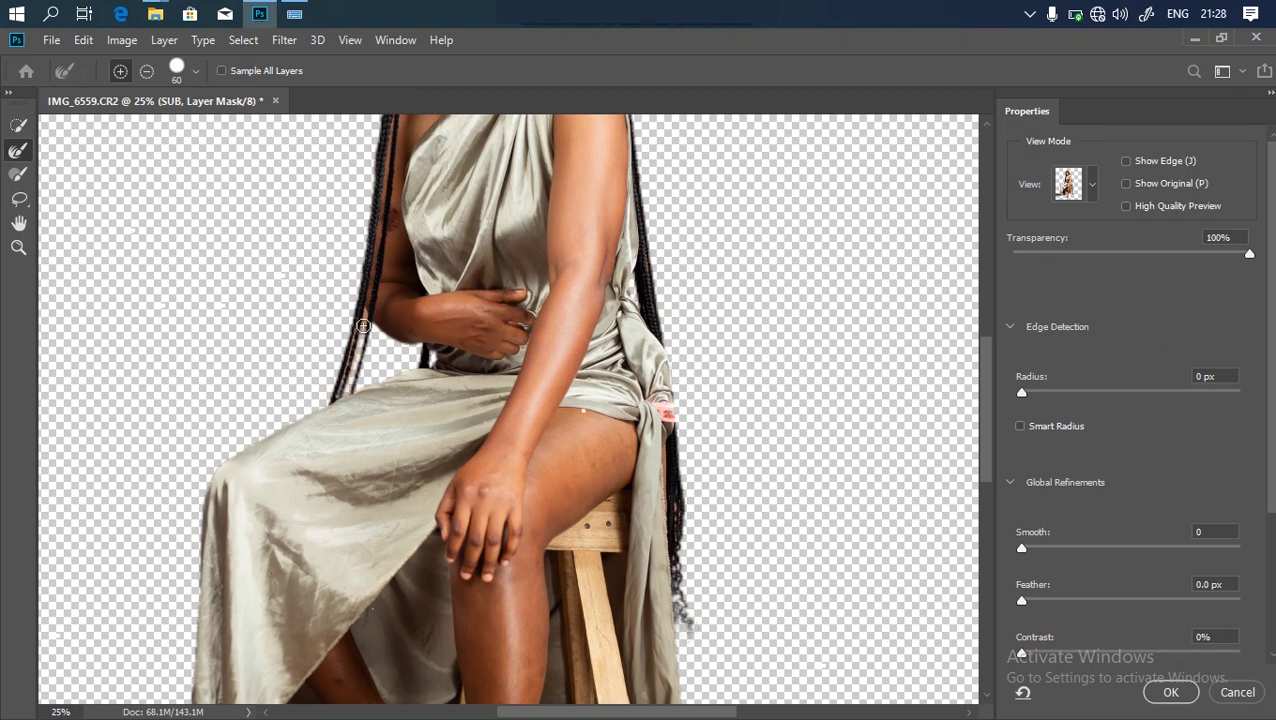
left_click_drag(360, 377, 362, 320)
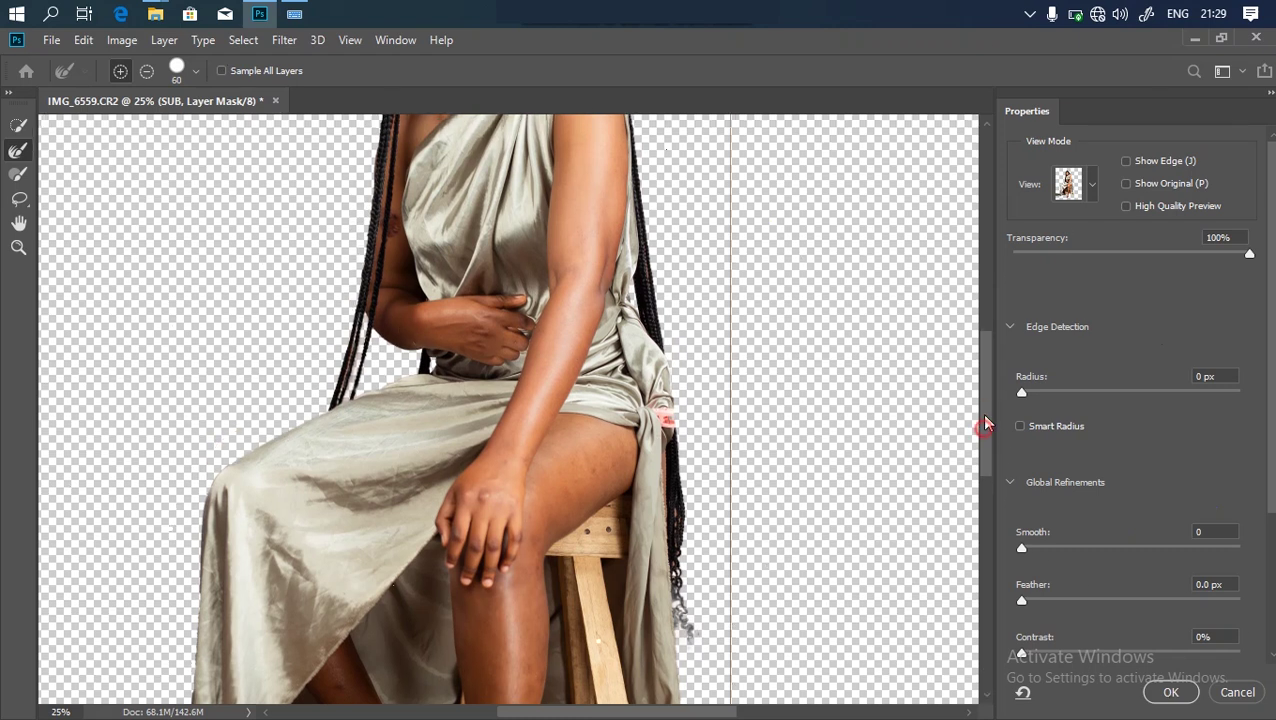
Step: Refine the hair edges beside the face and near the shoulder knot with brush sizes 45 and 40, and apply the mask refinement
scroll(985, 430, "up", 5)
left_click_drag(405, 459, 390, 435)
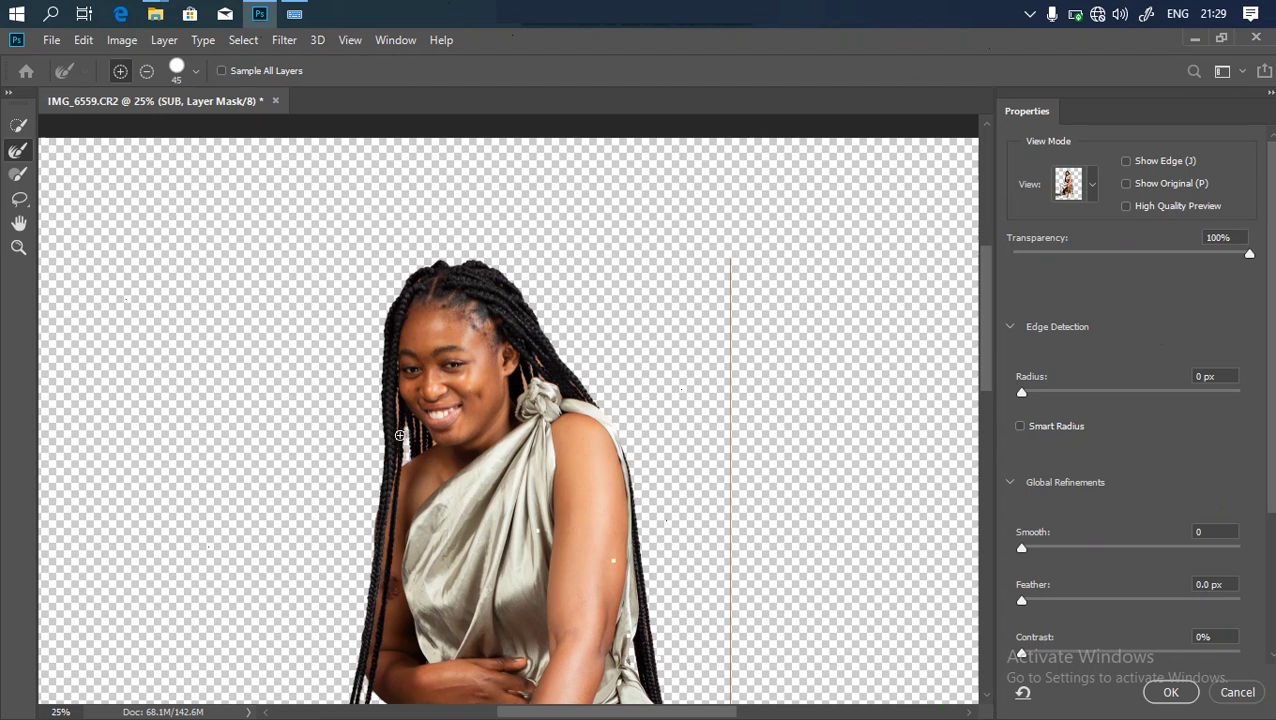
left_click_drag(397, 427, 398, 412)
left_click_drag(524, 381, 532, 406)
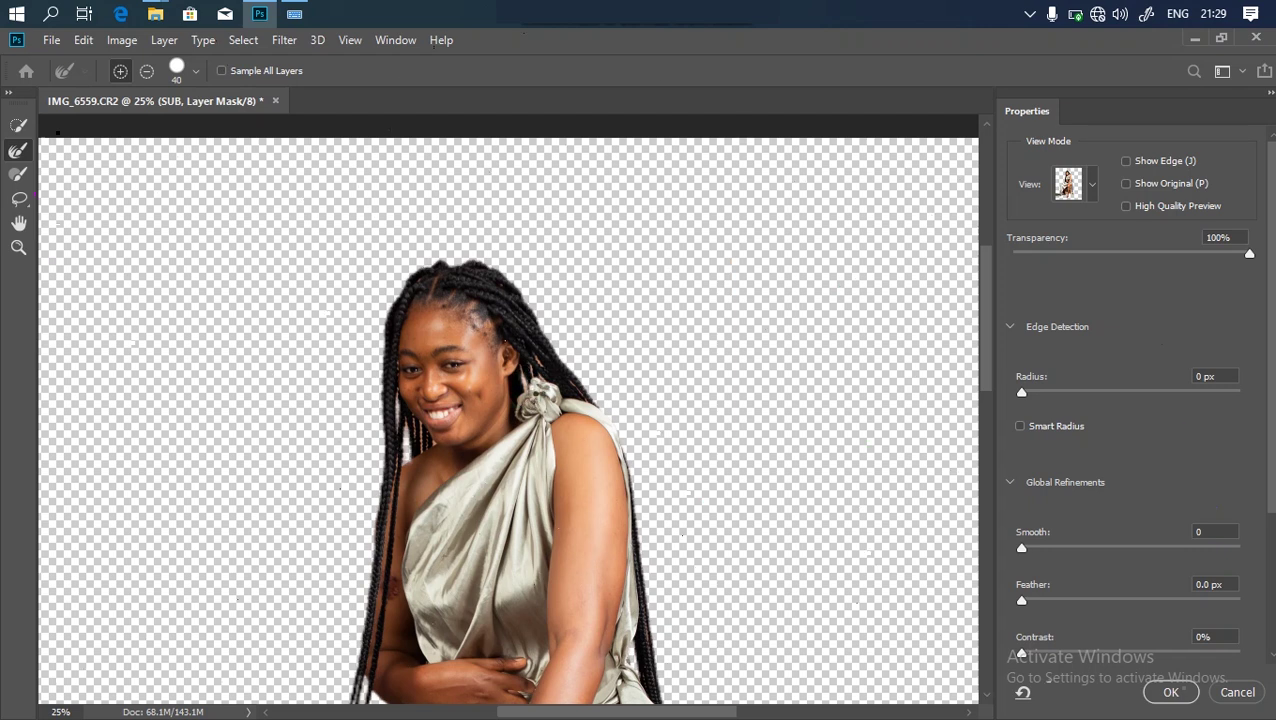
mouse_move(529, 369)
left_mouse_down()
mouse_move(540, 378)
mouse_move(541, 366)
left_mouse_up()
left_click_drag(462, 346, 465, 340)
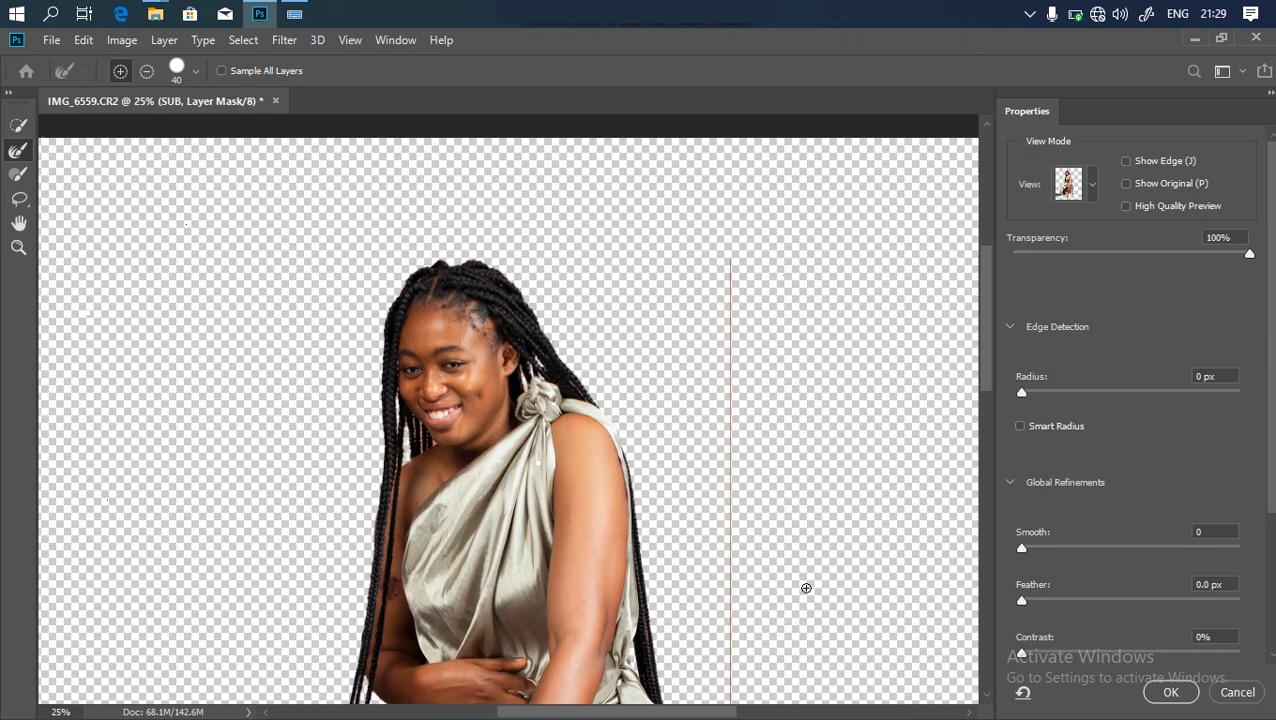
left_click(1170, 692)
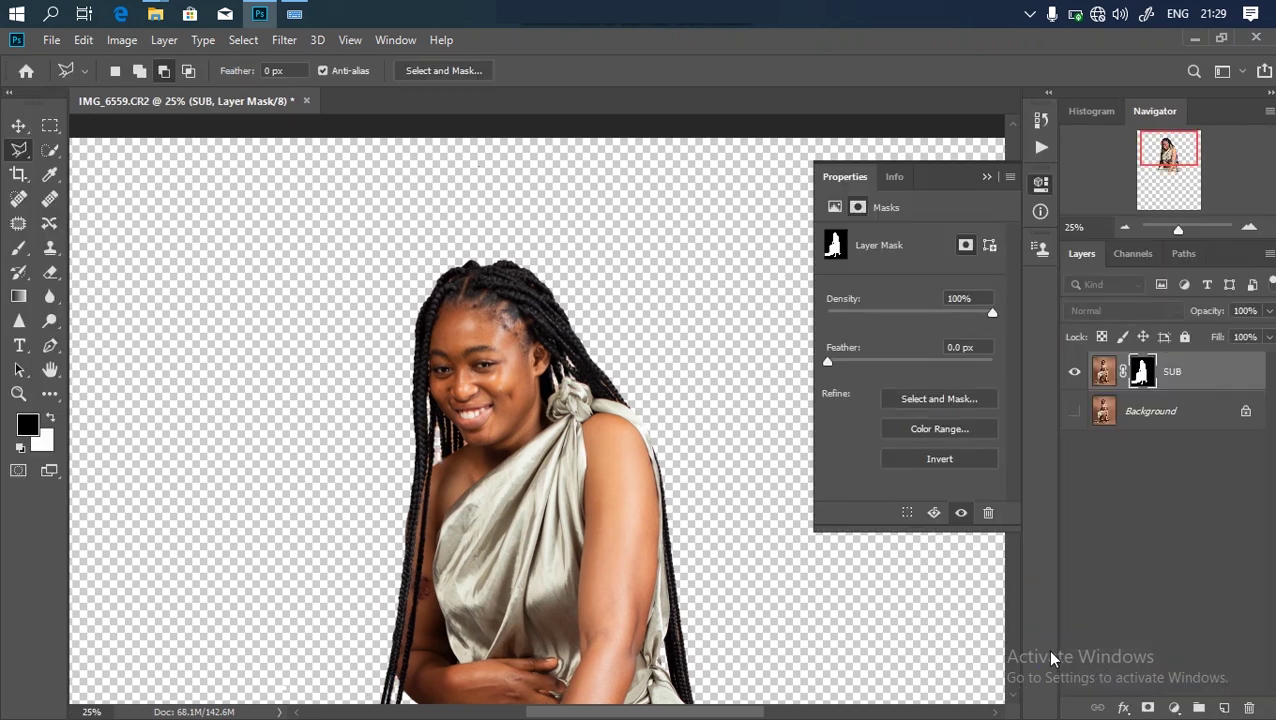
Step: Show the Background layer again, switching its visibility off and on to check the masked woman against it
left_click_drag(1178, 234, 1173, 230)
left_click(1074, 412)
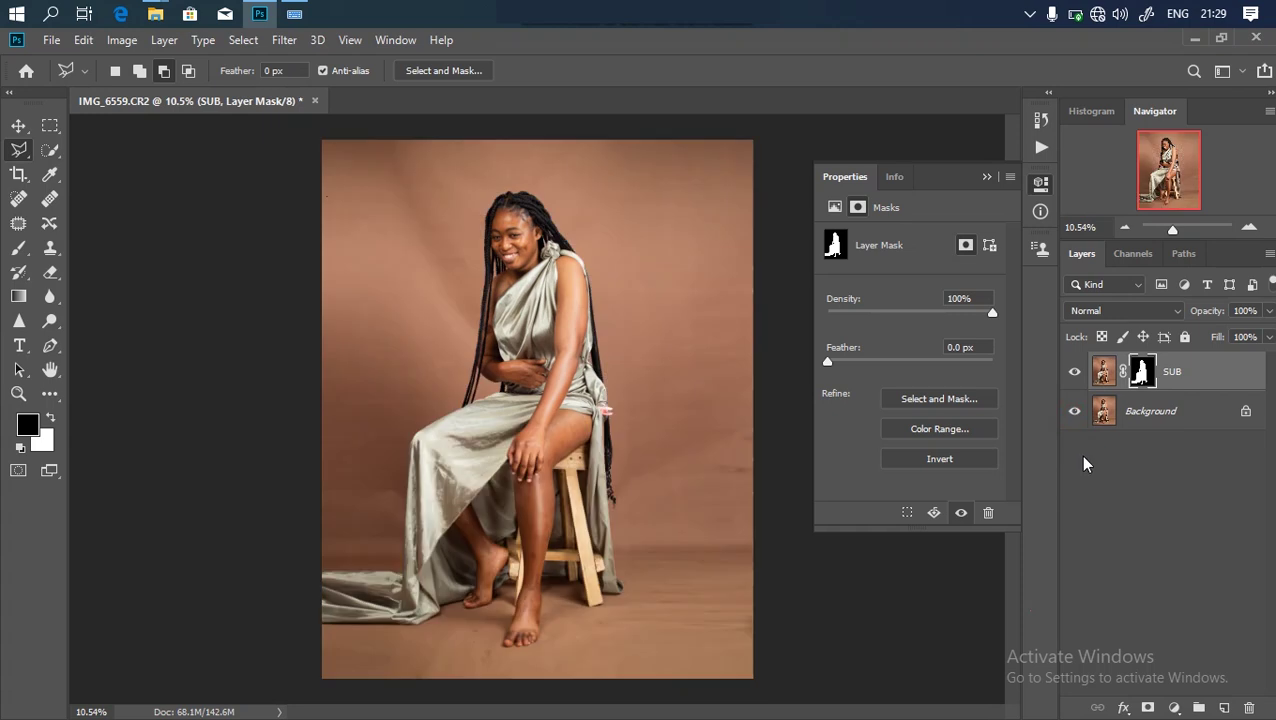
key("ctrl+minus")
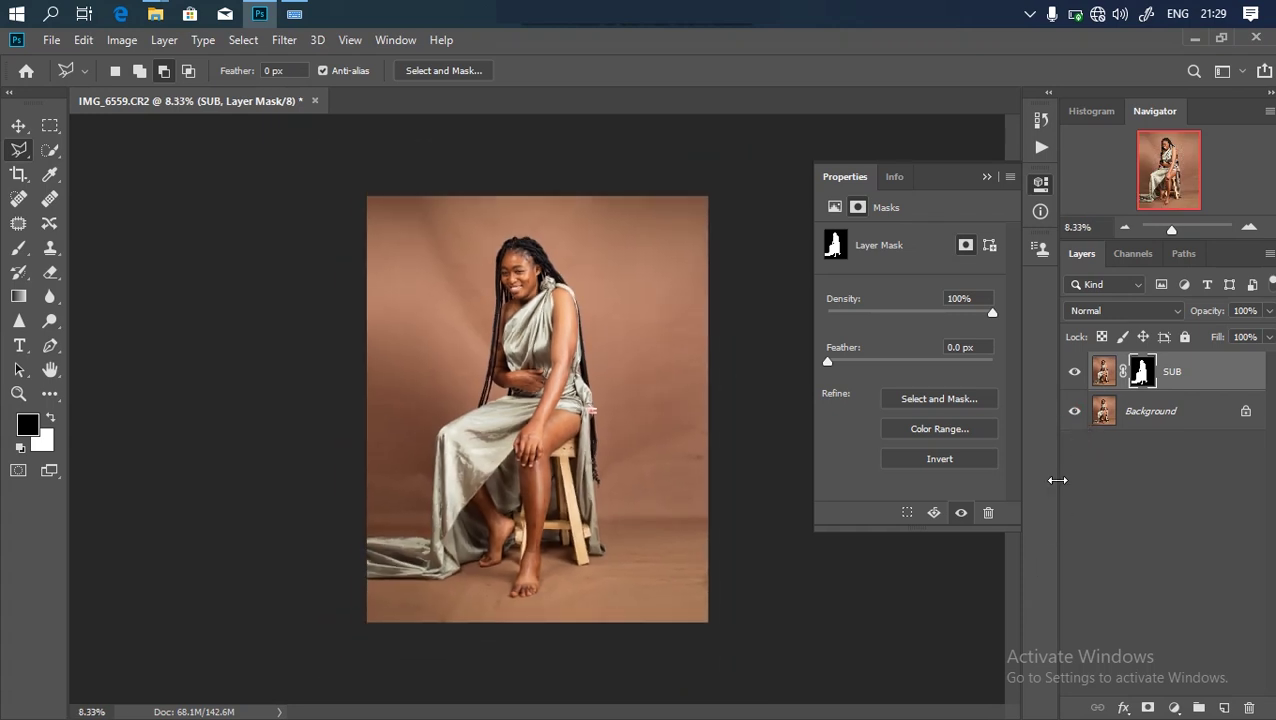
left_click(1074, 412)
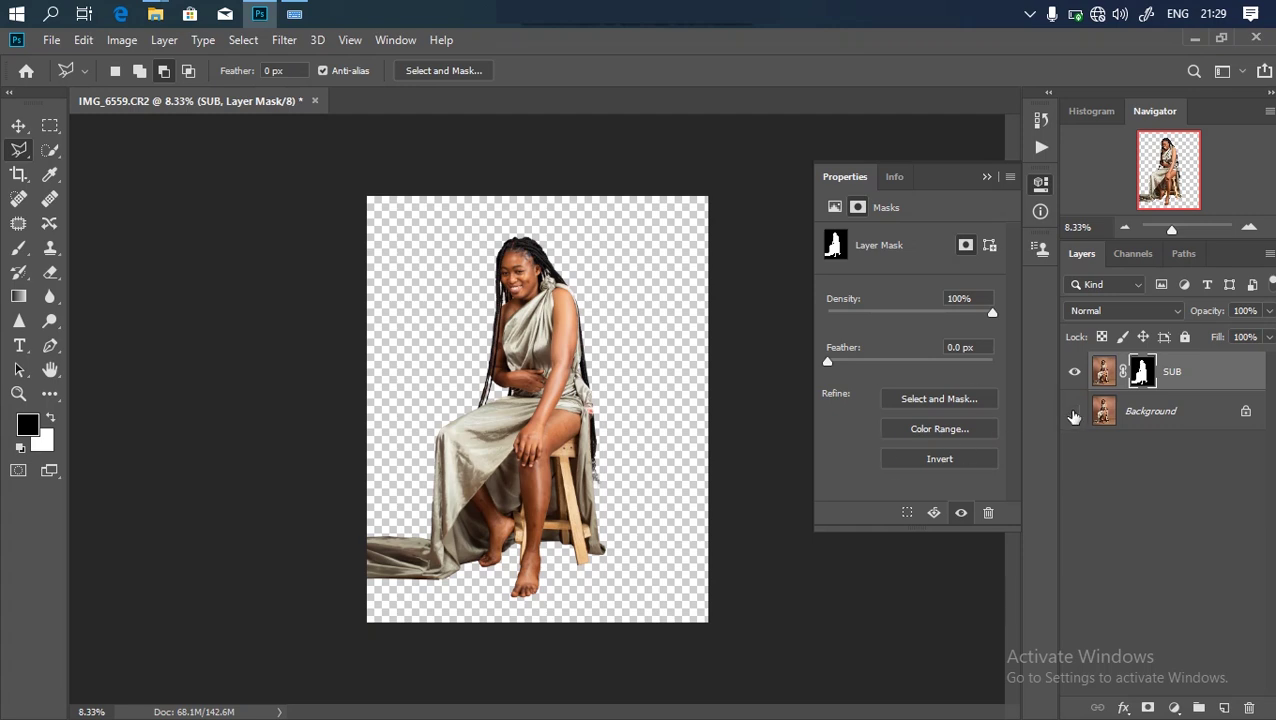
left_click(1074, 412)
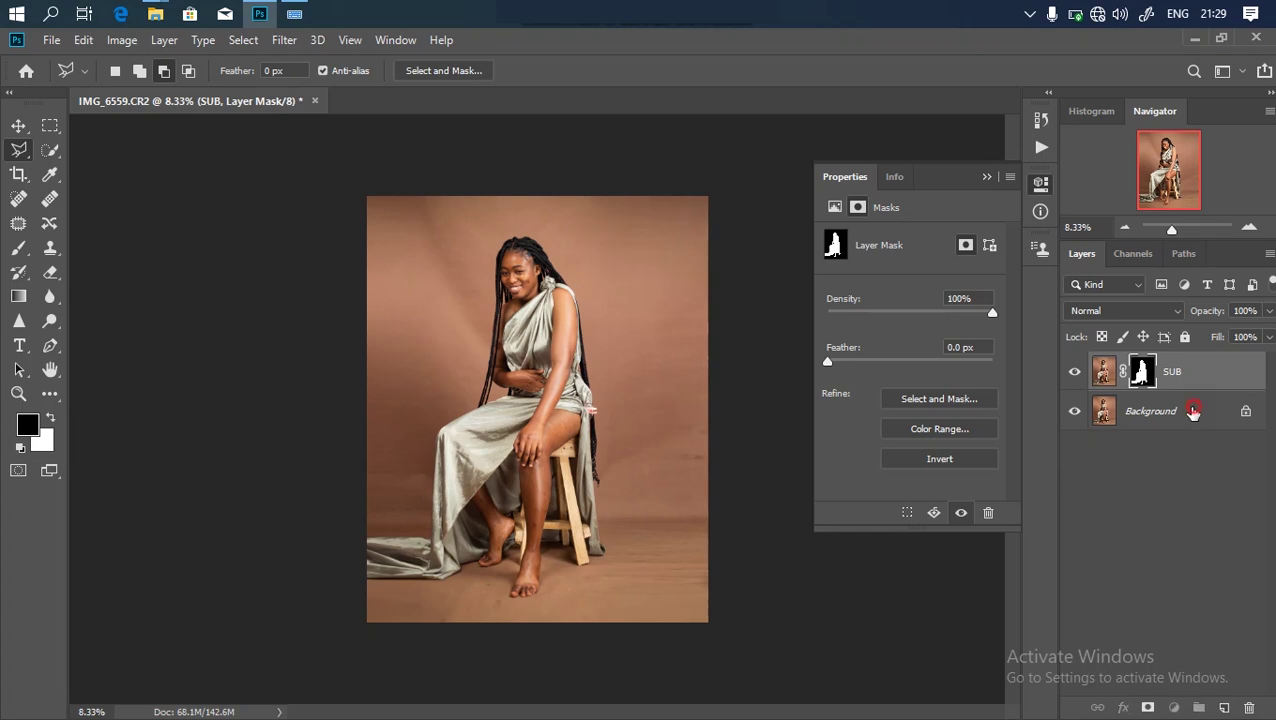
Step: Duplicate the Background layer and rename the copy smo
left_click(1177, 430)
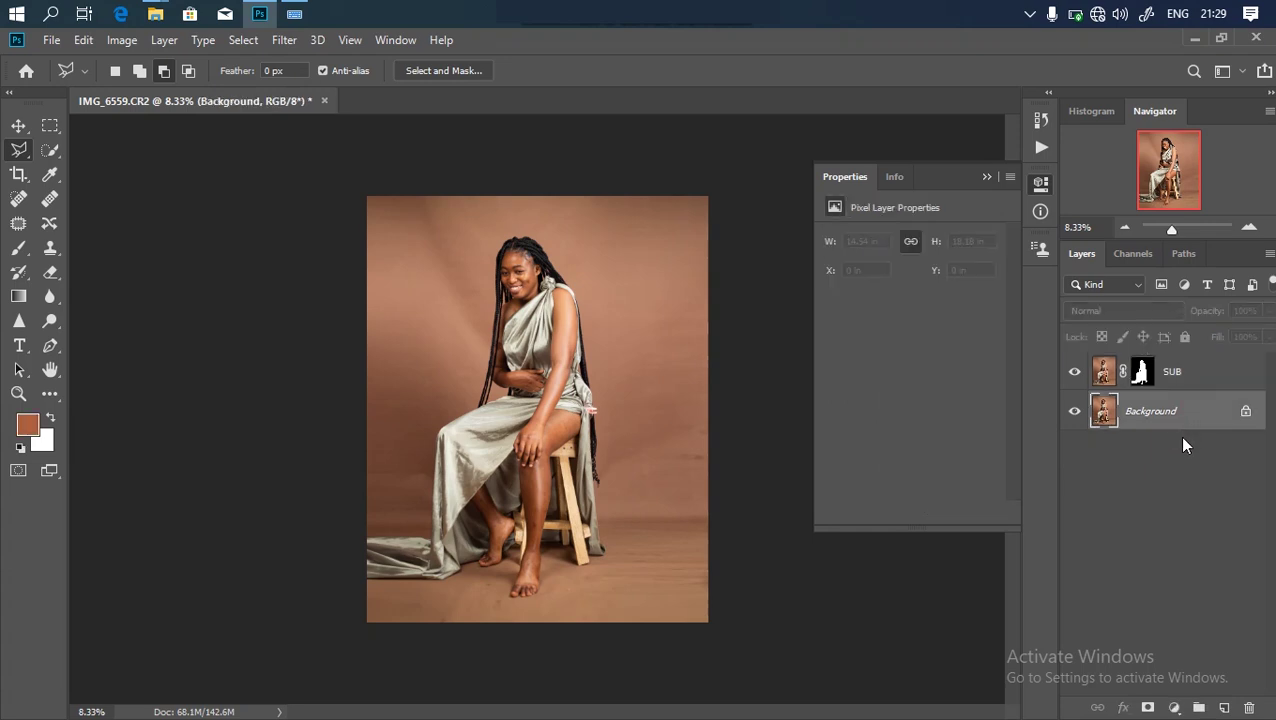
key("ctrl+j")
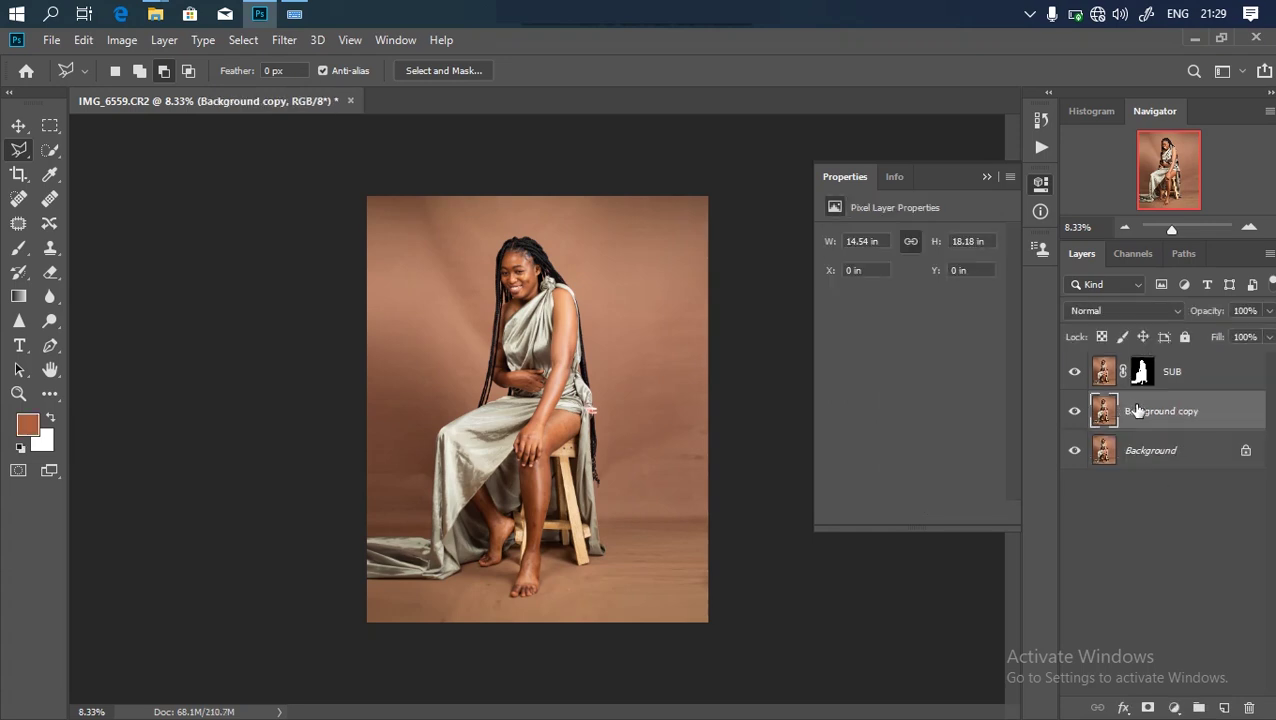
double_click(1156, 411)
type("s")
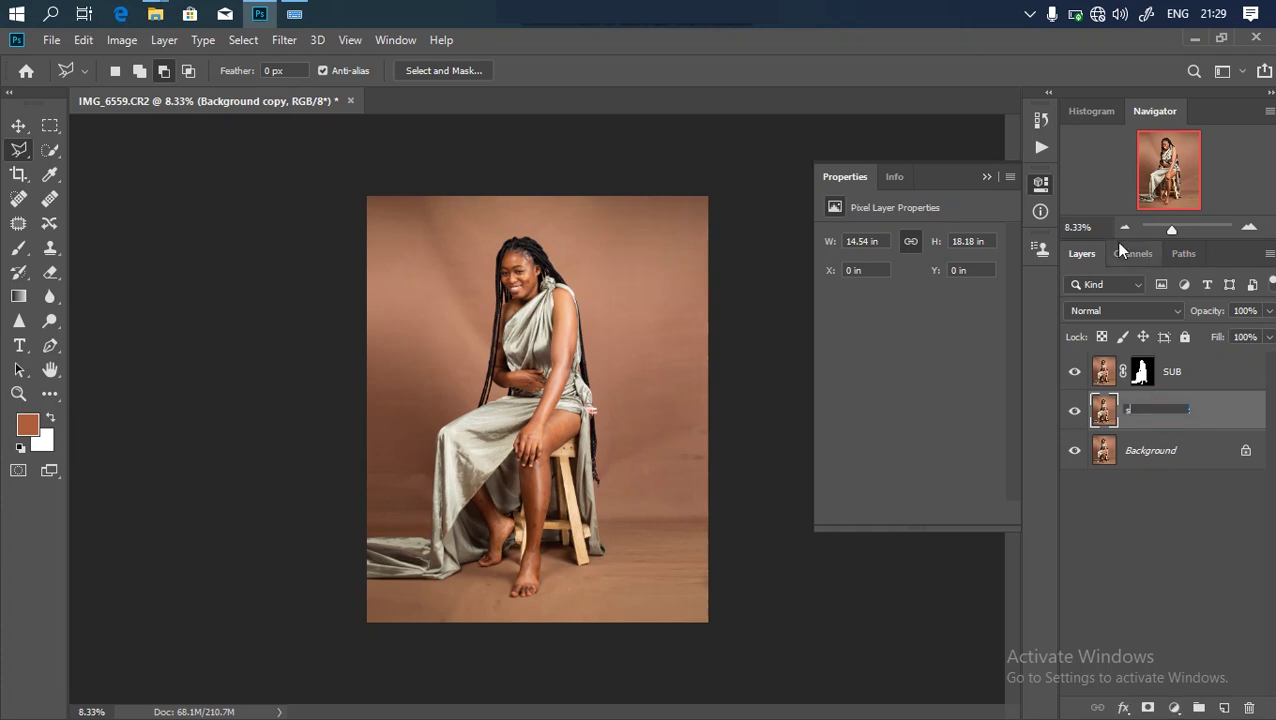
type("mo")
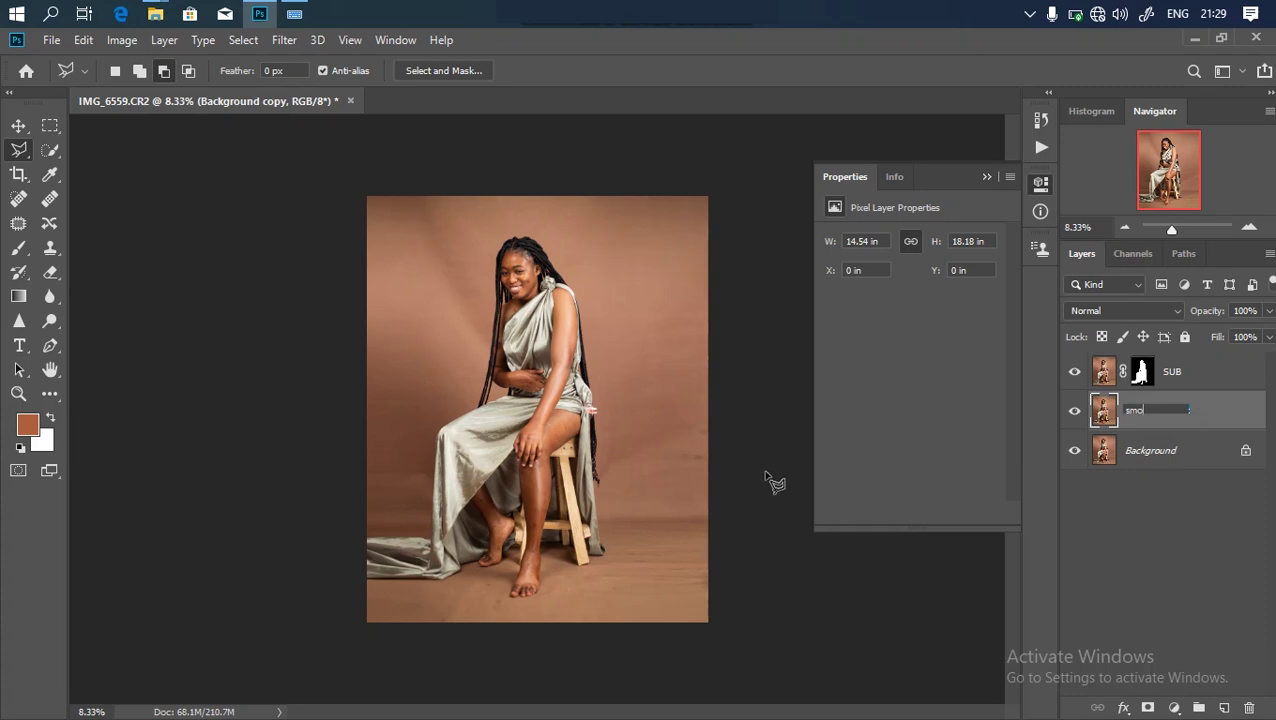
key("Return")
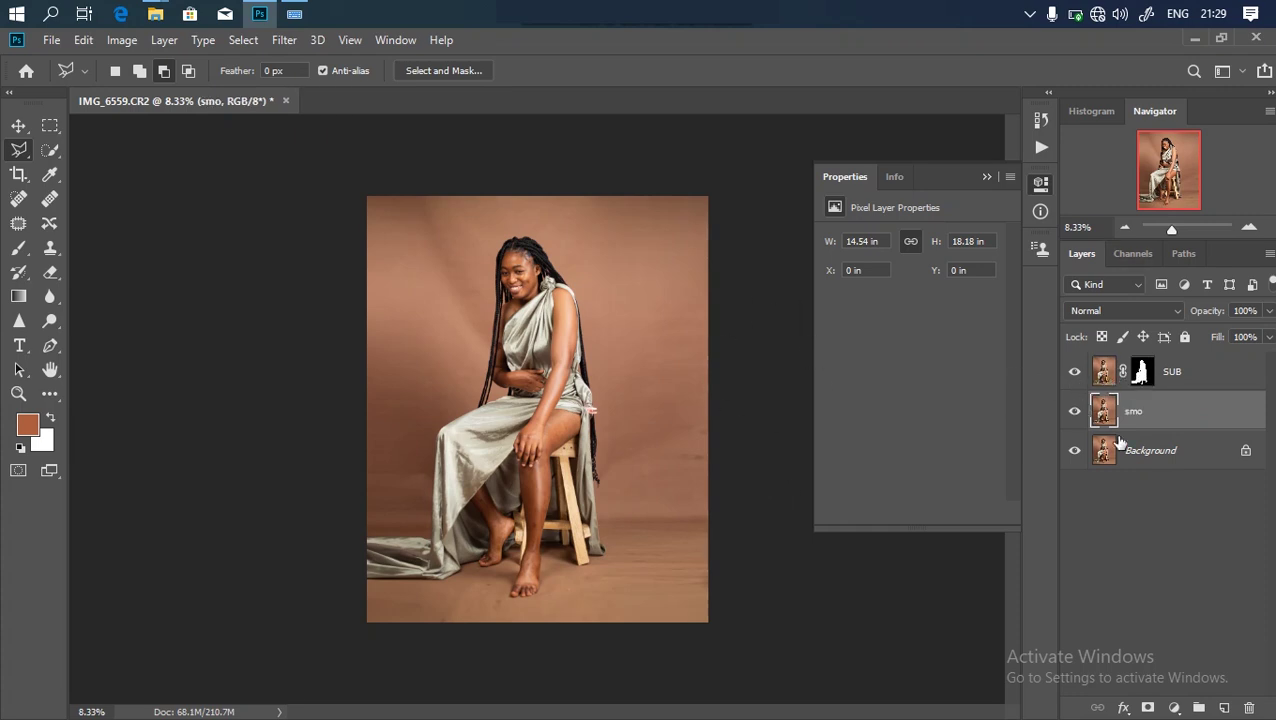
Step: Load the SUB mask as a selection on the smo layer and expand it by 8 pixels
left_click(488, 390)
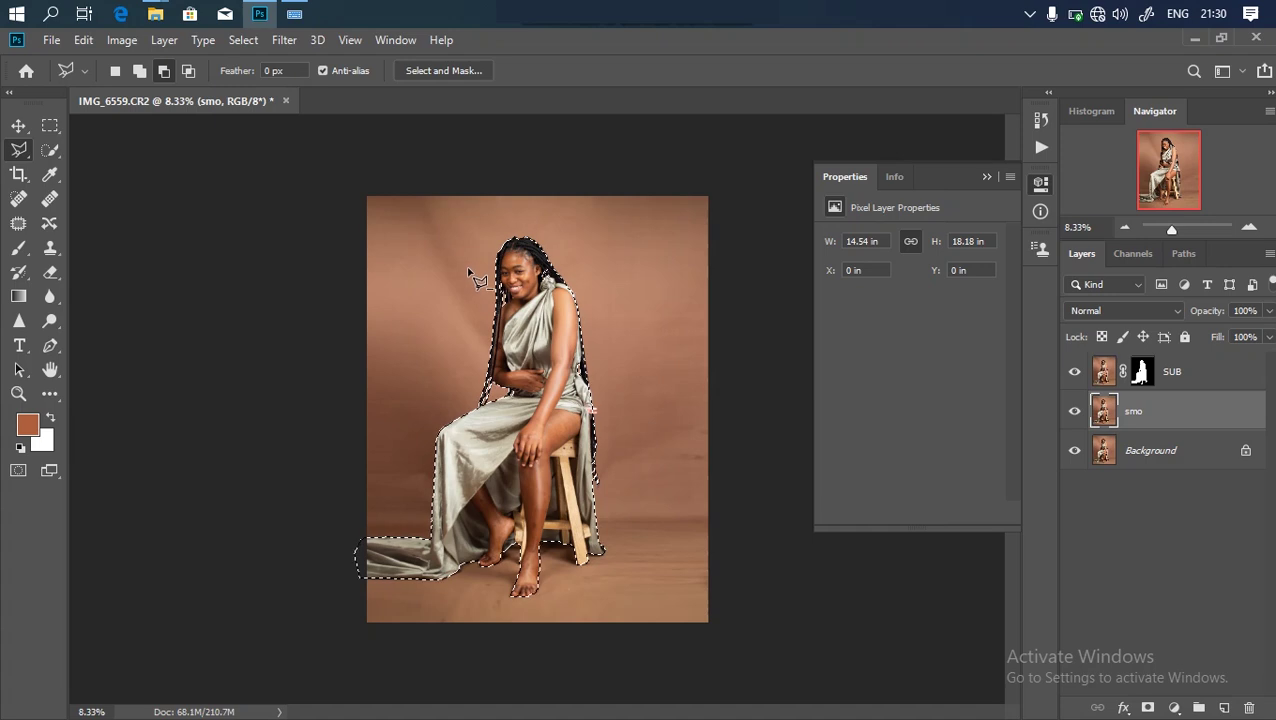
left_click(243, 40)
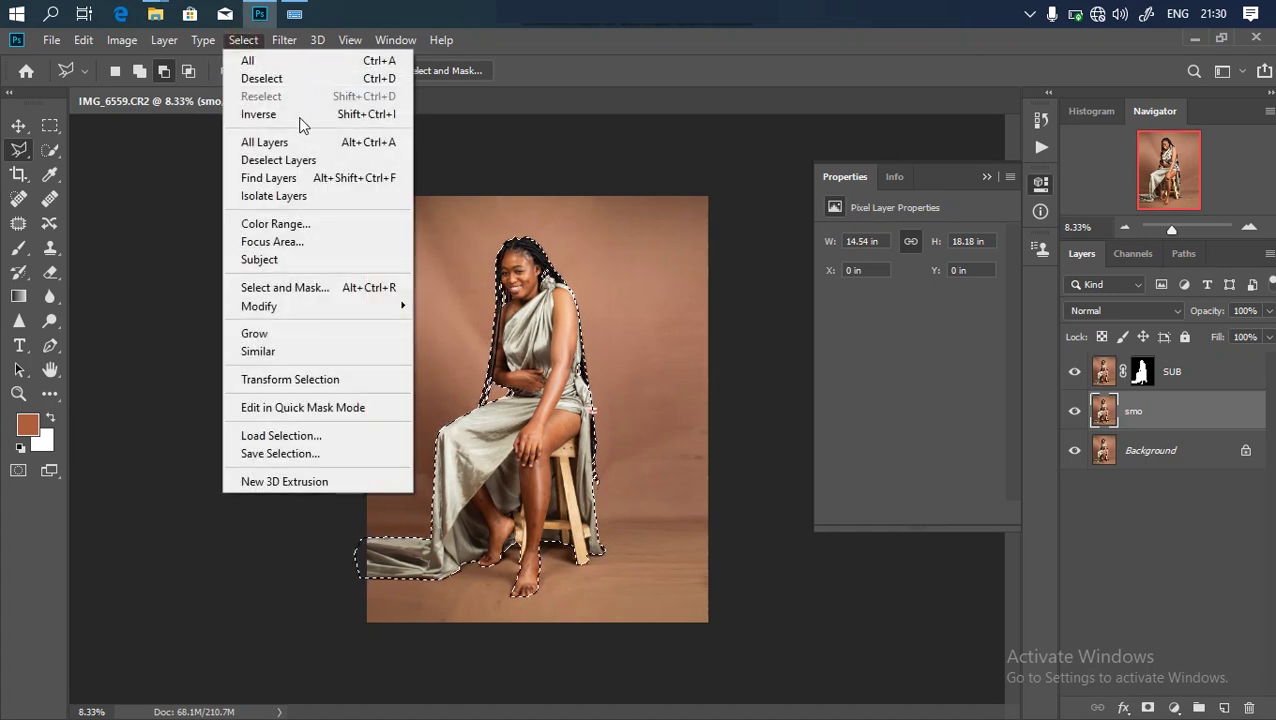
mouse_move(352, 301)
left_click(455, 340)
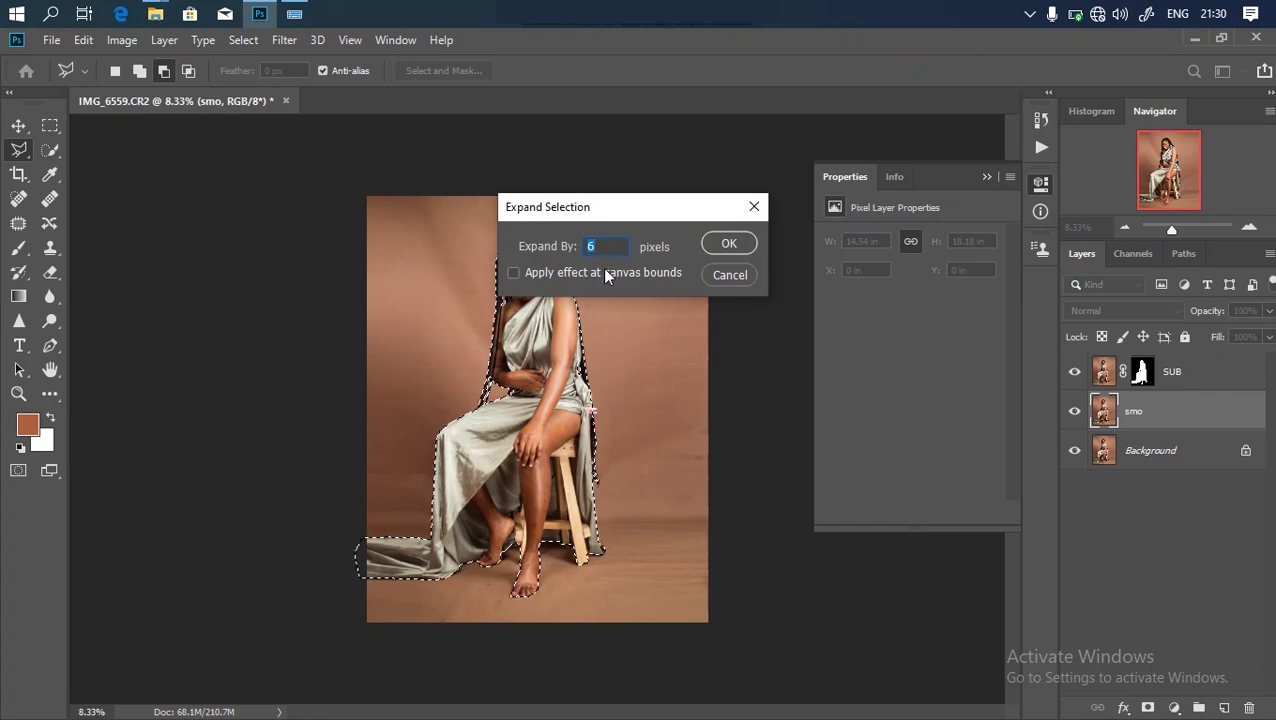
type("8")
left_click(729, 243)
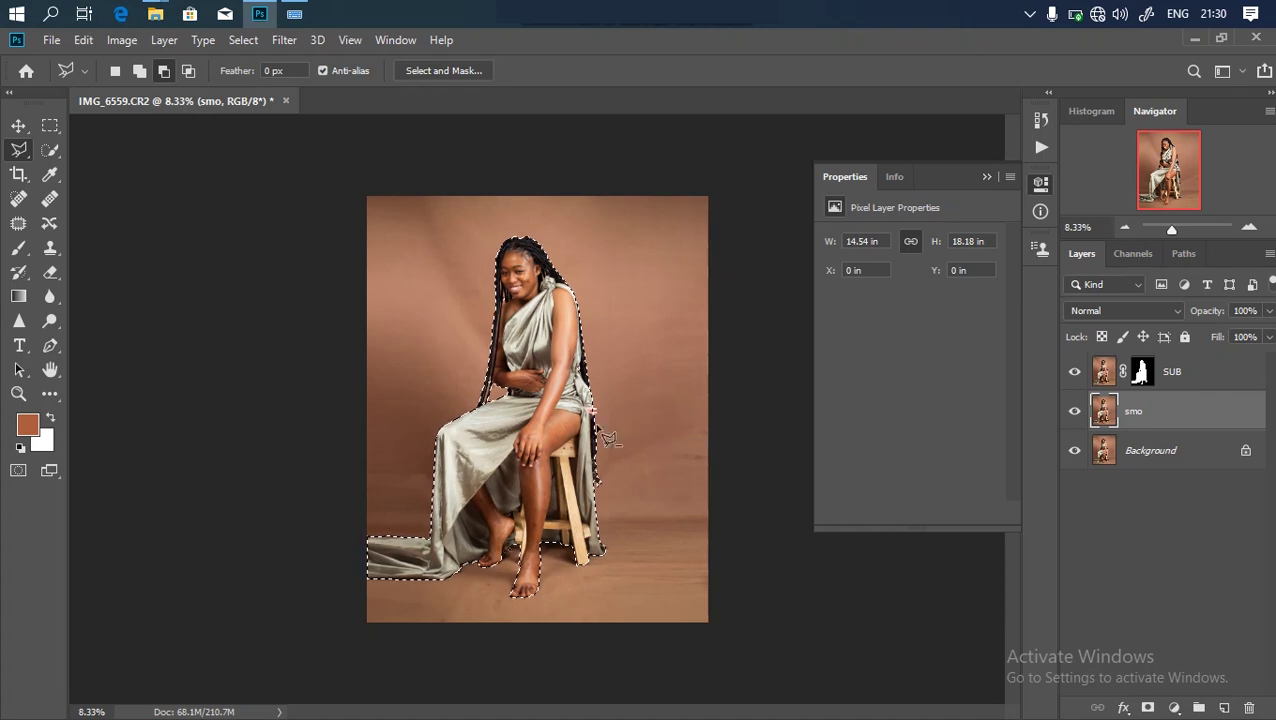
Step: Try a Content-Aware fill of the woman's selection on the smo layer with Normal mode and 100% opacity
right_click(518, 446)
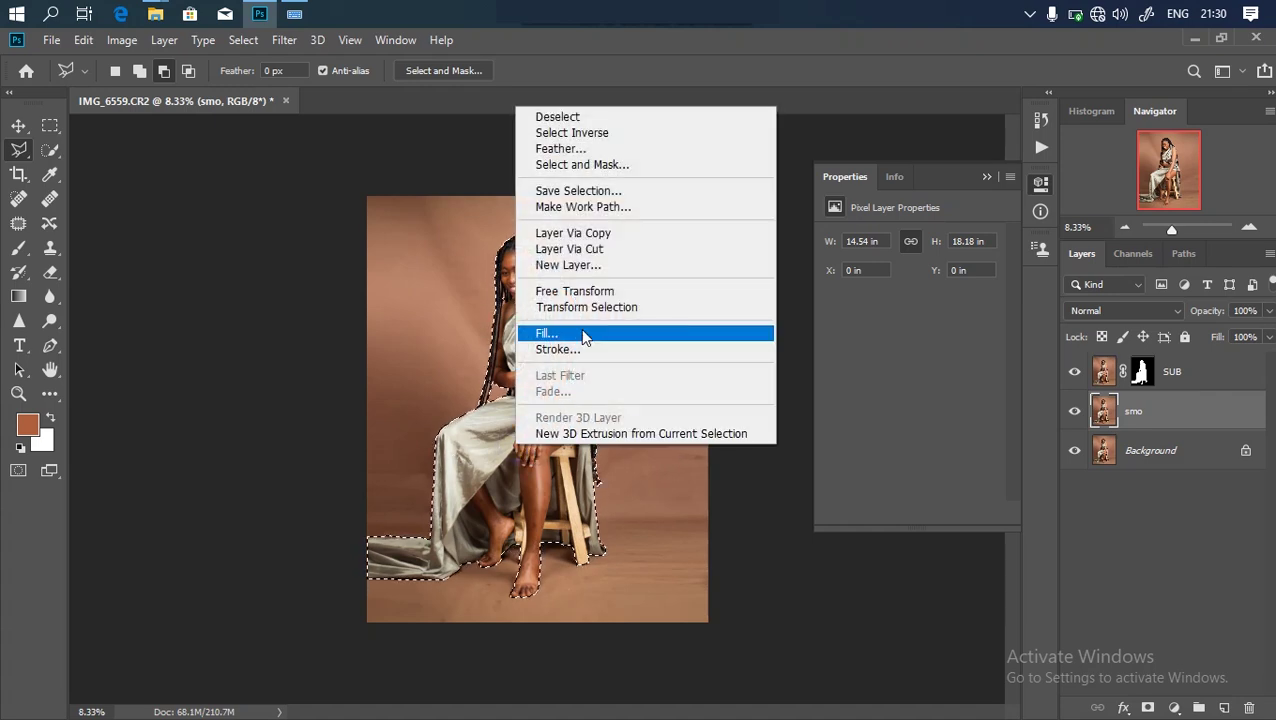
left_click(585, 334)
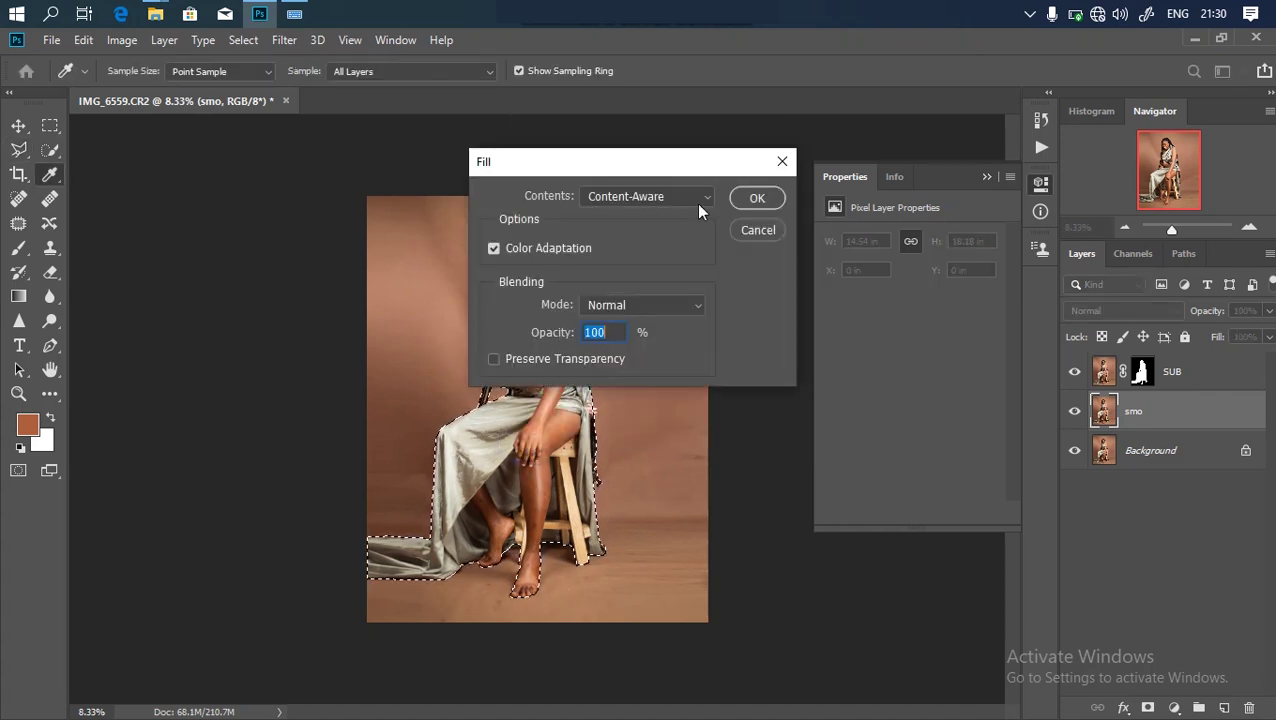
left_click(755, 198)
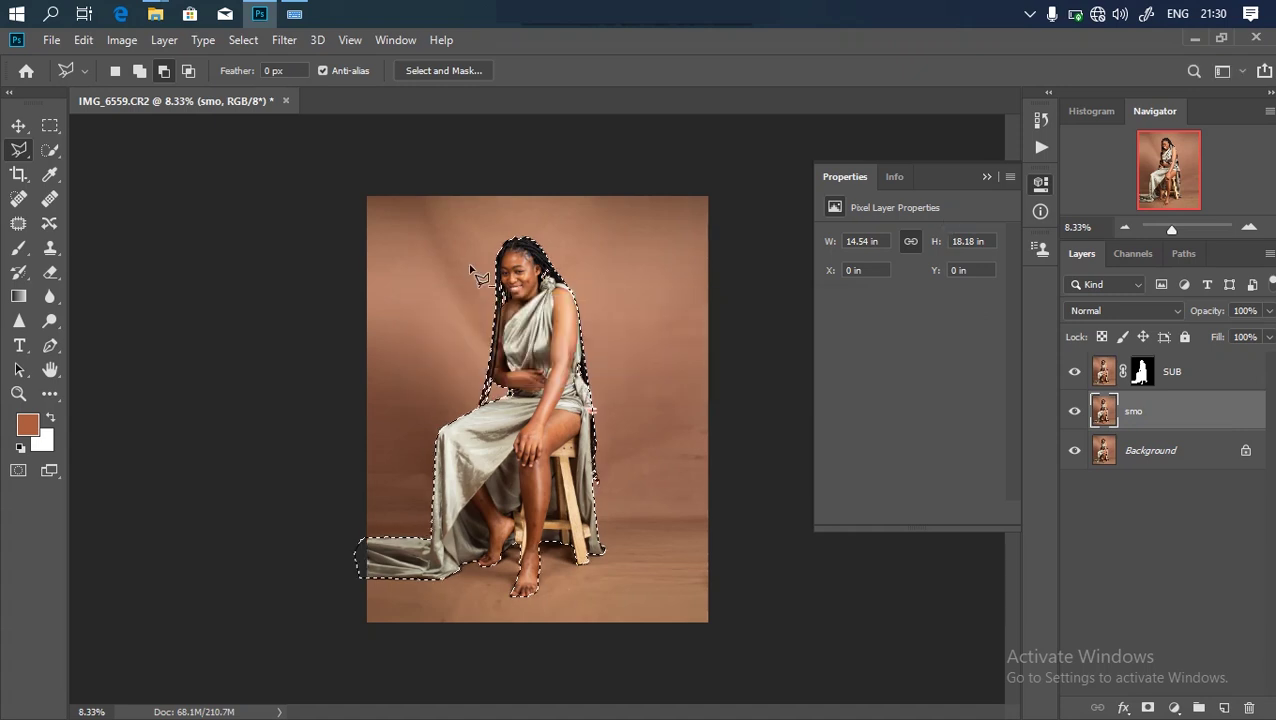
Step: Expand the selection around the woman by 8 pixels
left_click(243, 40)
mouse_move(372, 307)
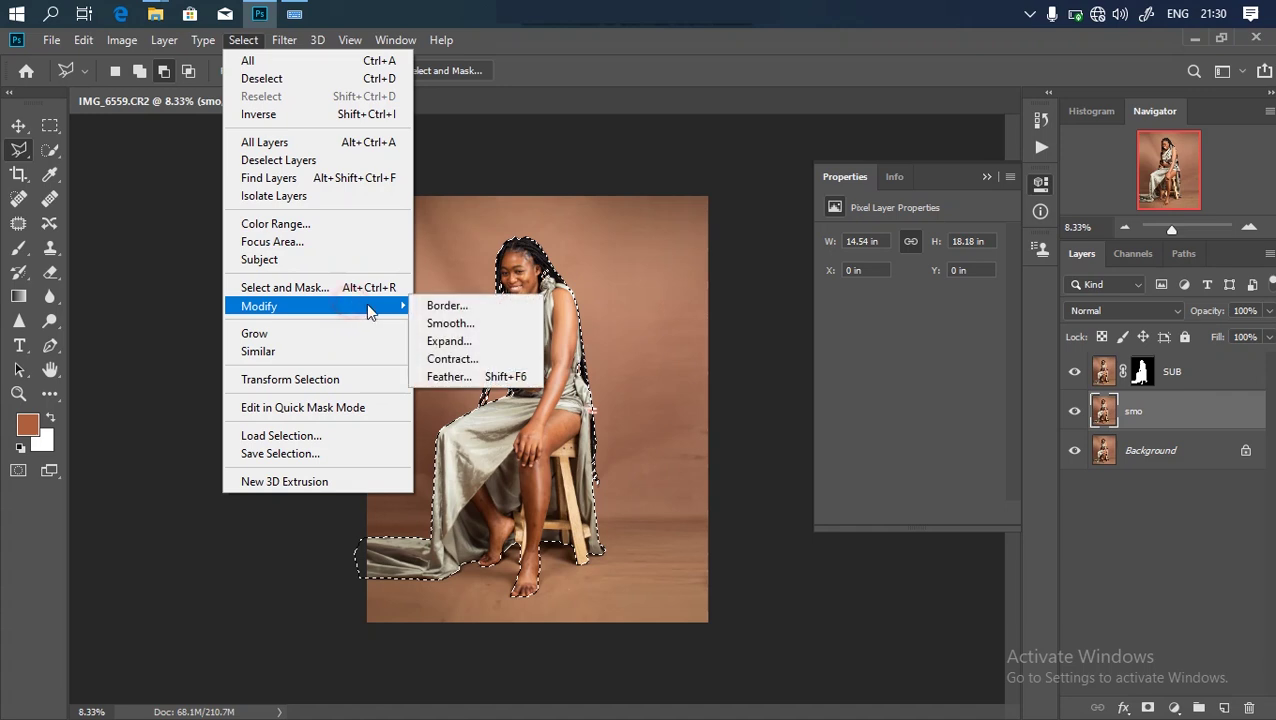
left_click(458, 342)
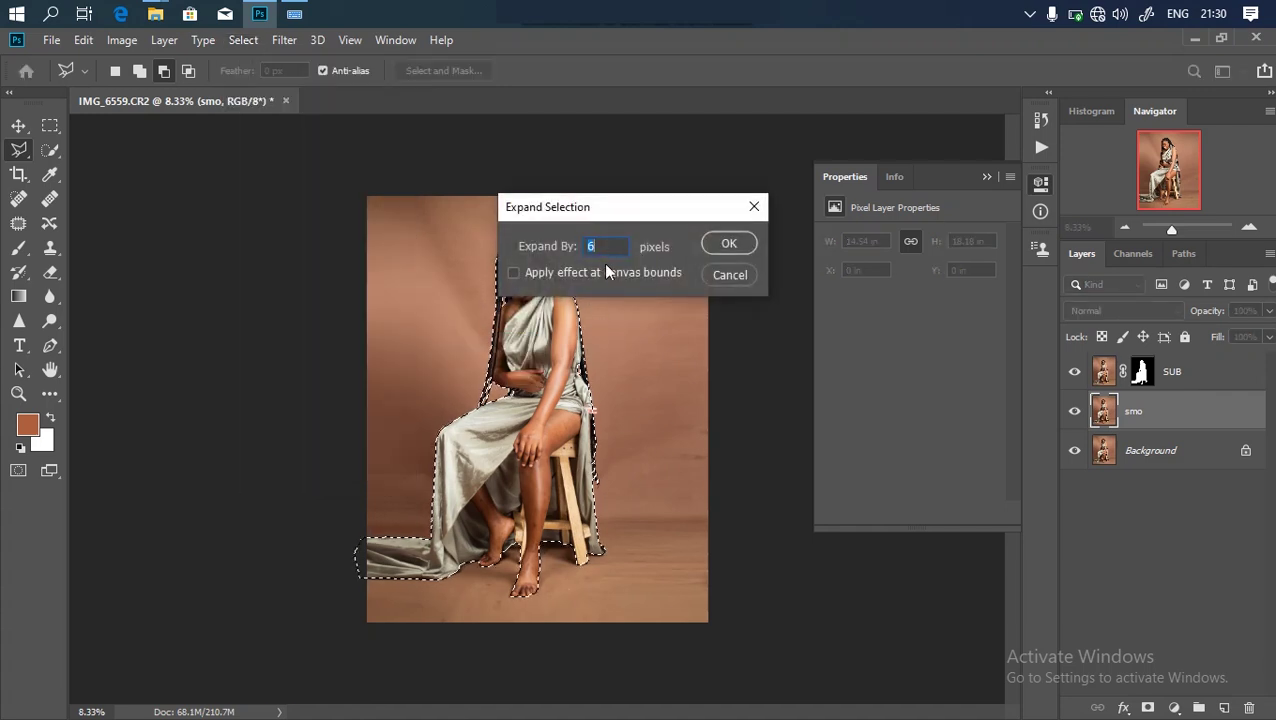
type("8")
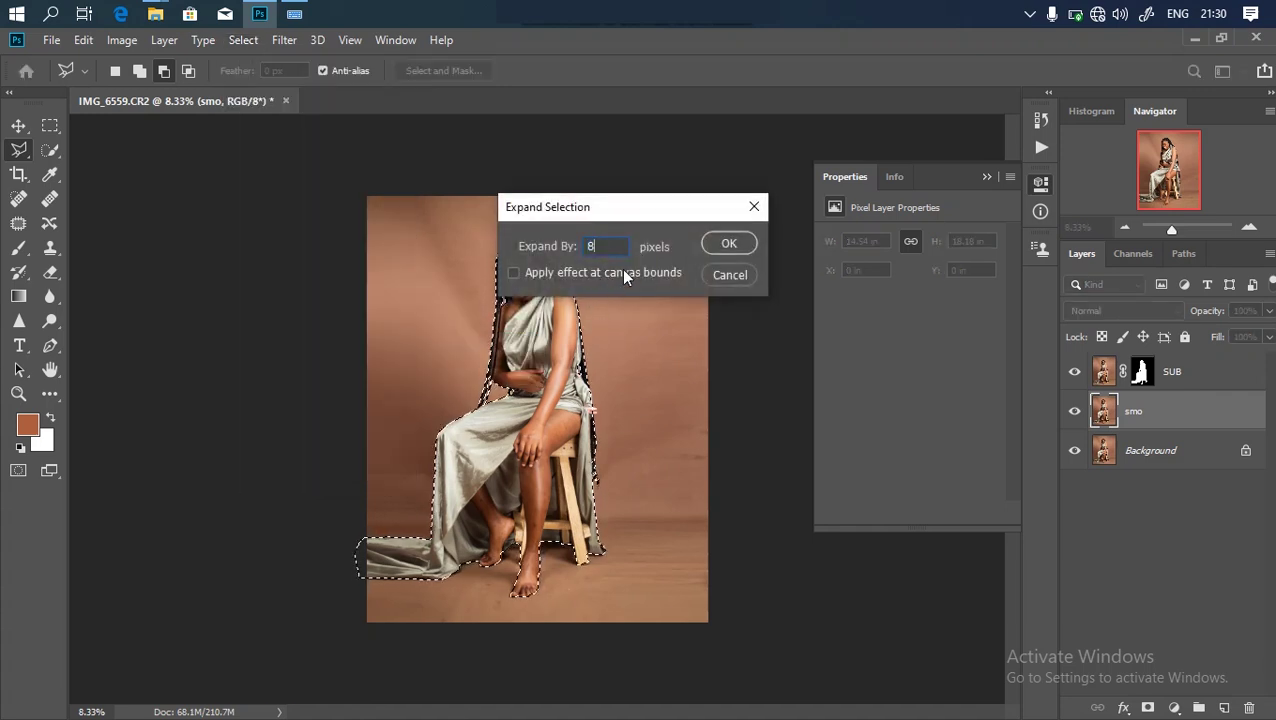
left_click(729, 243)
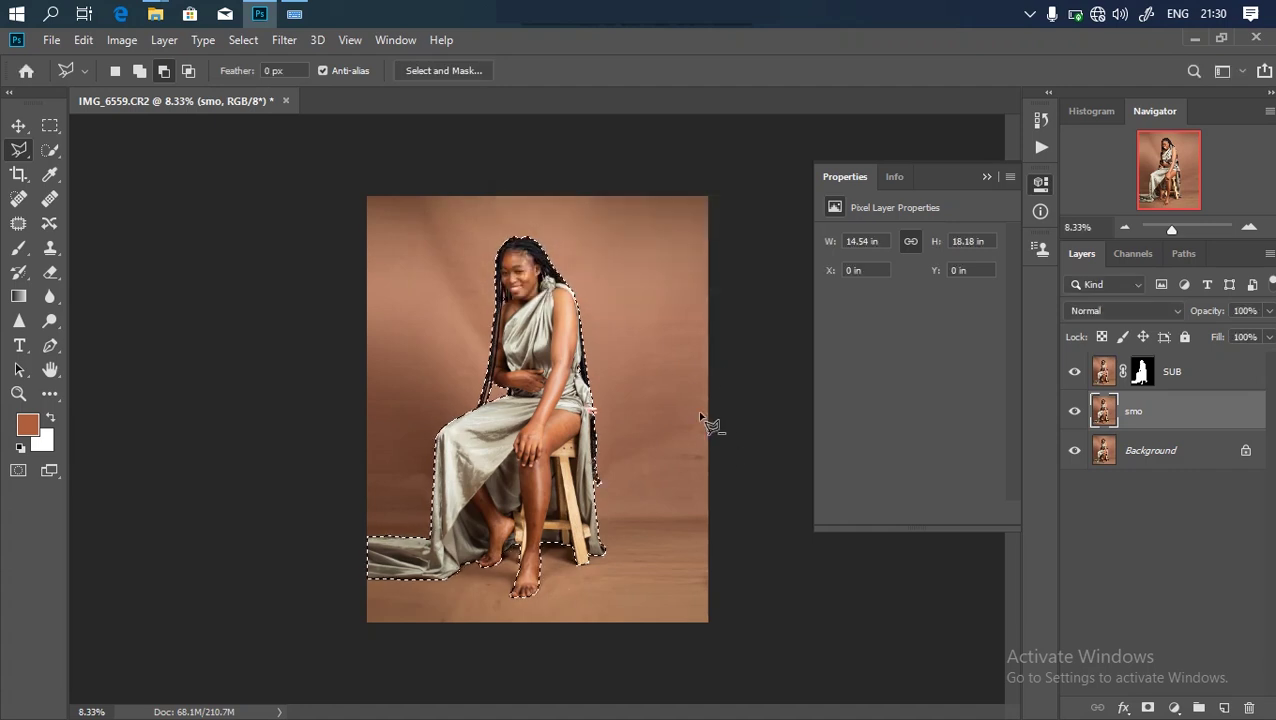
Step: Fill the expanded selection on the smo layer with Content-Aware at 100% opacity and dismiss the low-battery notice
right_click(508, 468)
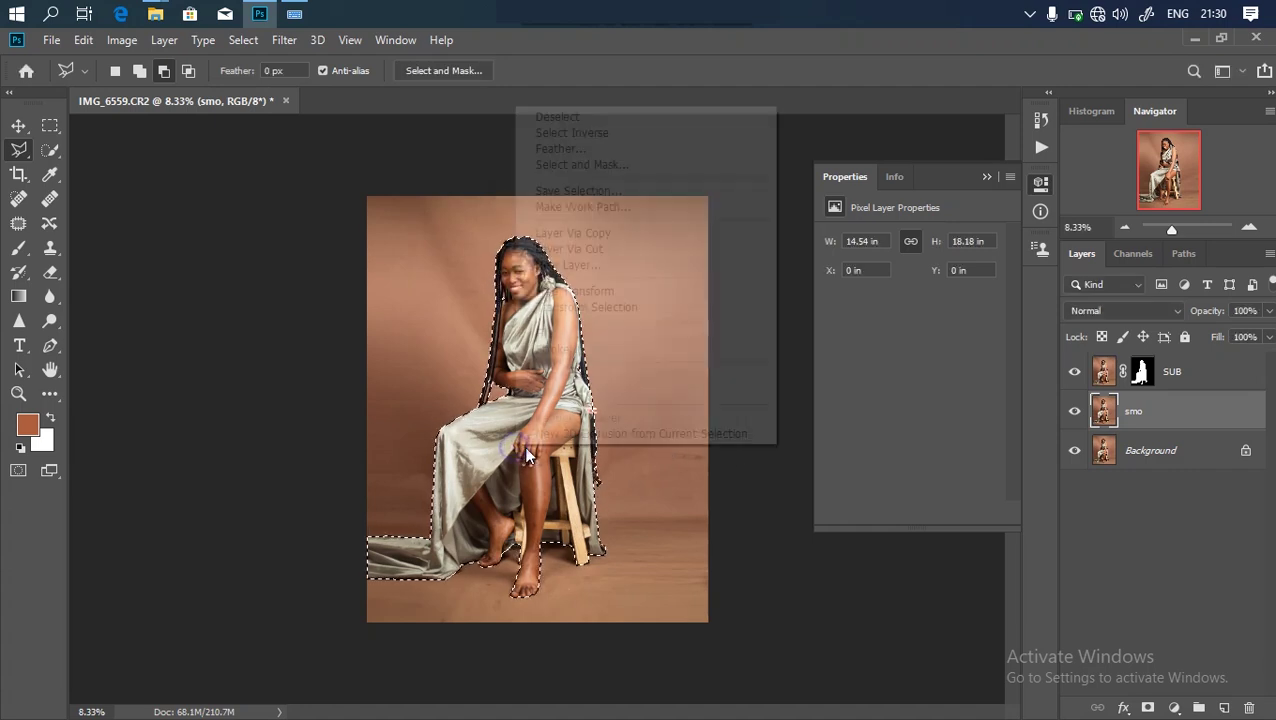
left_click(584, 330)
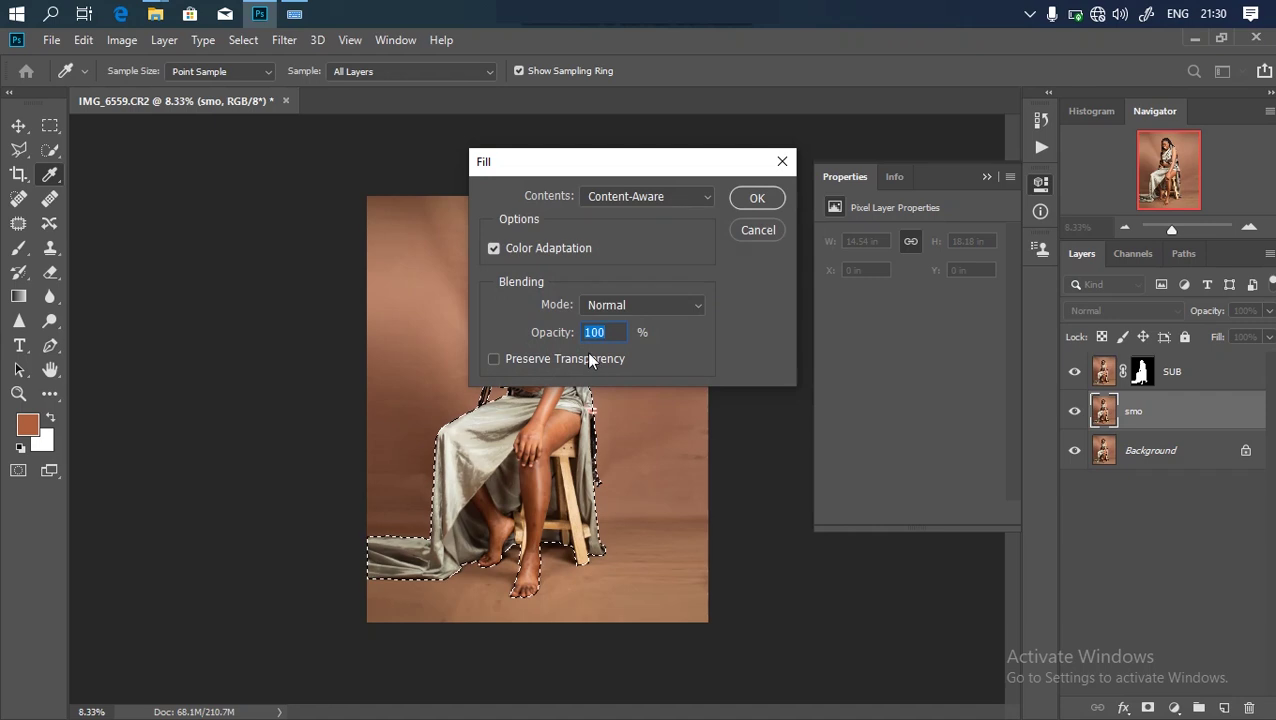
left_click(756, 198)
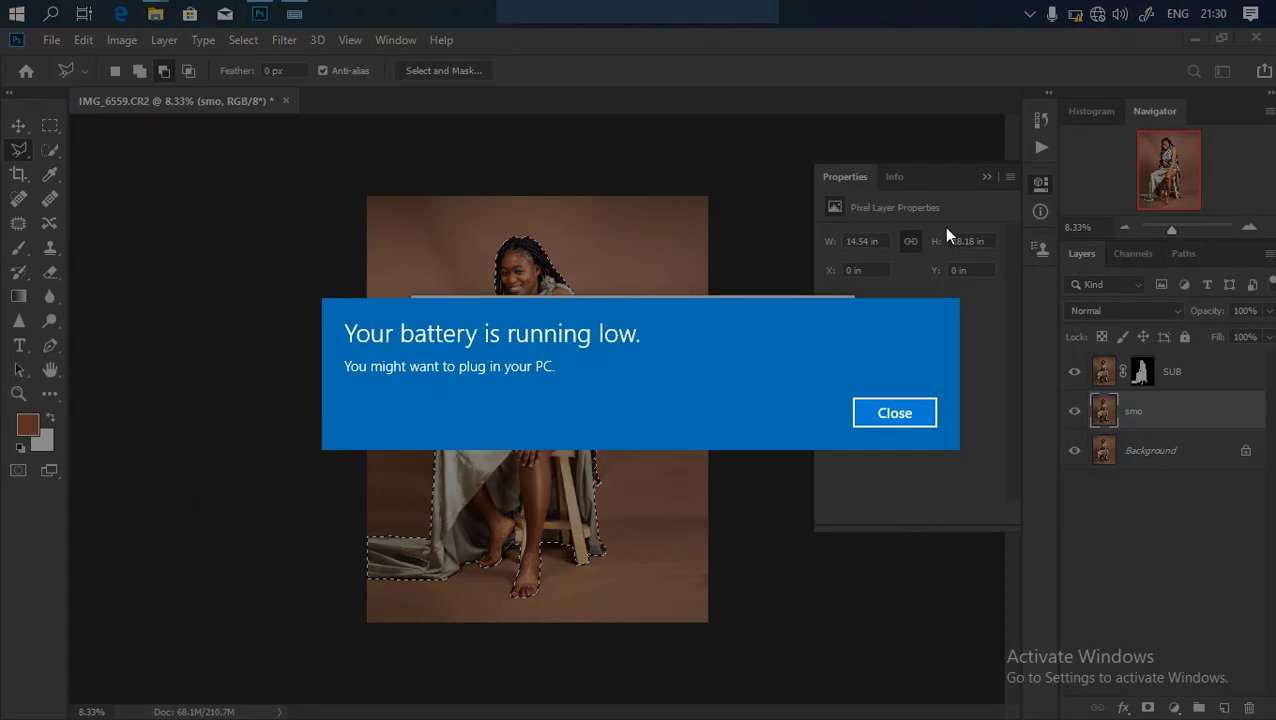
left_click(872, 418)
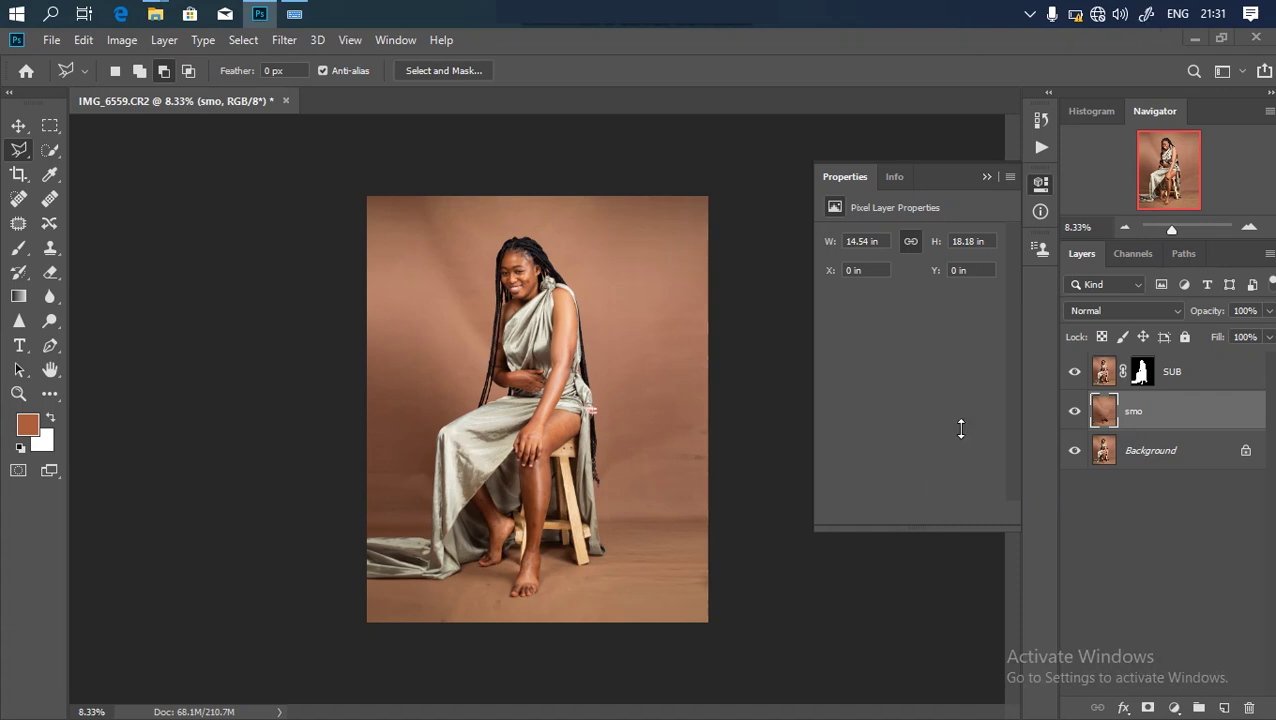
Step: Hide and show the SUB layer to check the filled backdrop, and clear the selection
left_click(1074, 373)
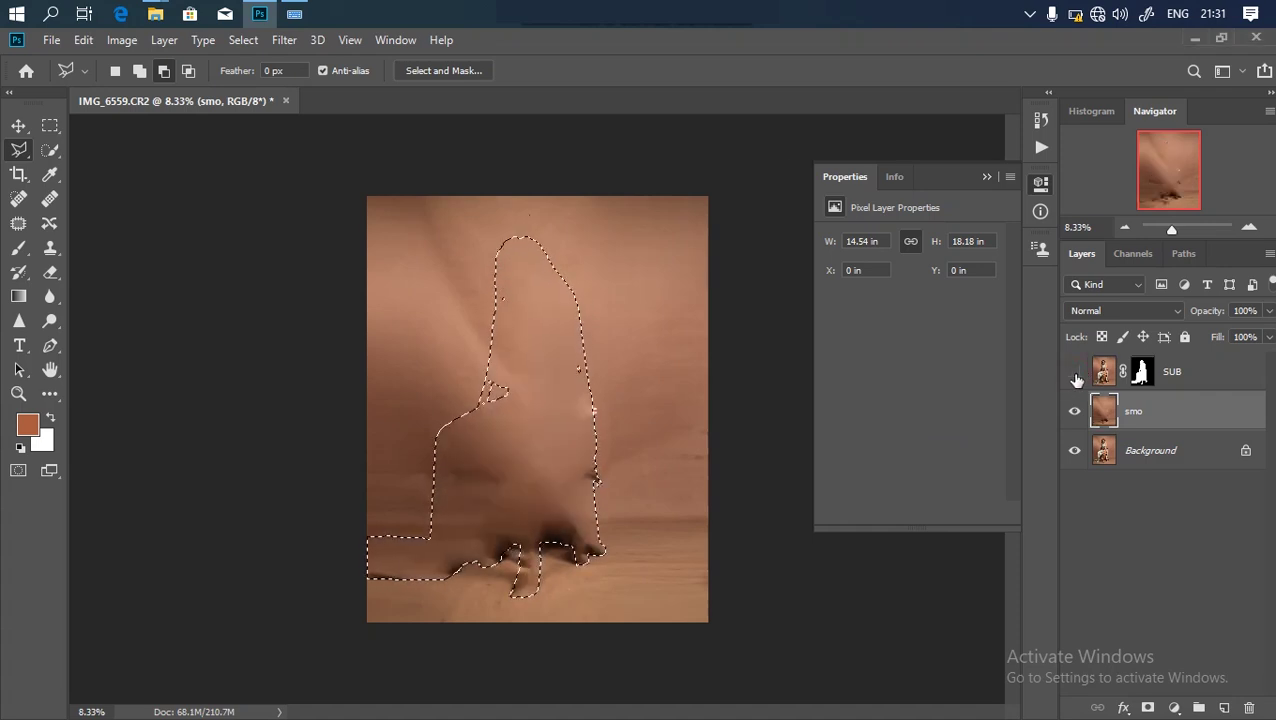
left_click(1075, 376)
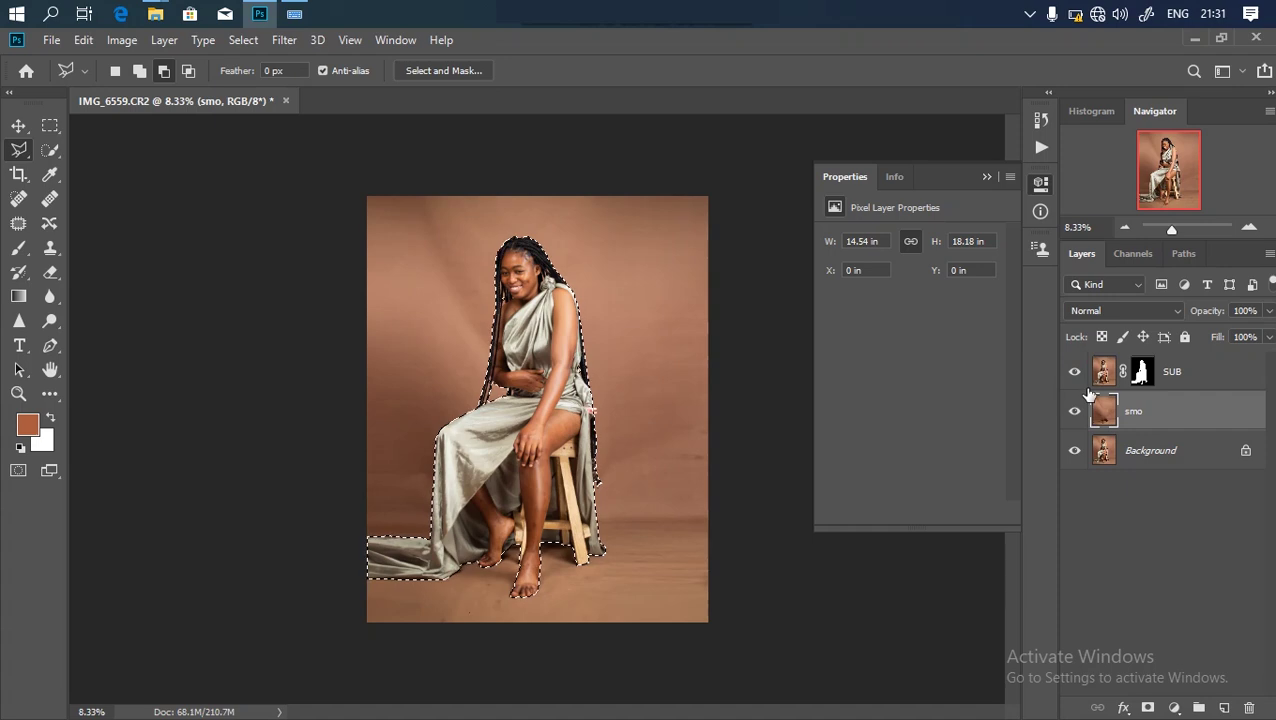
key("ctrl+d")
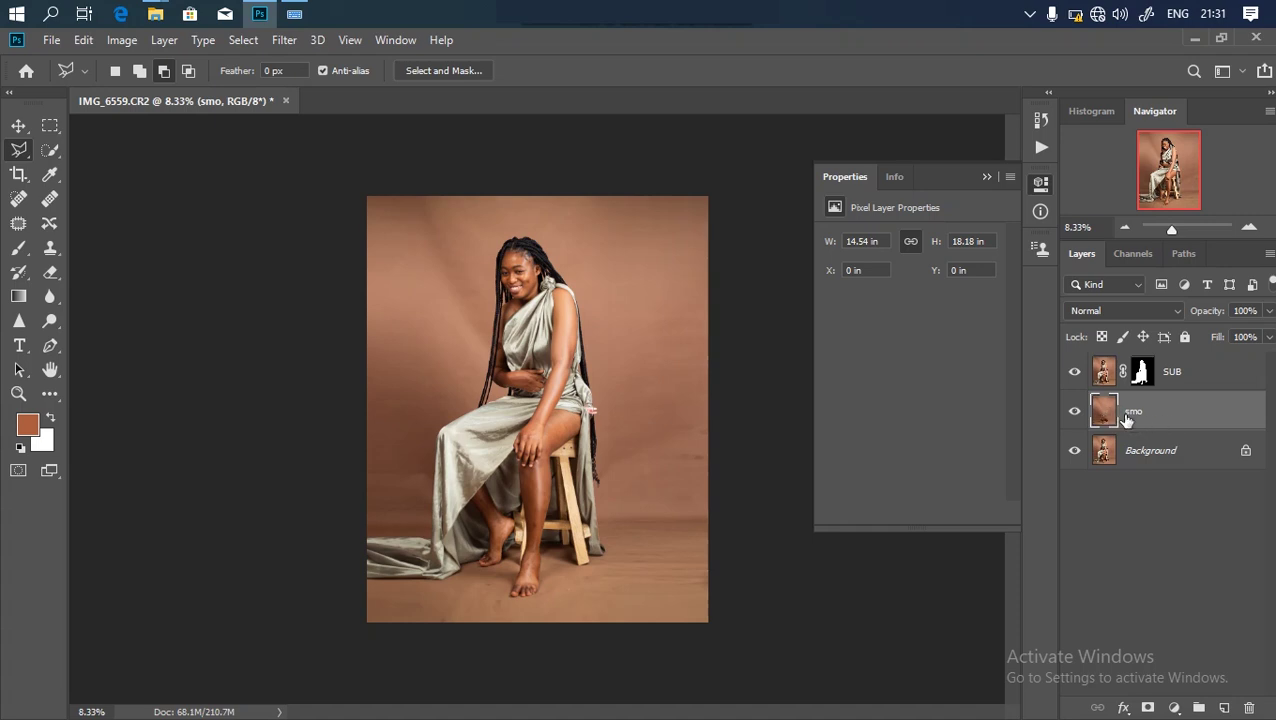
Step: Duplicate the smo layer and apply a Gaussian Blur with a 101.4 pixel radius to the copy
key("ctrl+j")
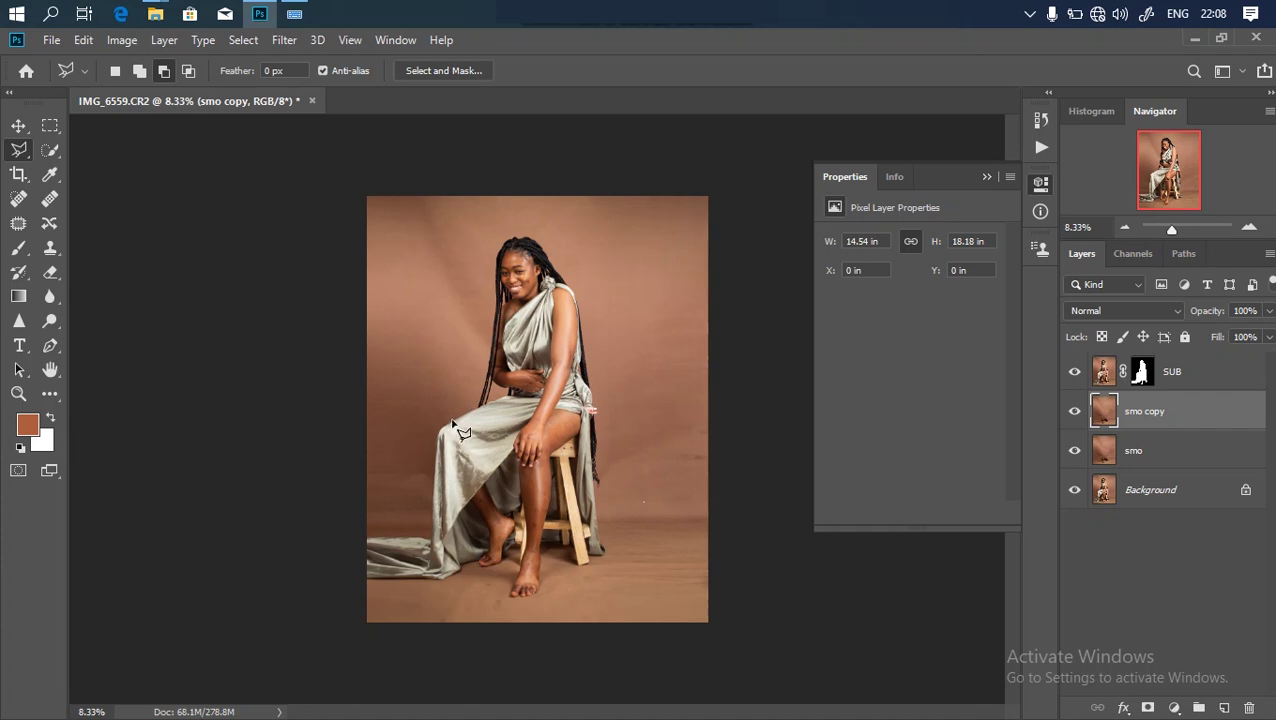
left_click(284, 40)
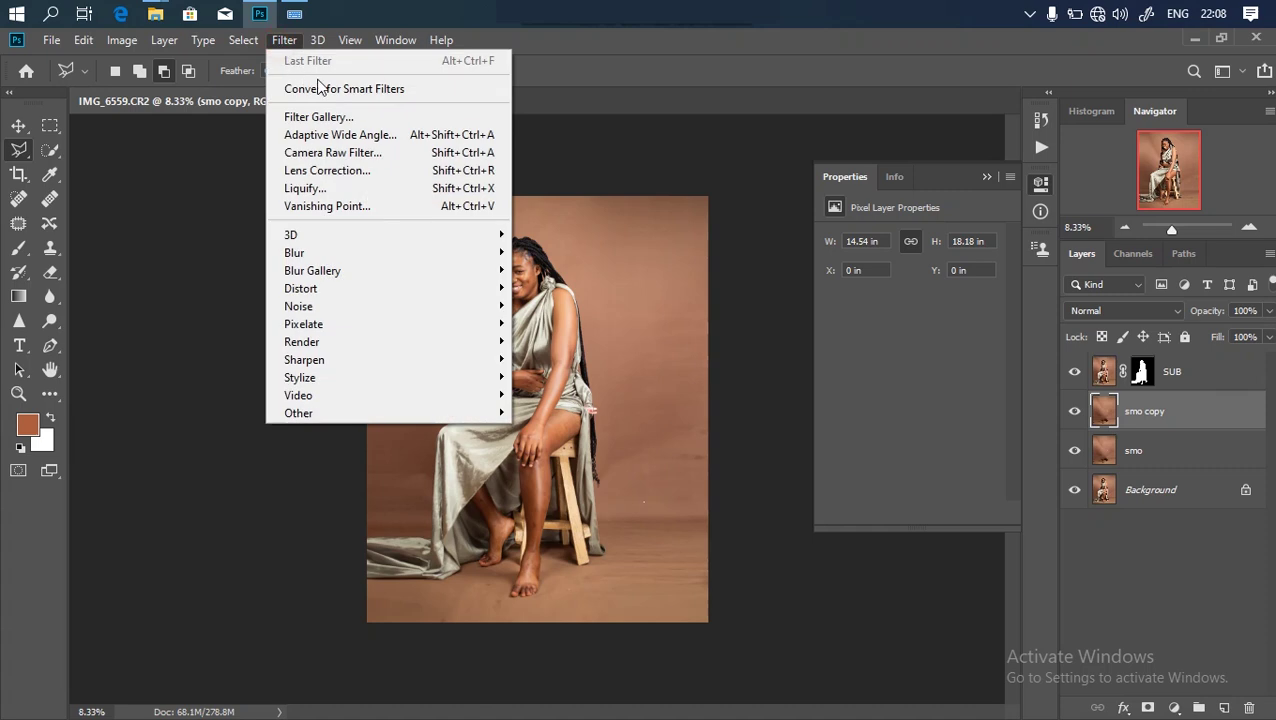
mouse_move(433, 256)
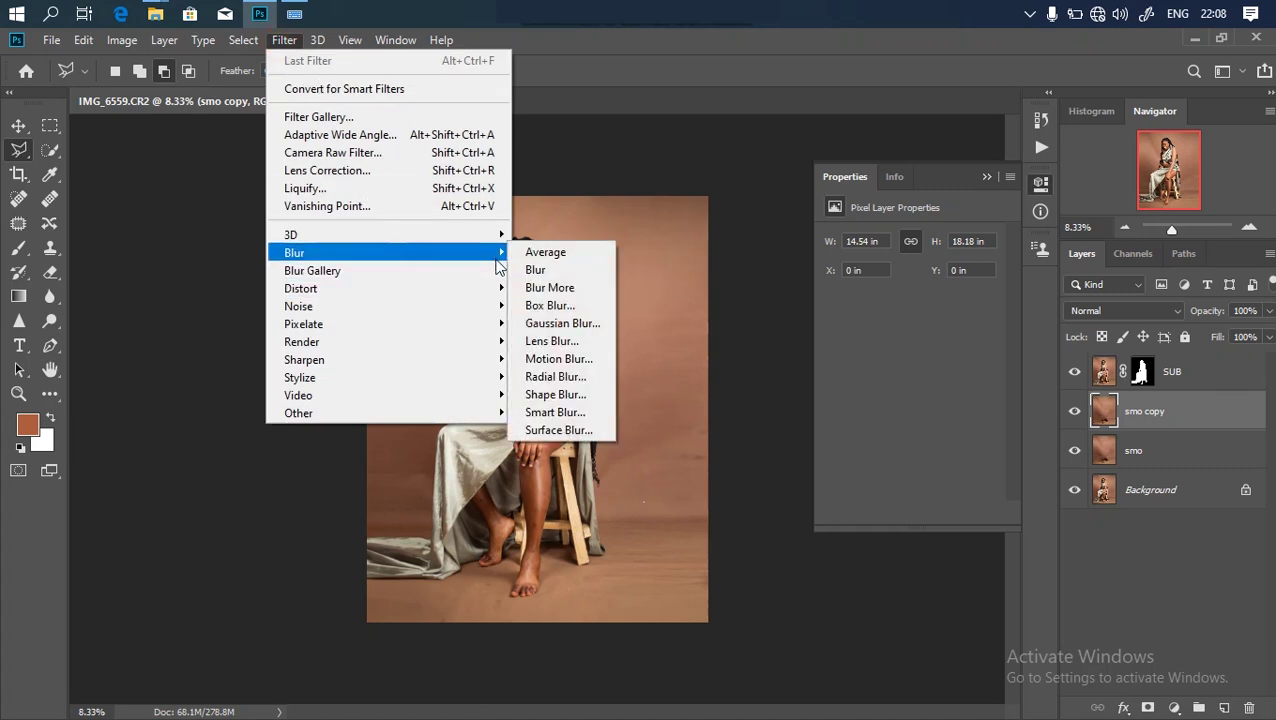
left_click(558, 323)
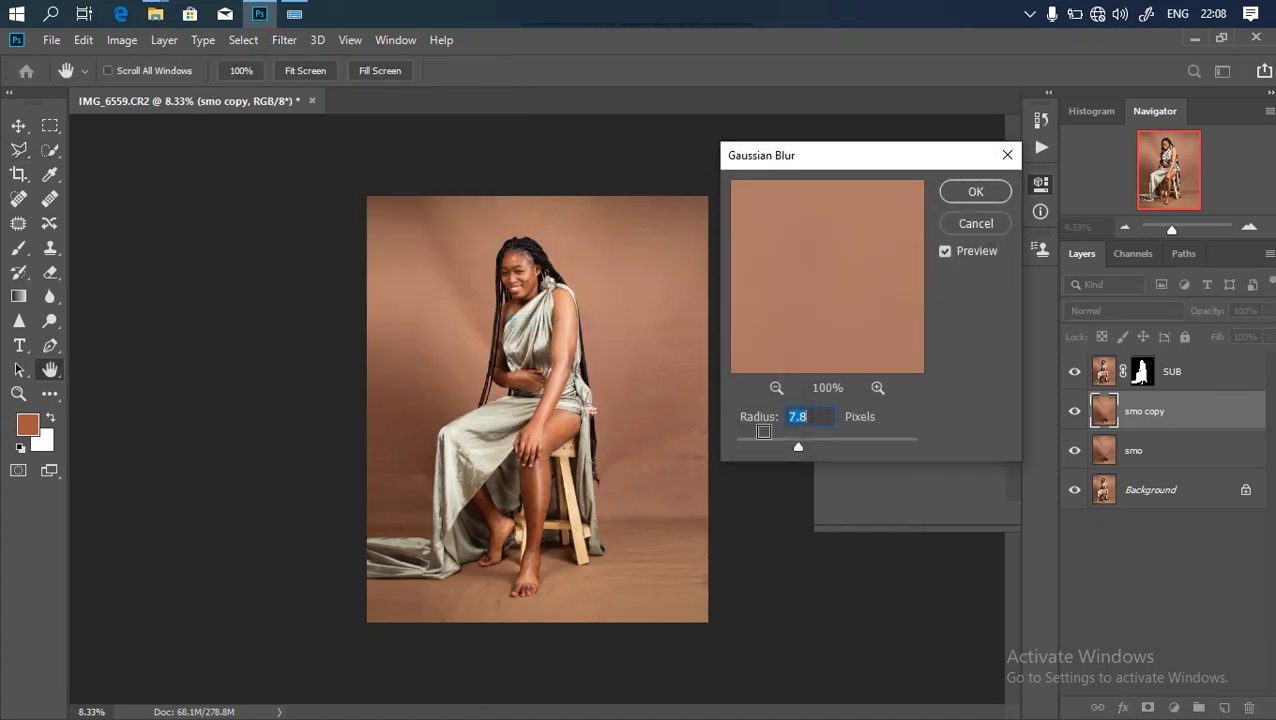
left_click_drag(833, 443, 838, 445)
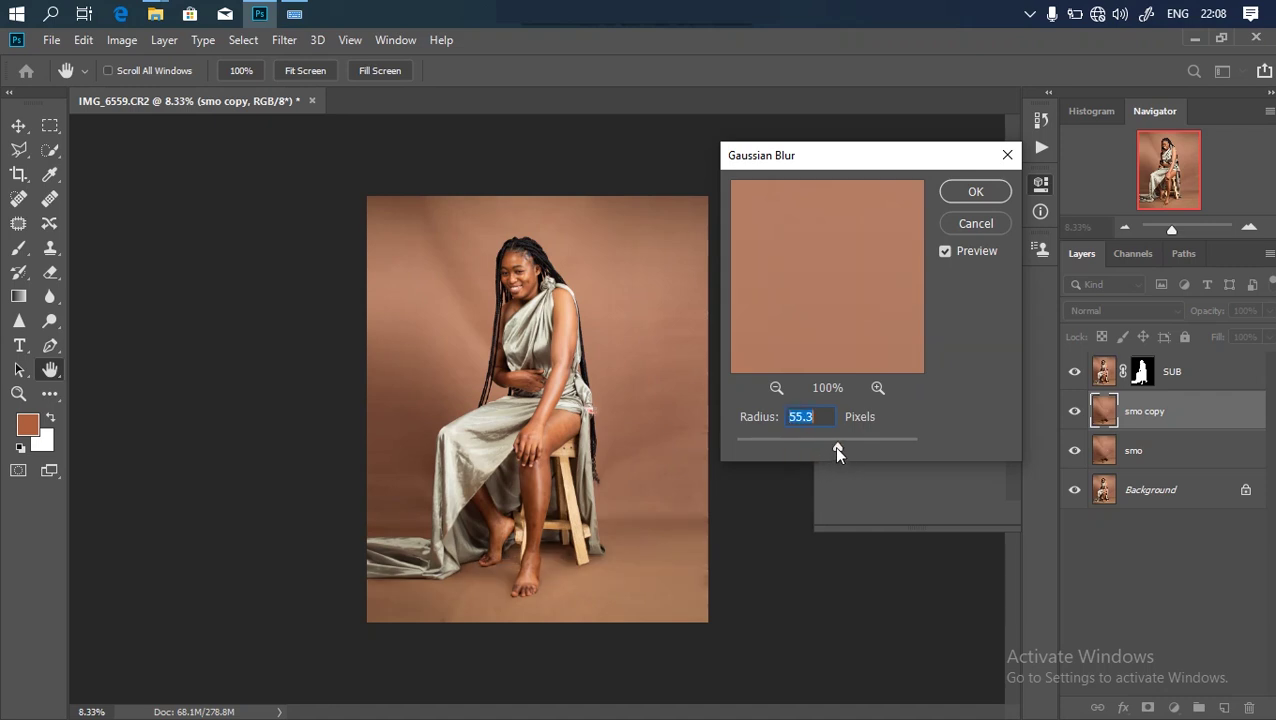
left_click_drag(835, 447, 847, 452)
left_click_drag(846, 447, 852, 449)
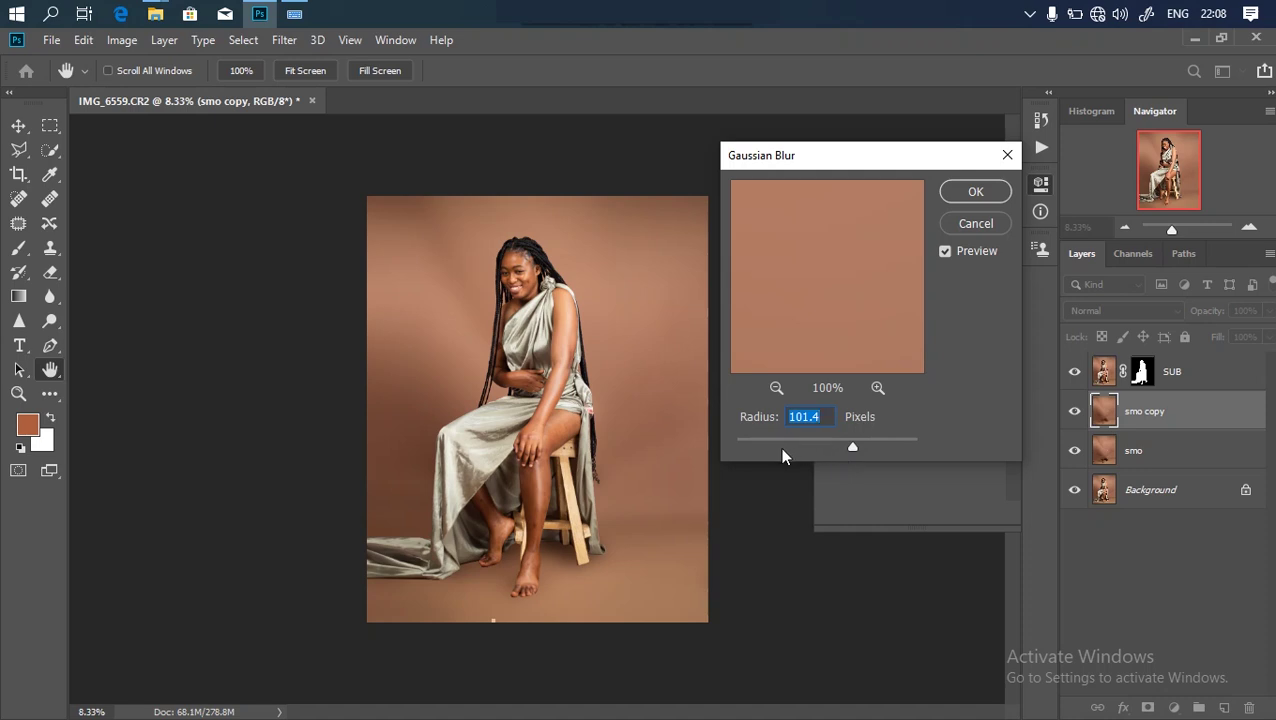
key("Return")
key("l")
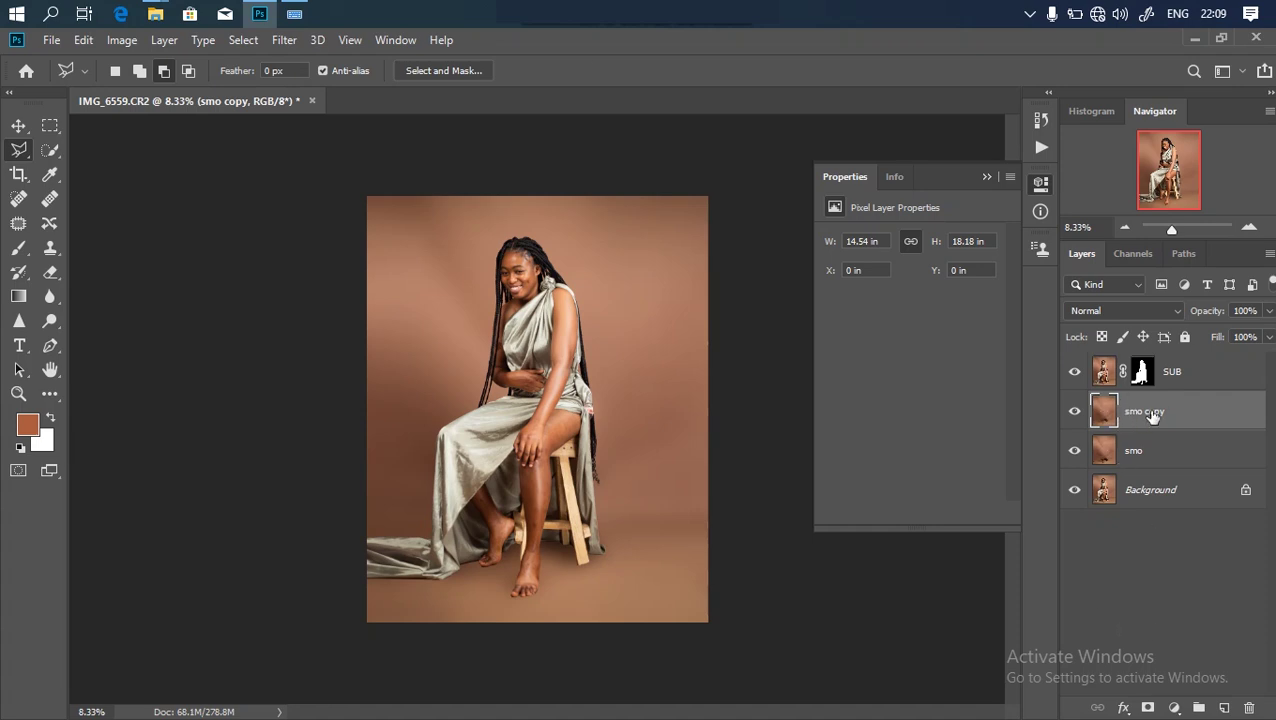
Step: Add a layer mask to smo copy and paint it black around the feet and stool base with a size 600 brush
left_click(1148, 707)
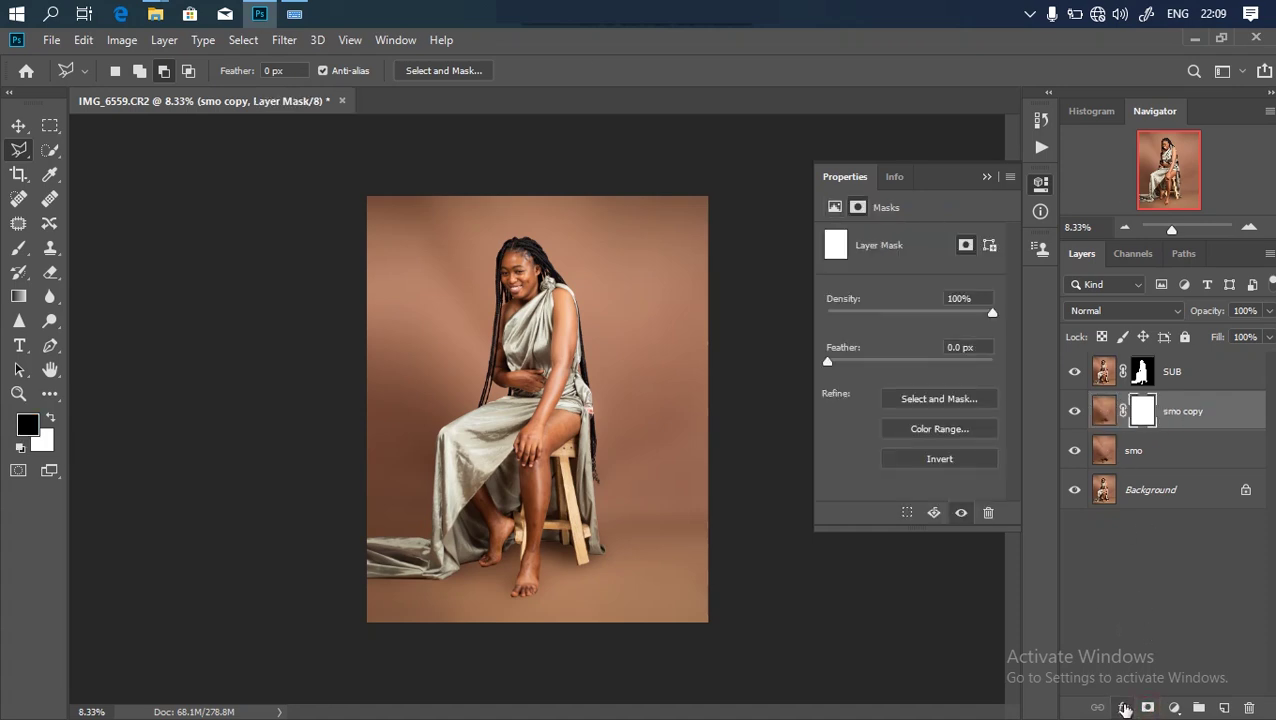
left_click(18, 248)
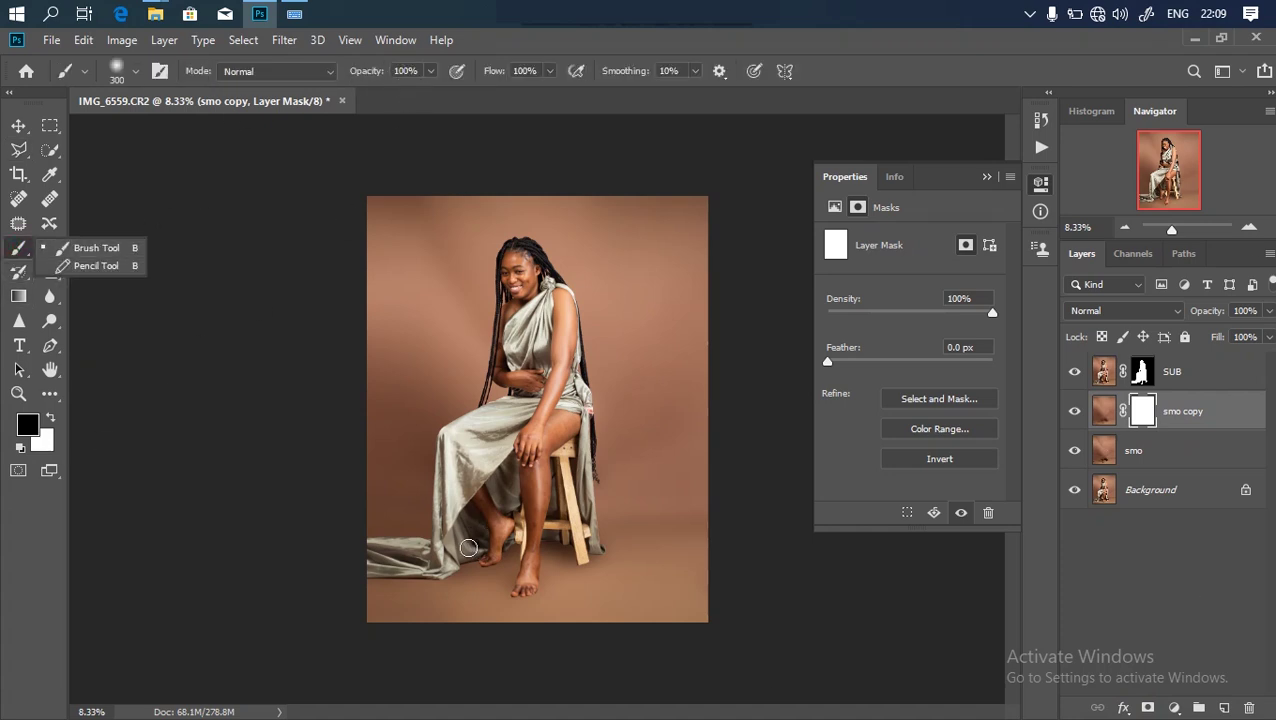
key("bracketright")
key("bracketright")
key("bracketright")
mouse_move(479, 569)
left_mouse_down()
mouse_move(552, 556)
mouse_move(548, 574)
mouse_move(440, 580)
mouse_move(487, 546)
mouse_move(579, 537)
mouse_move(590, 551)
mouse_move(482, 582)
mouse_move(402, 583)
mouse_move(412, 565)
mouse_move(522, 568)
mouse_move(507, 562)
left_mouse_up()
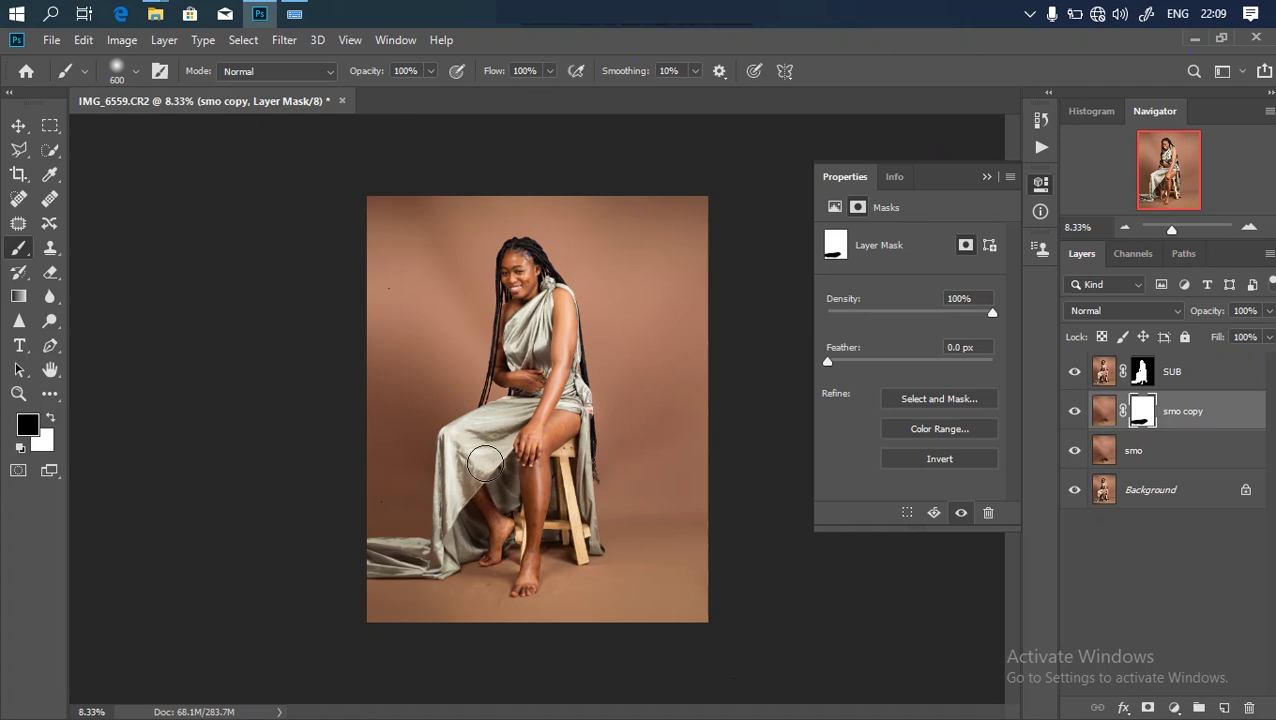
Step: Switch to File Explorer and open the reflex files folder in Pictures
left_click(155, 14)
left_click(148, 128)
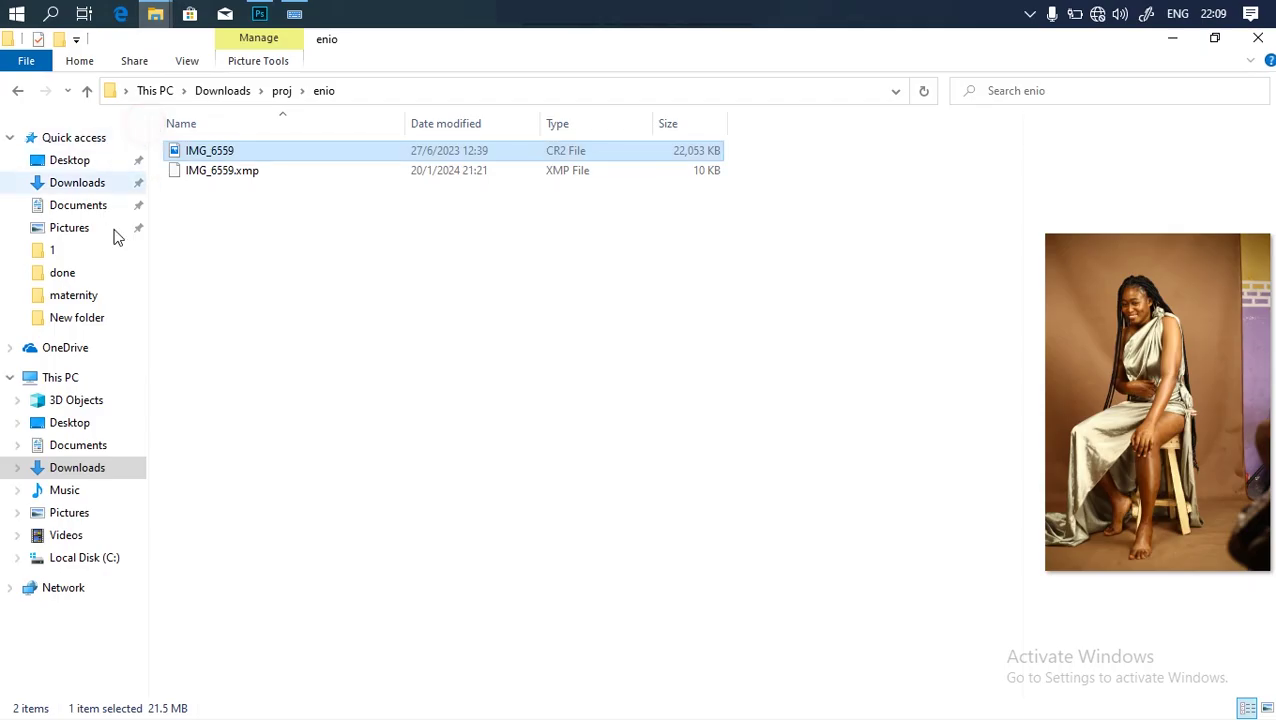
left_click(72, 514)
double_click(622, 204)
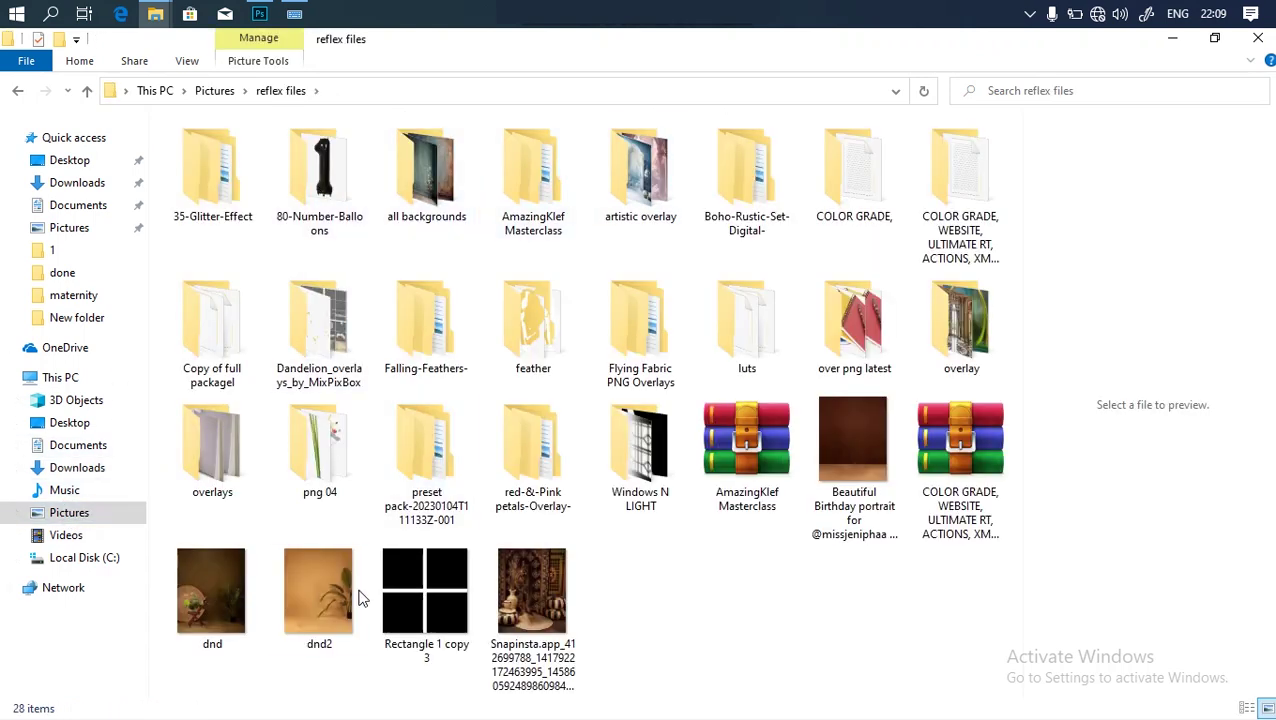
Step: Preview the patterned rug scene, dnd, dnd2 and the plain dark brown backdrop as replacement backgrounds
left_click(528, 580)
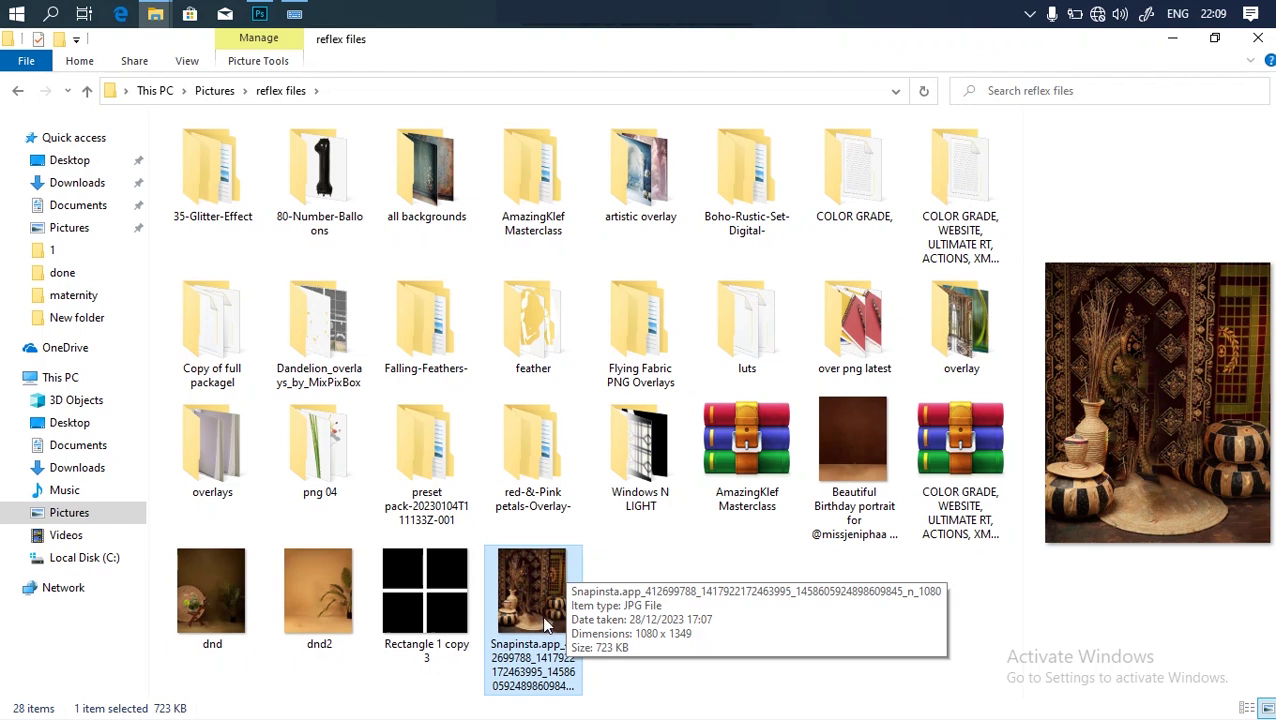
left_click(212, 595)
left_click(328, 607)
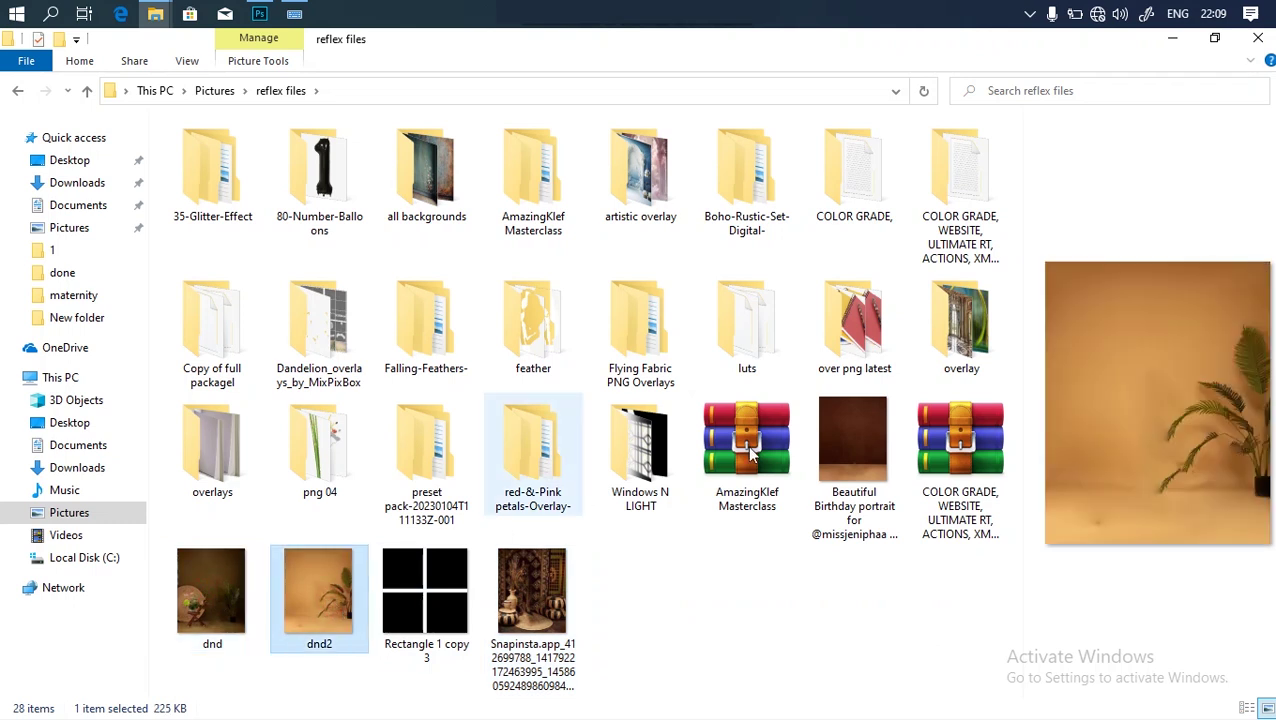
left_click(850, 455)
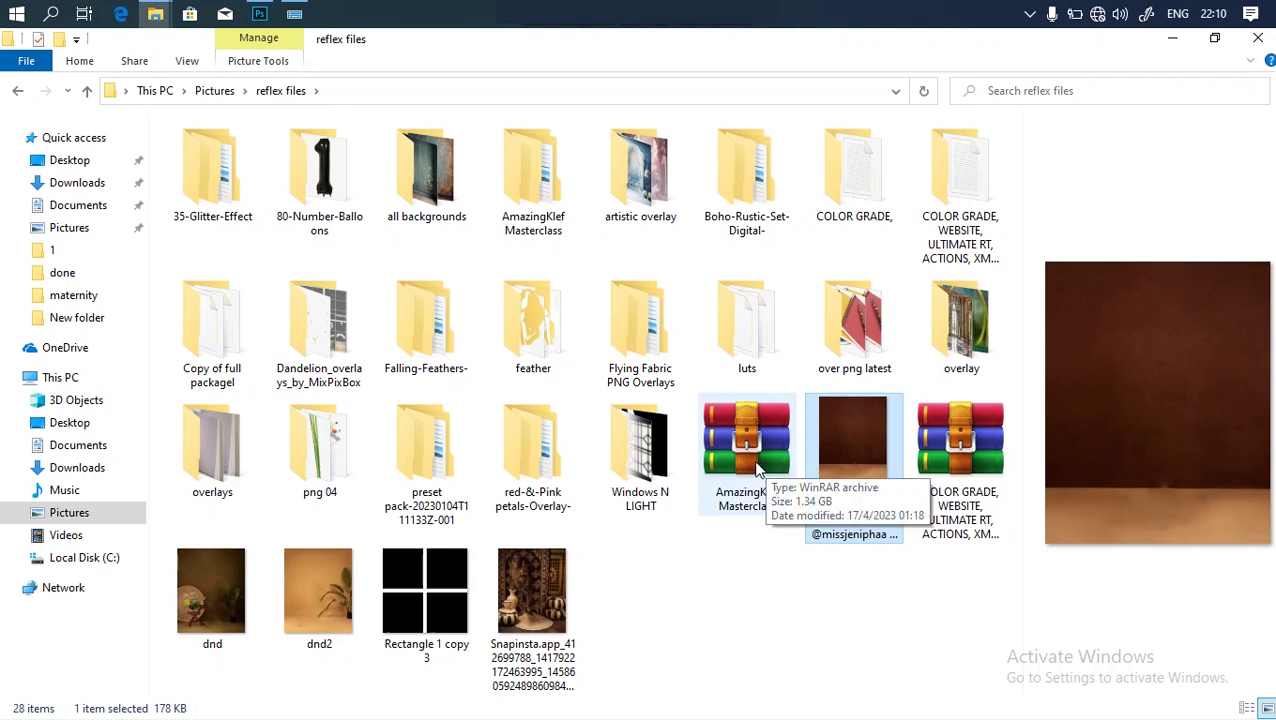
Step: Place the Snapinsta patterned rug image into the Photoshop document between SUB and smo copy, covering the full canvas
left_click(505, 575)
left_click_drag(476, 549, 500, 365)
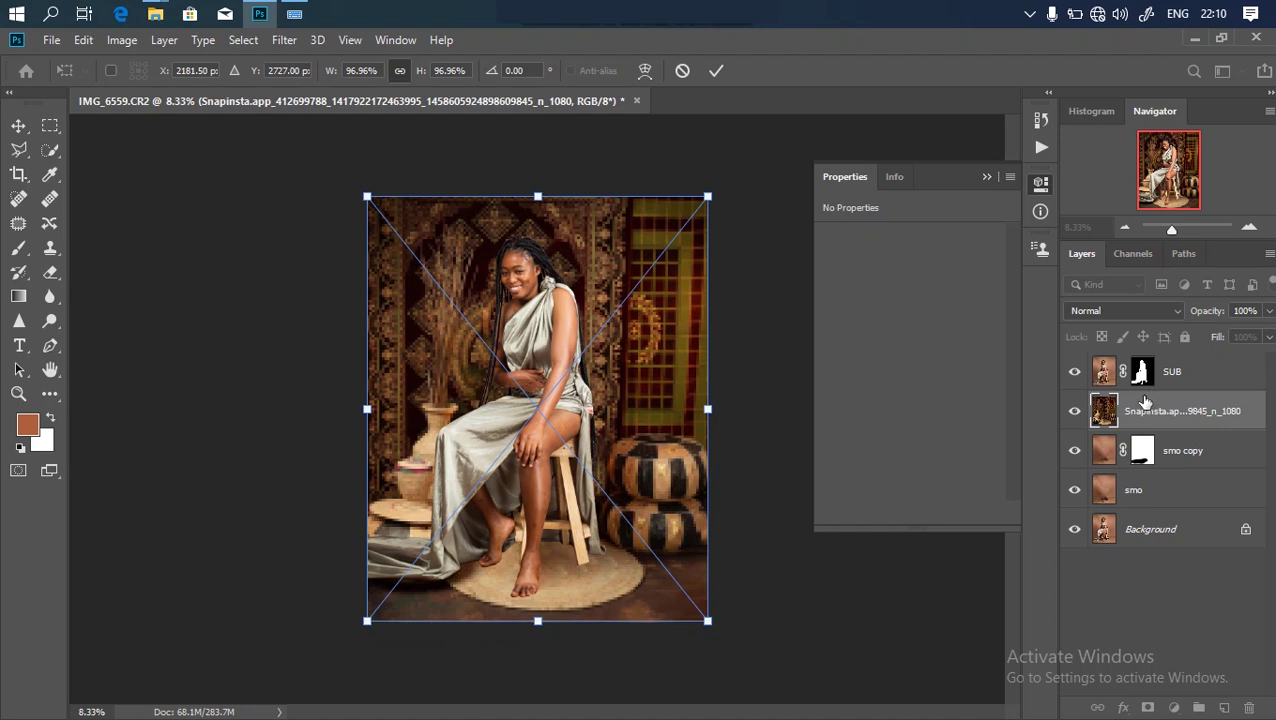
key("b")
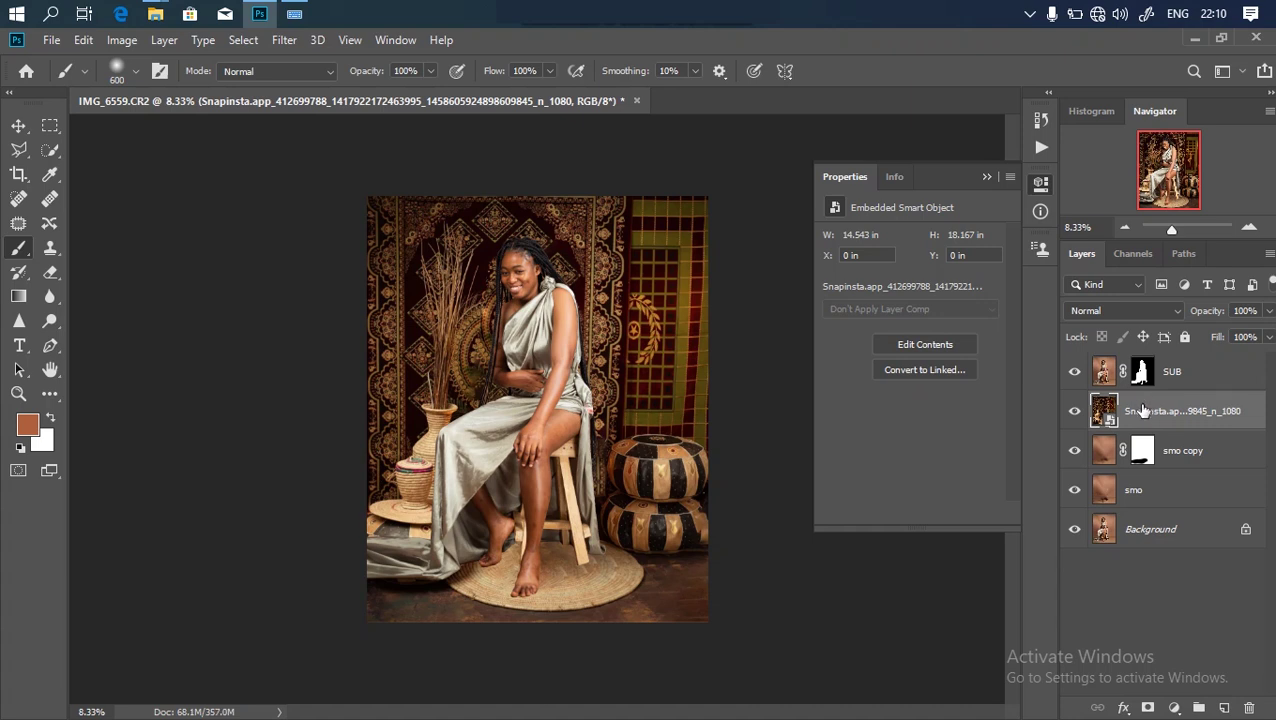
Step: Enlarge the placed patterned rug image to 100.94% so it extends past the canvas top, and set its blend mode to Soft Light
key("ctrl+t")
key("ctrl+minus")
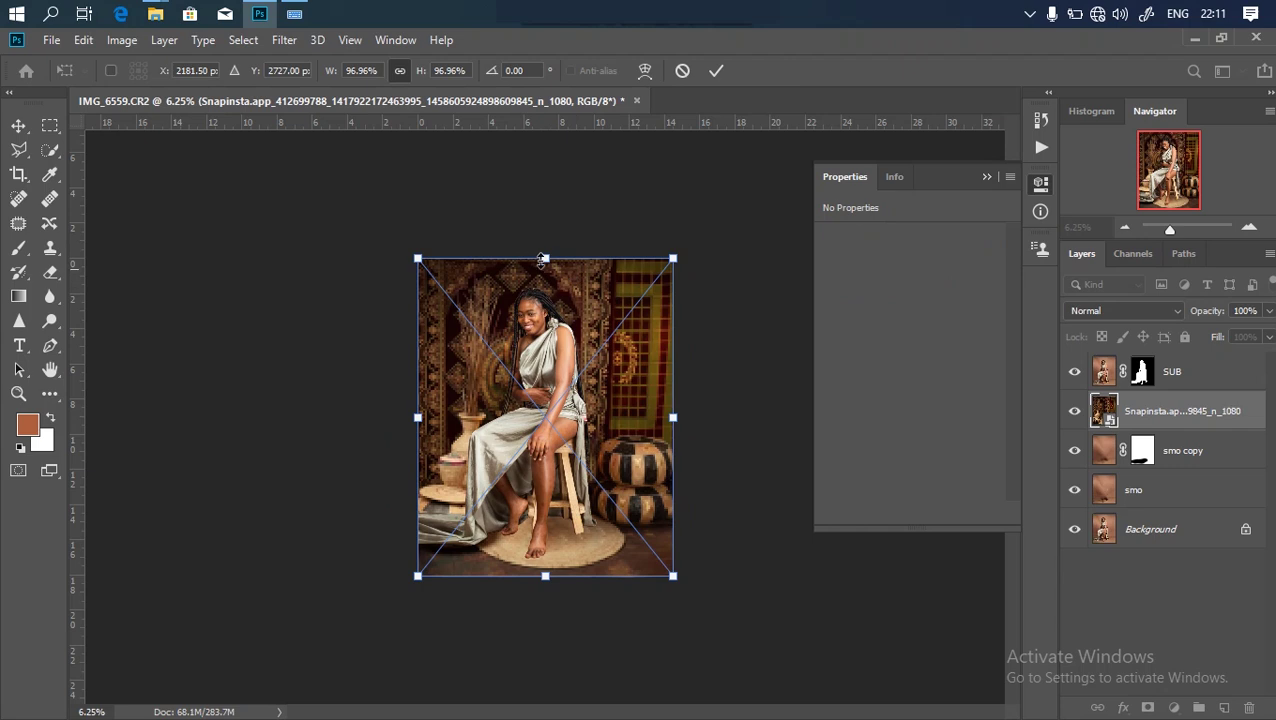
left_click_drag(545, 256, 553, 243)
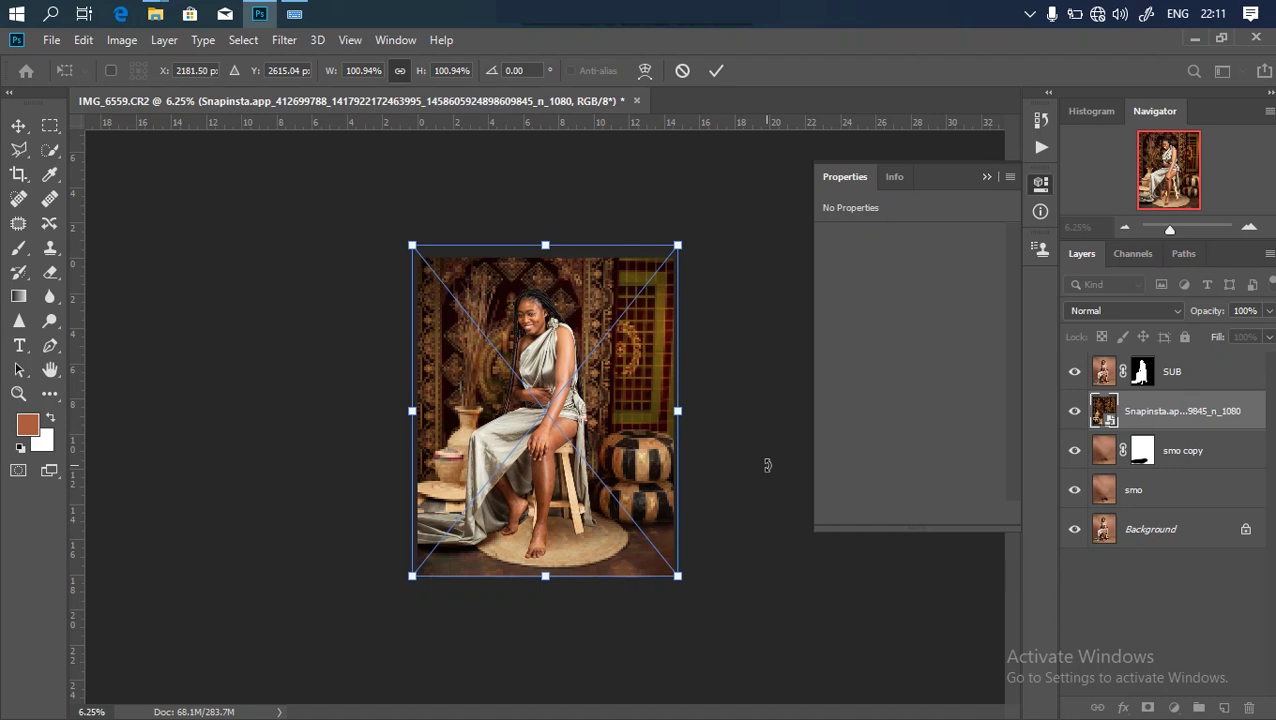
key("Return")
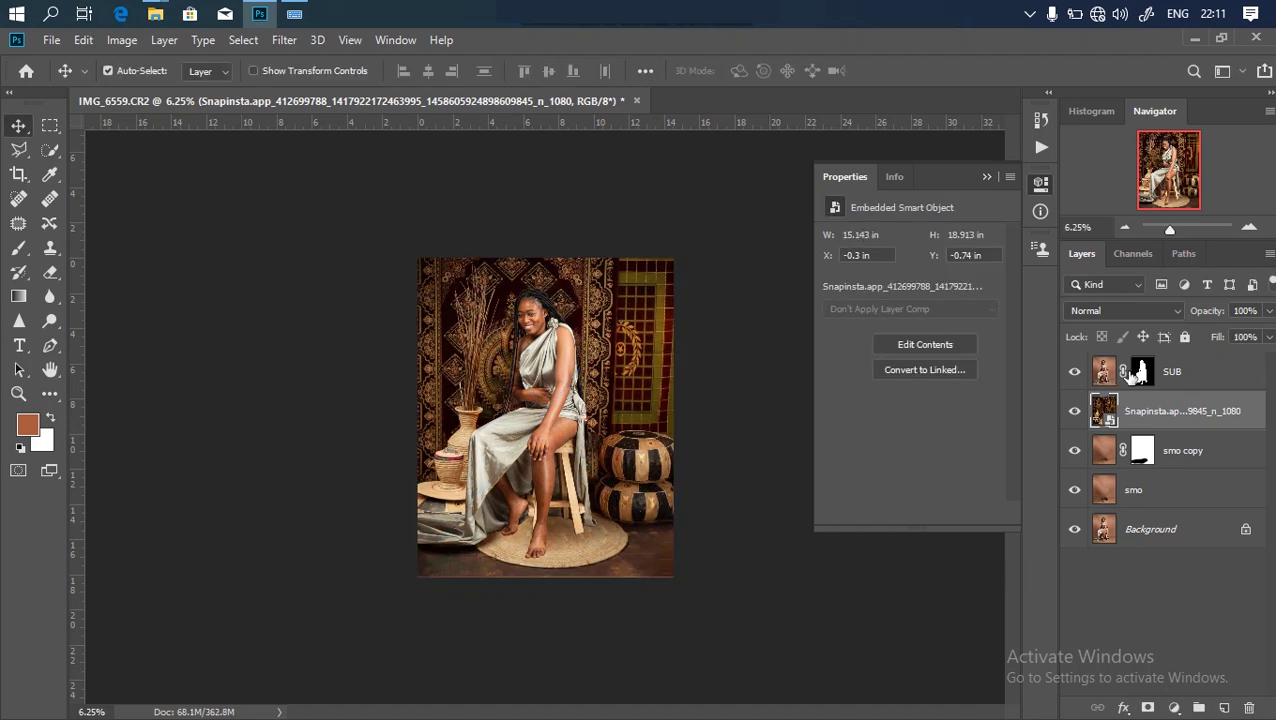
left_click(1114, 310)
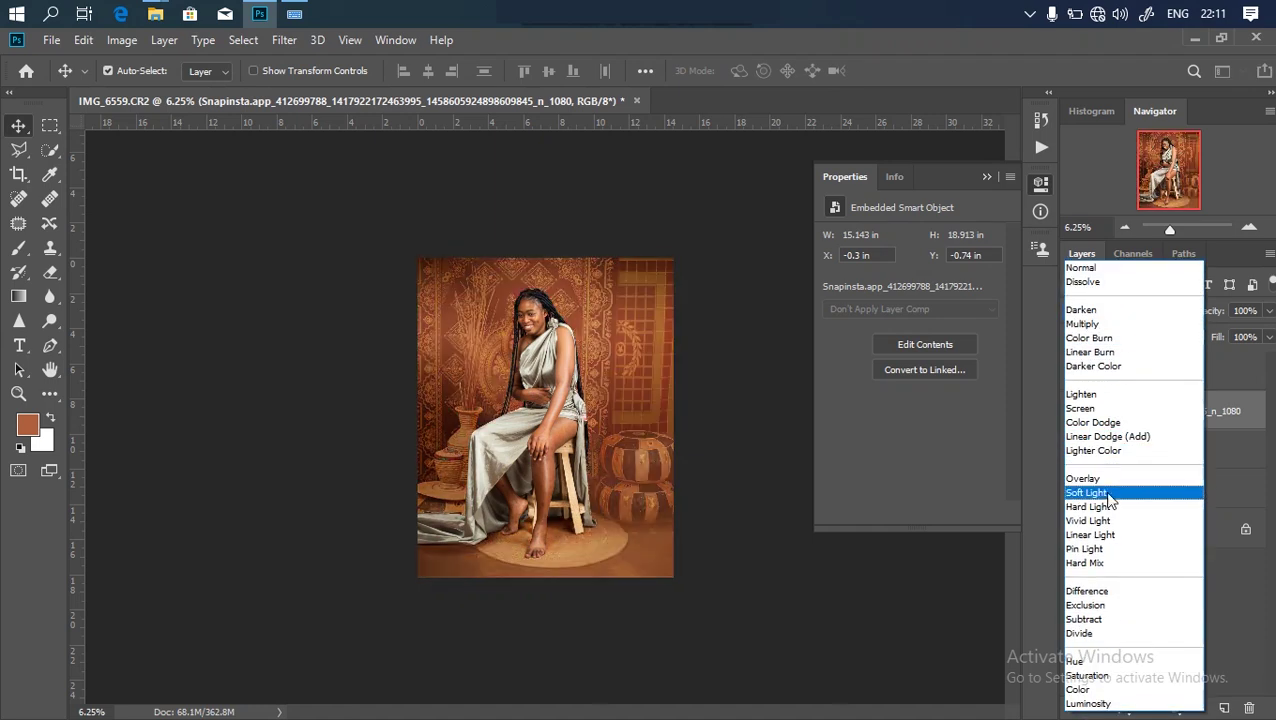
left_click(1113, 494)
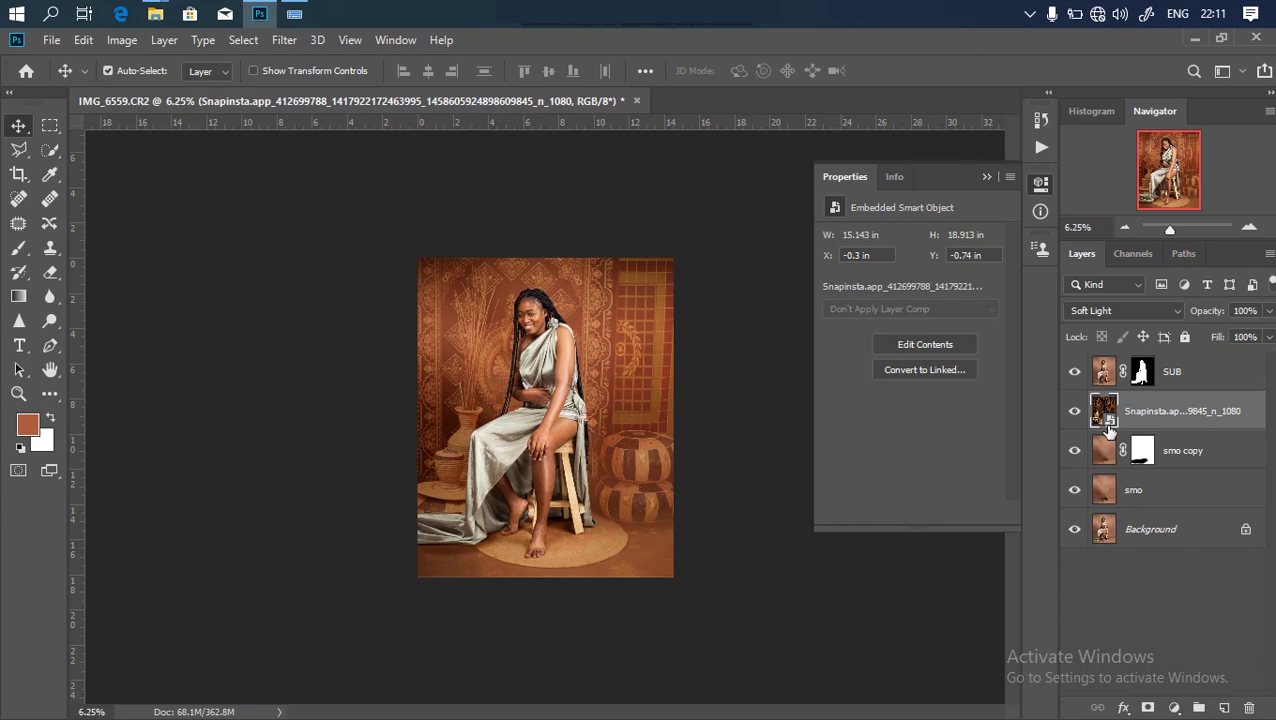
Step: Add a Hue/Saturation adjustment above the rug image with Hue +8 and Lightness -18
left_click(1174, 707)
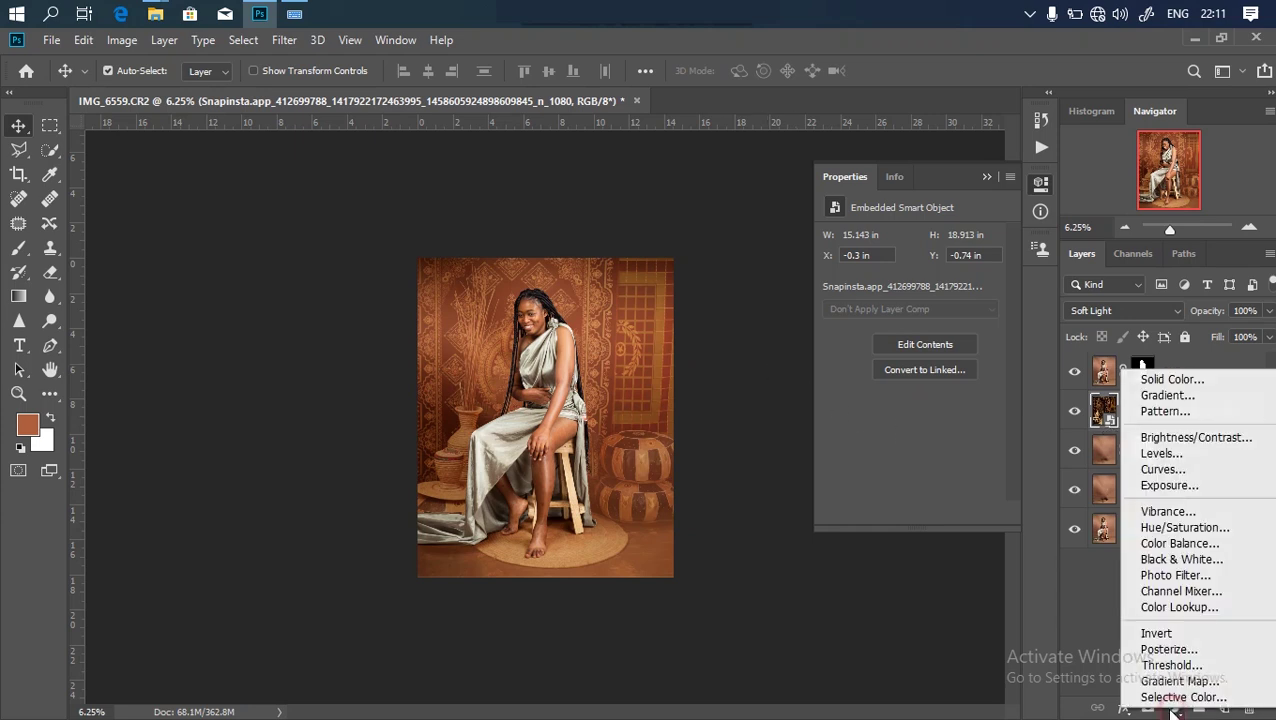
left_click(1157, 530)
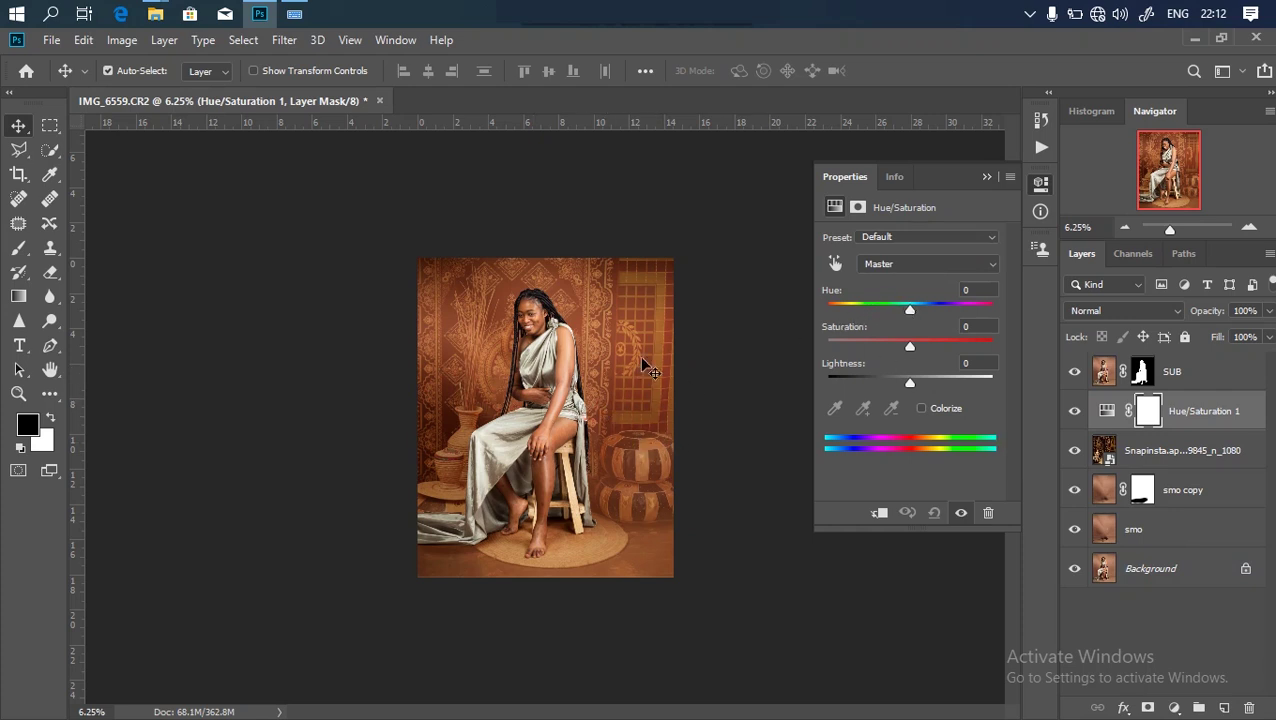
left_click_drag(907, 306, 917, 308)
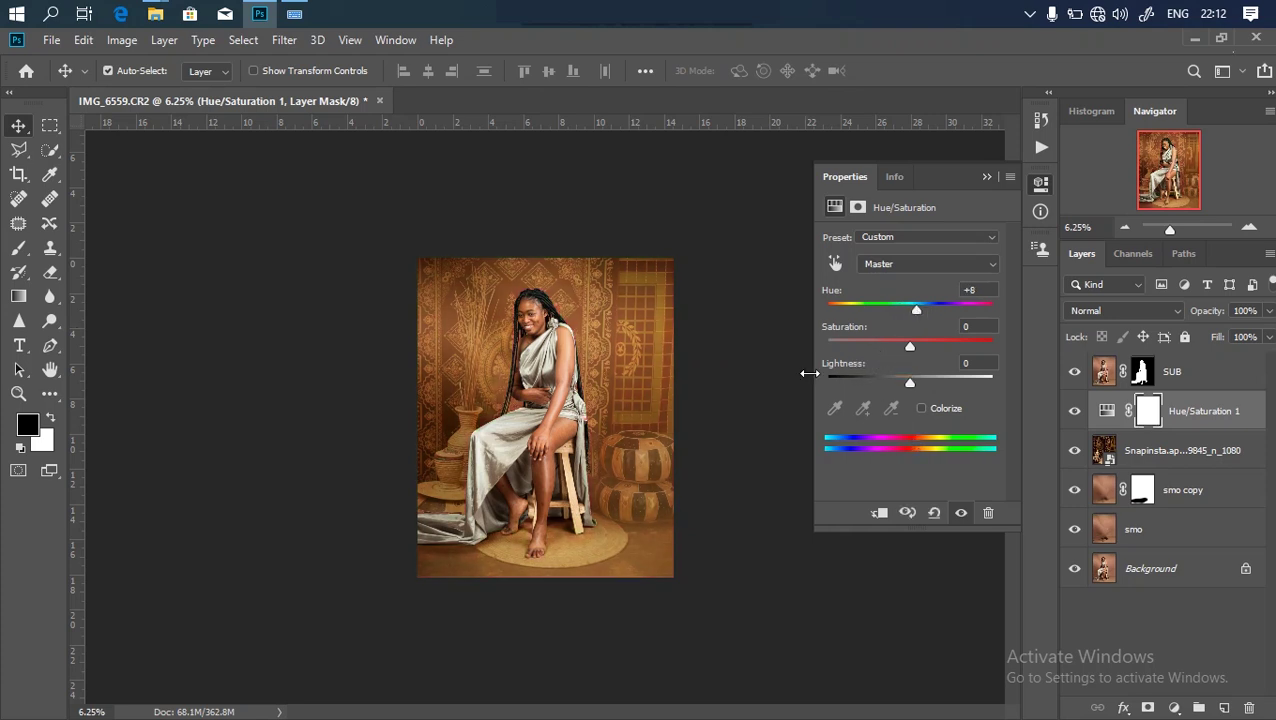
left_click_drag(900, 384, 895, 378)
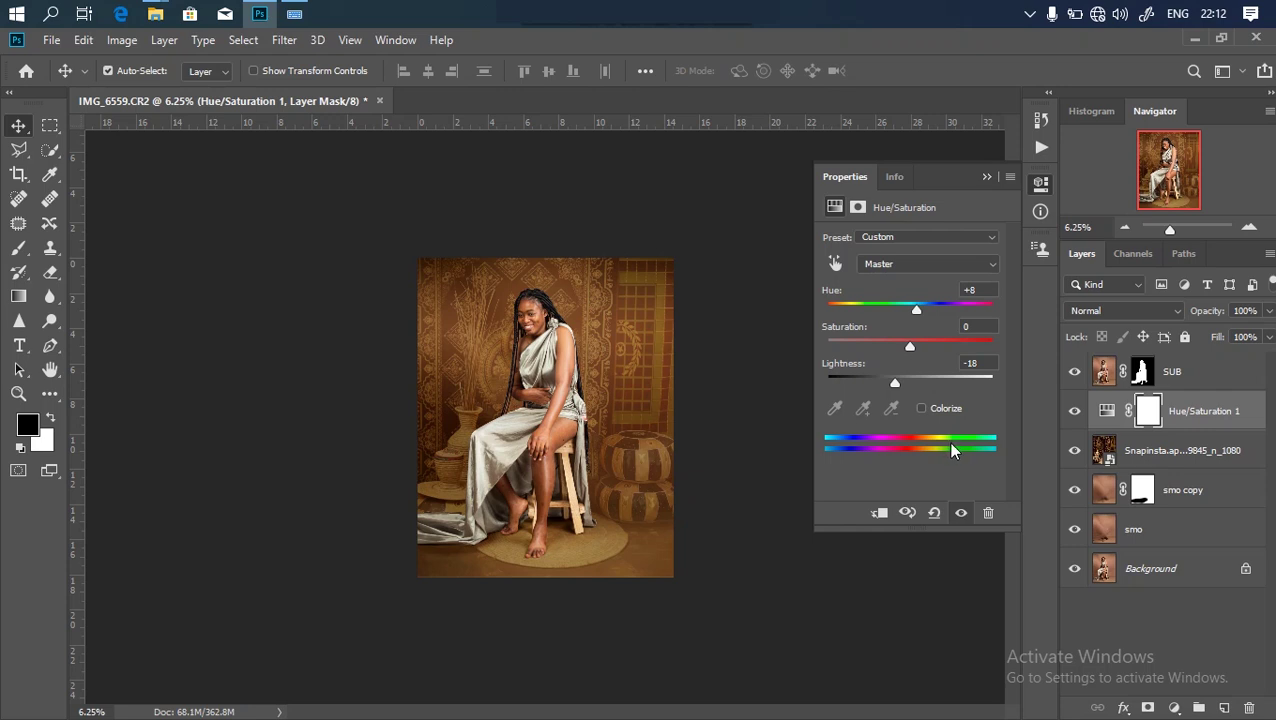
Step: Add a Color Lookup adjustment below SUB using the Adoras - Standard.3dl 3DLUT file
left_click(1173, 707)
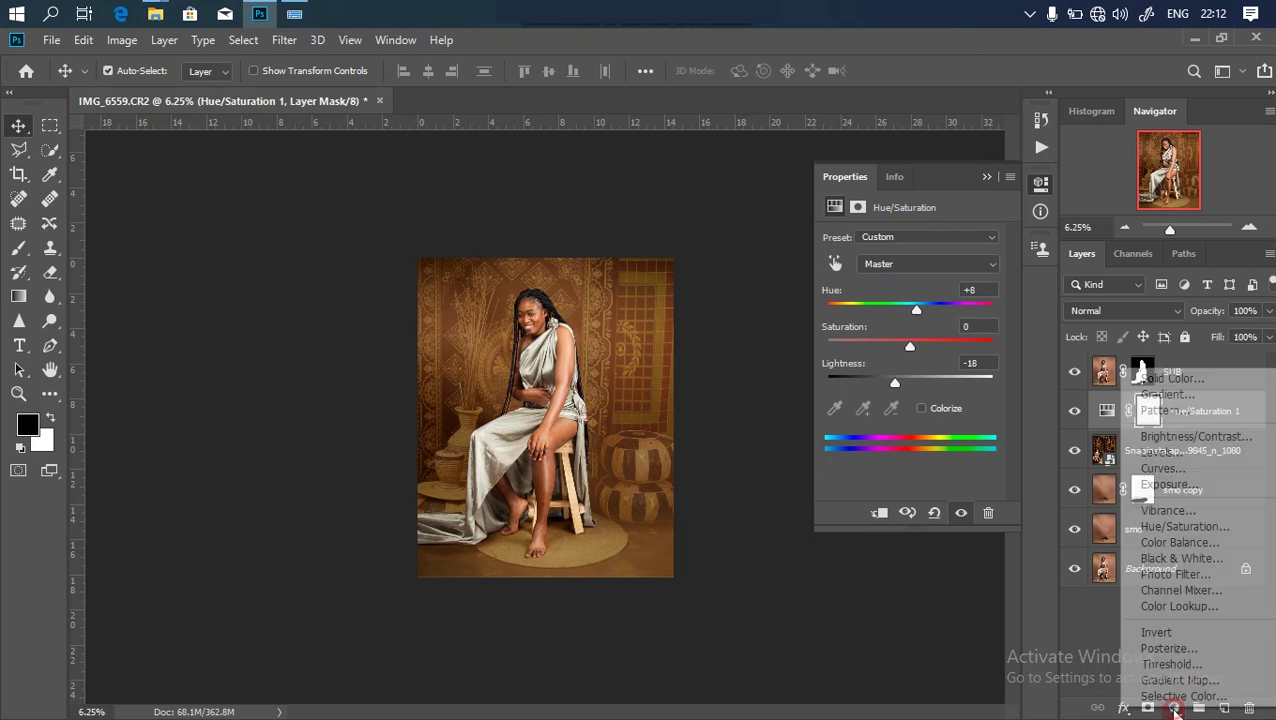
left_click(1168, 607)
left_click(947, 241)
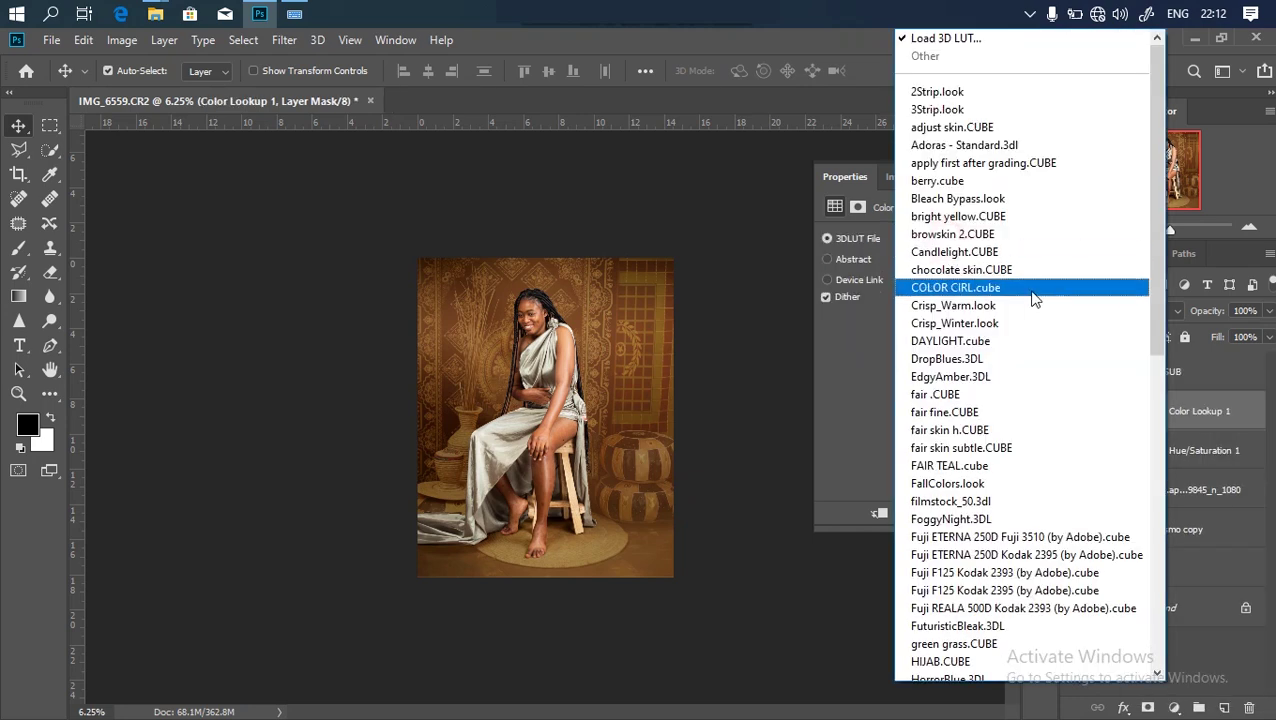
left_click(990, 140)
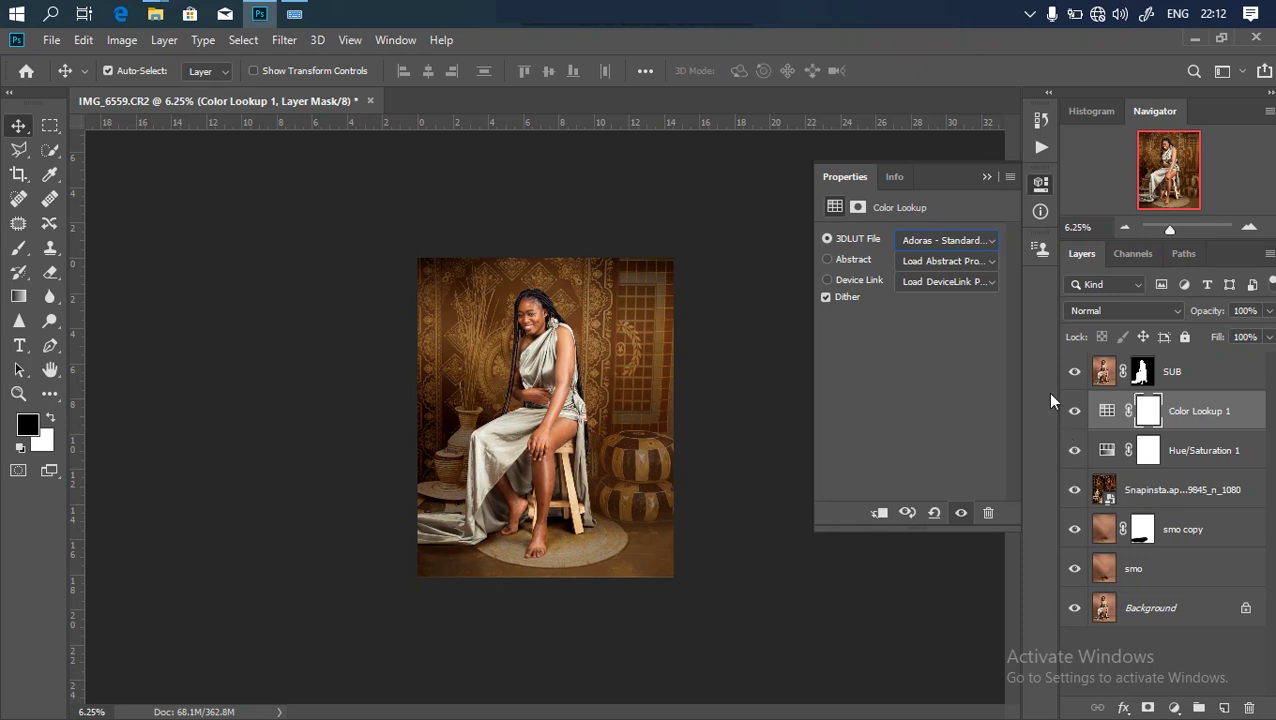
Step: Group all layers from smo up to SUB and compare the grouped edit with the original Background
left_click(1176, 582)
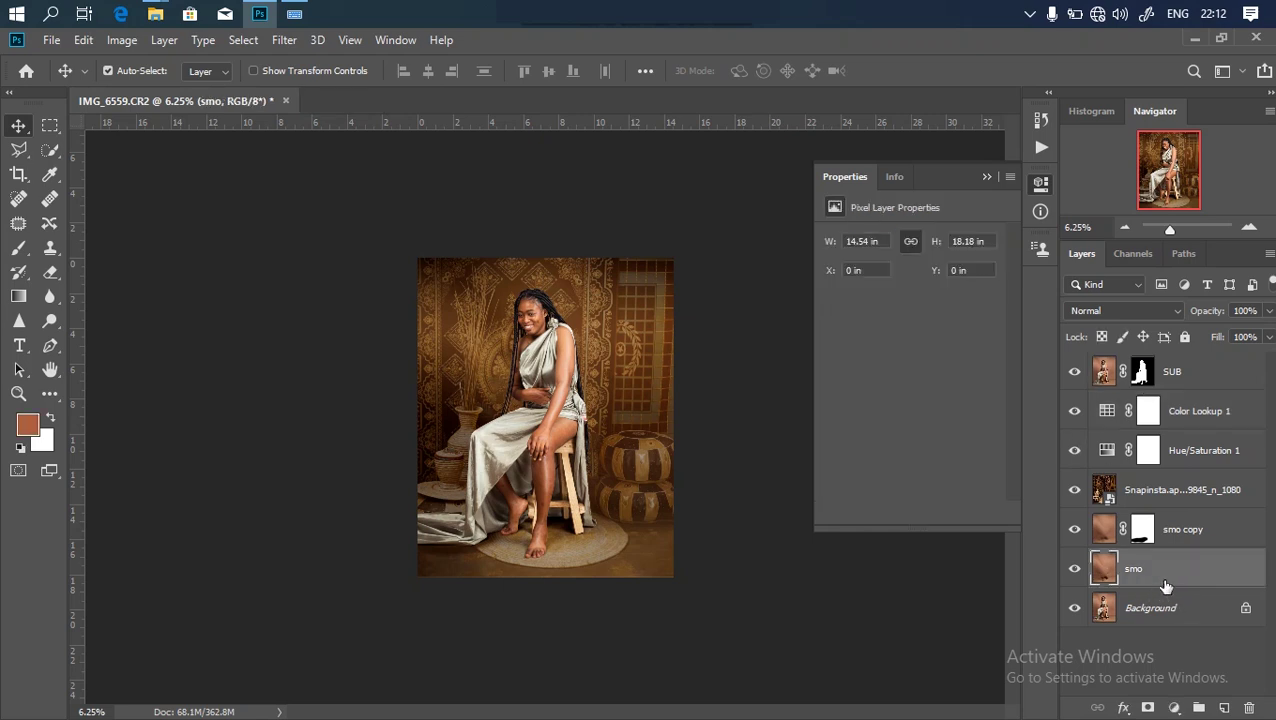
left_click(1186, 374, "shift")
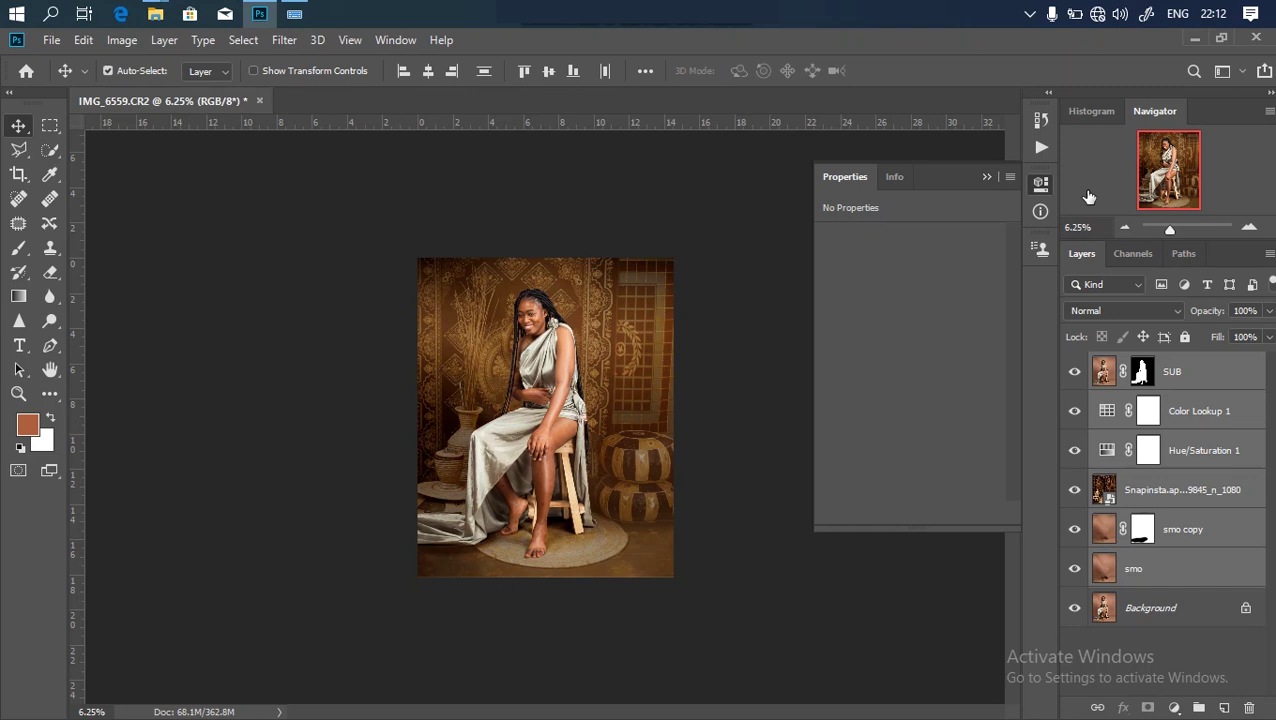
key("ctrl+g")
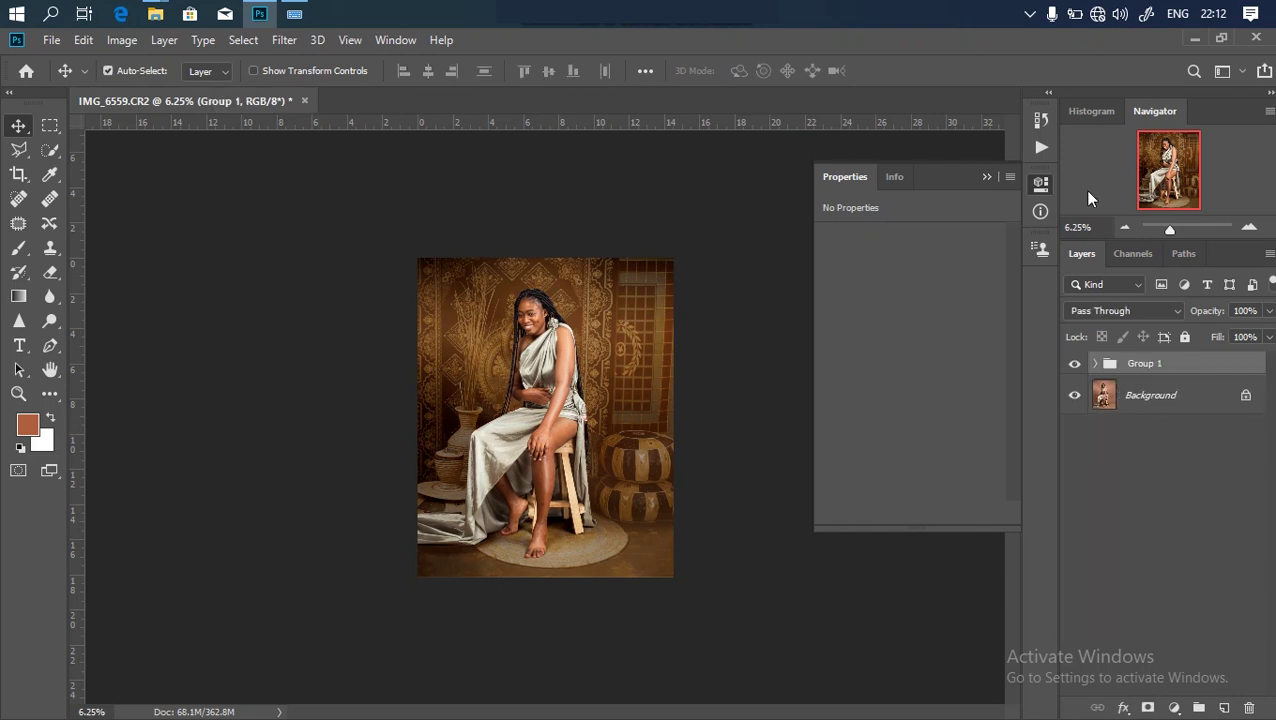
left_click(1074, 364)
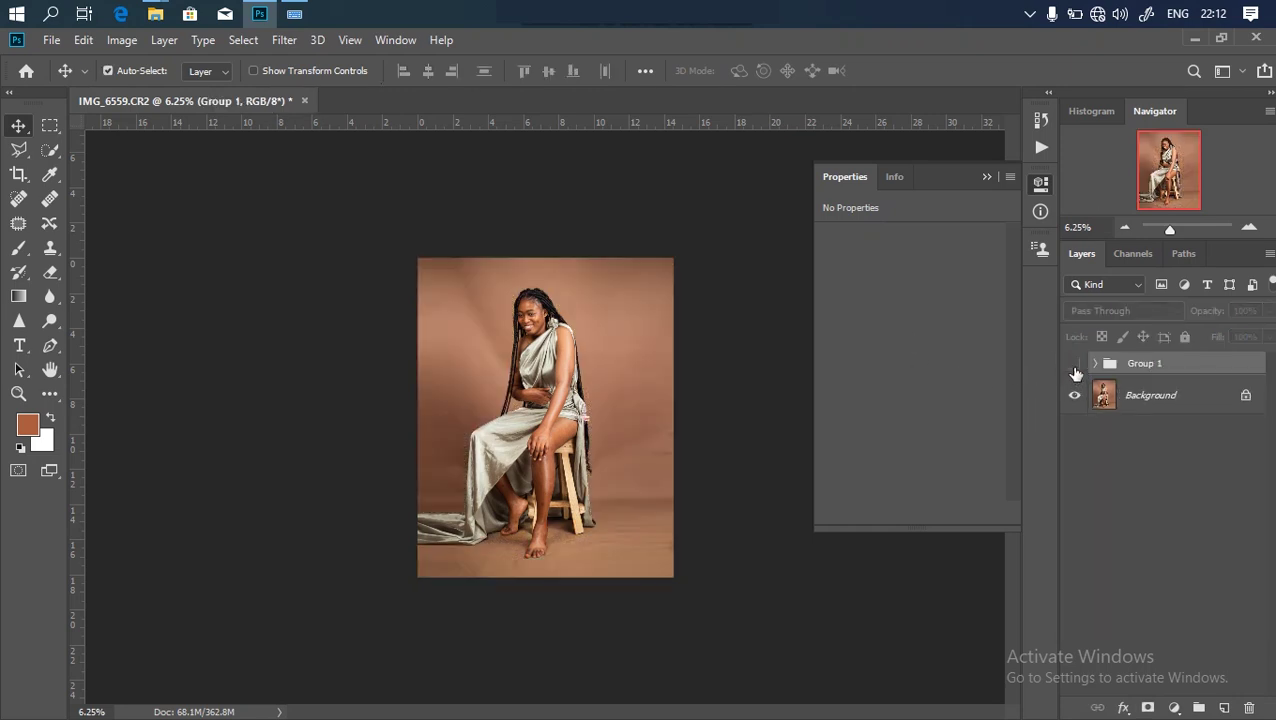
left_click(1074, 364)
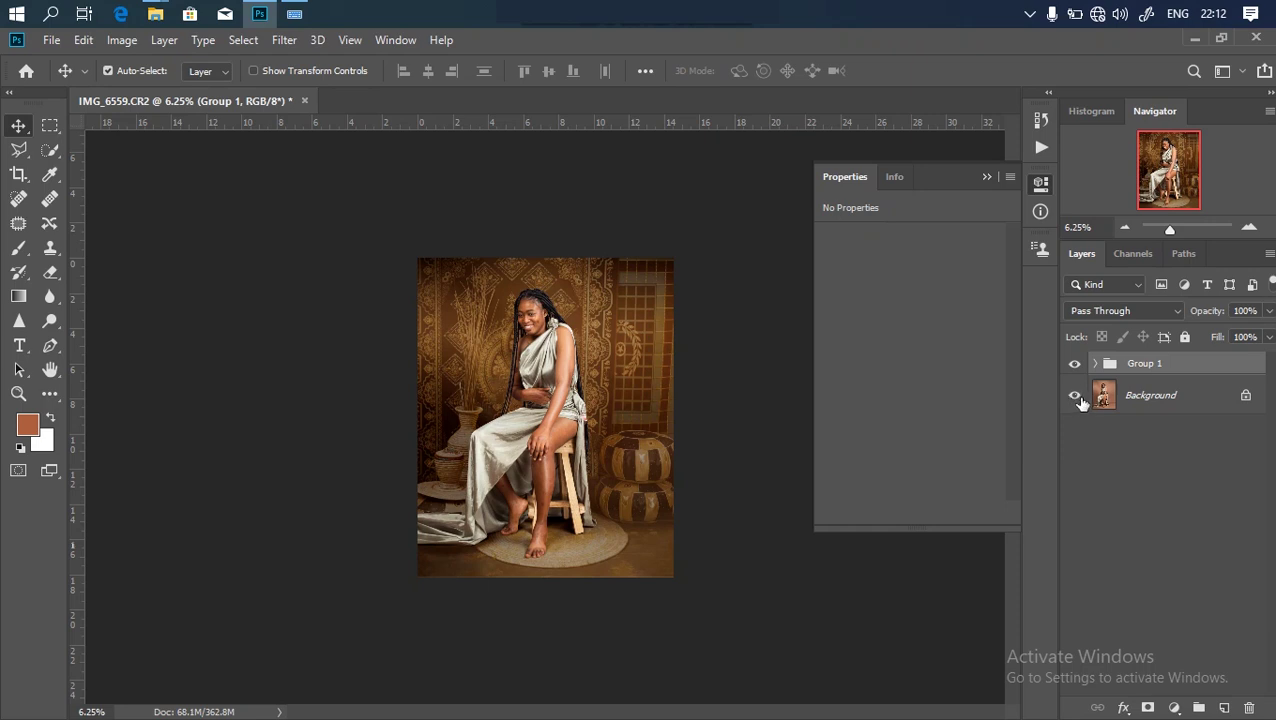
Step: Expand Group 1 and add a new empty layer directly above SUB
left_click(1095, 364)
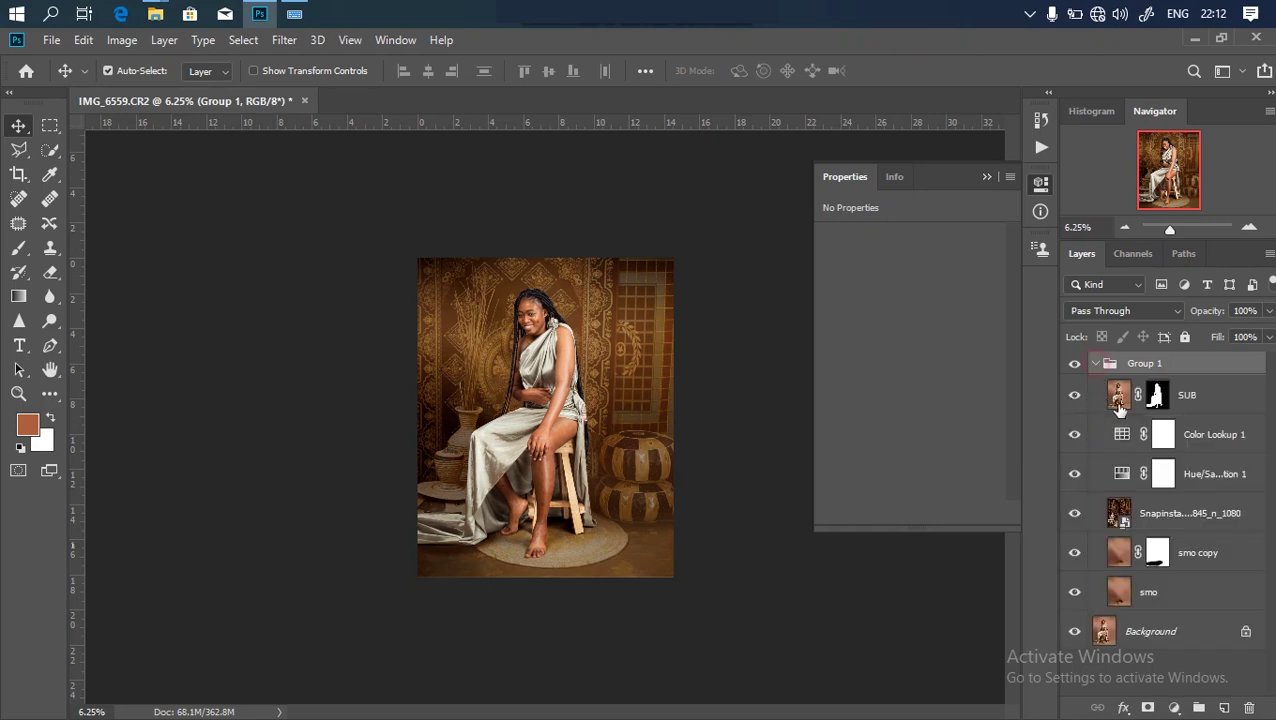
left_click(1195, 408)
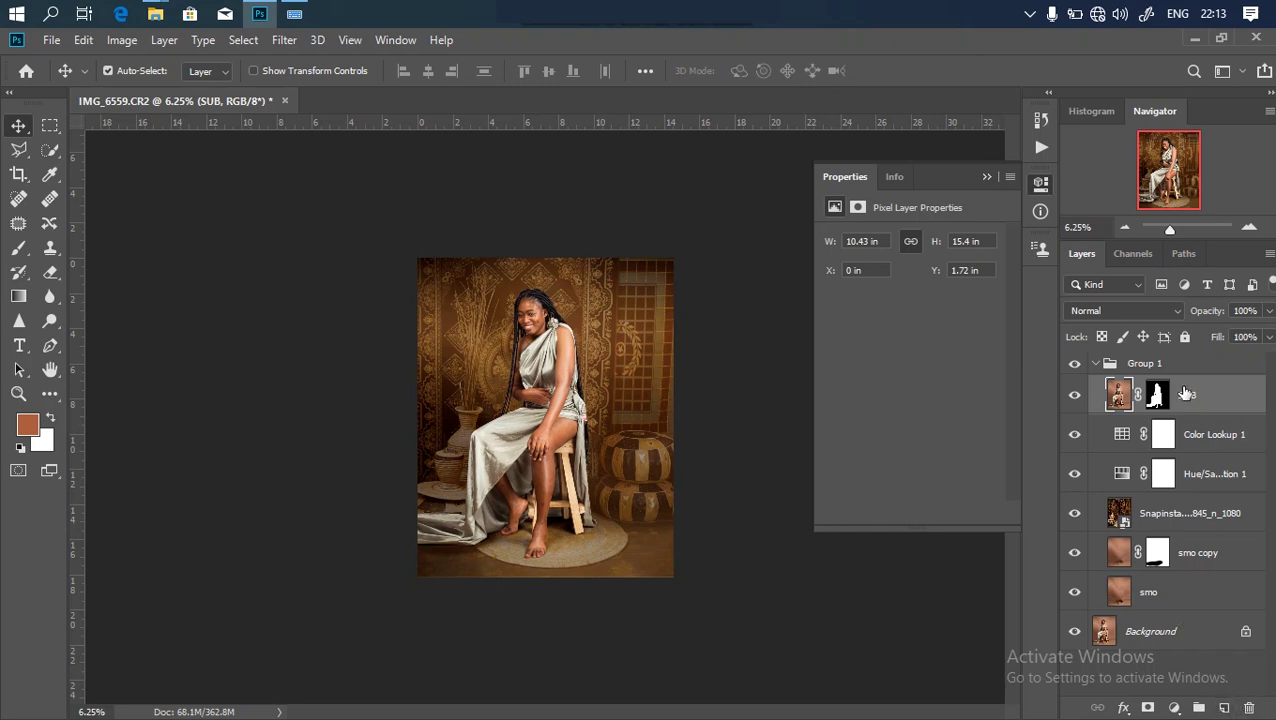
left_click(1223, 707)
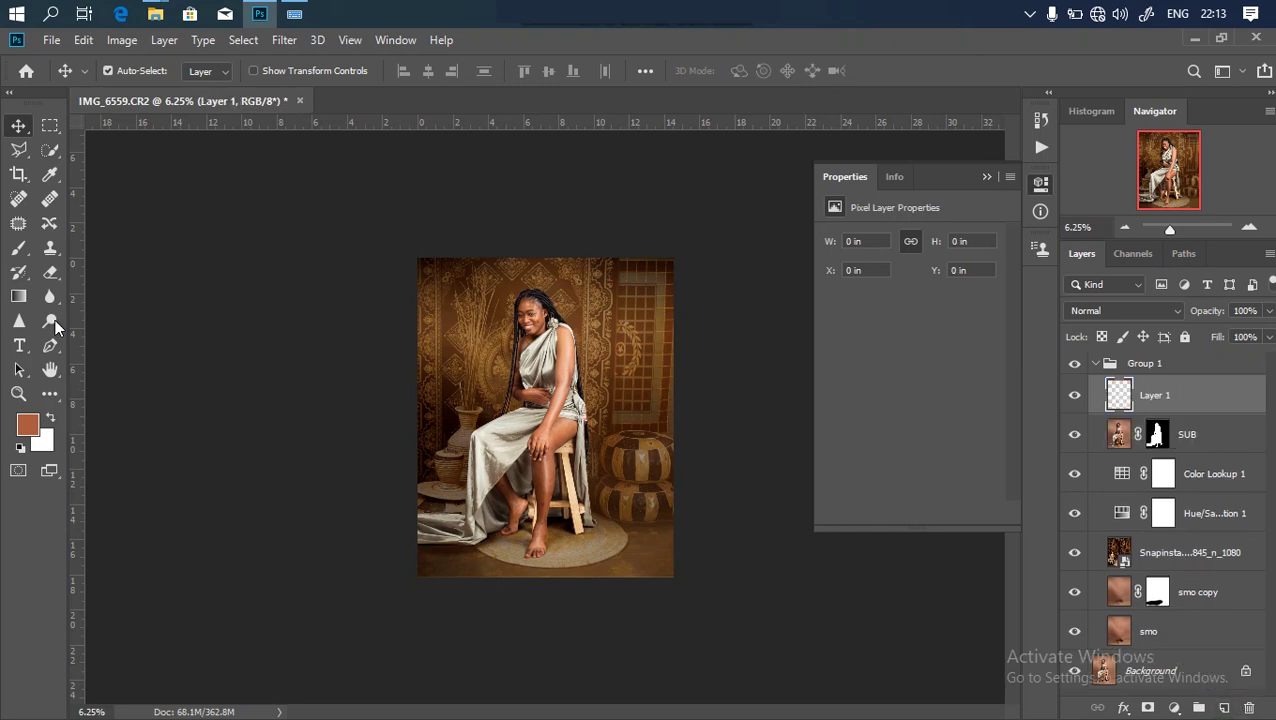
Step: Darken all four edges of the picture on the new layer with linear black (000000) to transparent gradients drawn inward
left_click(19, 297)
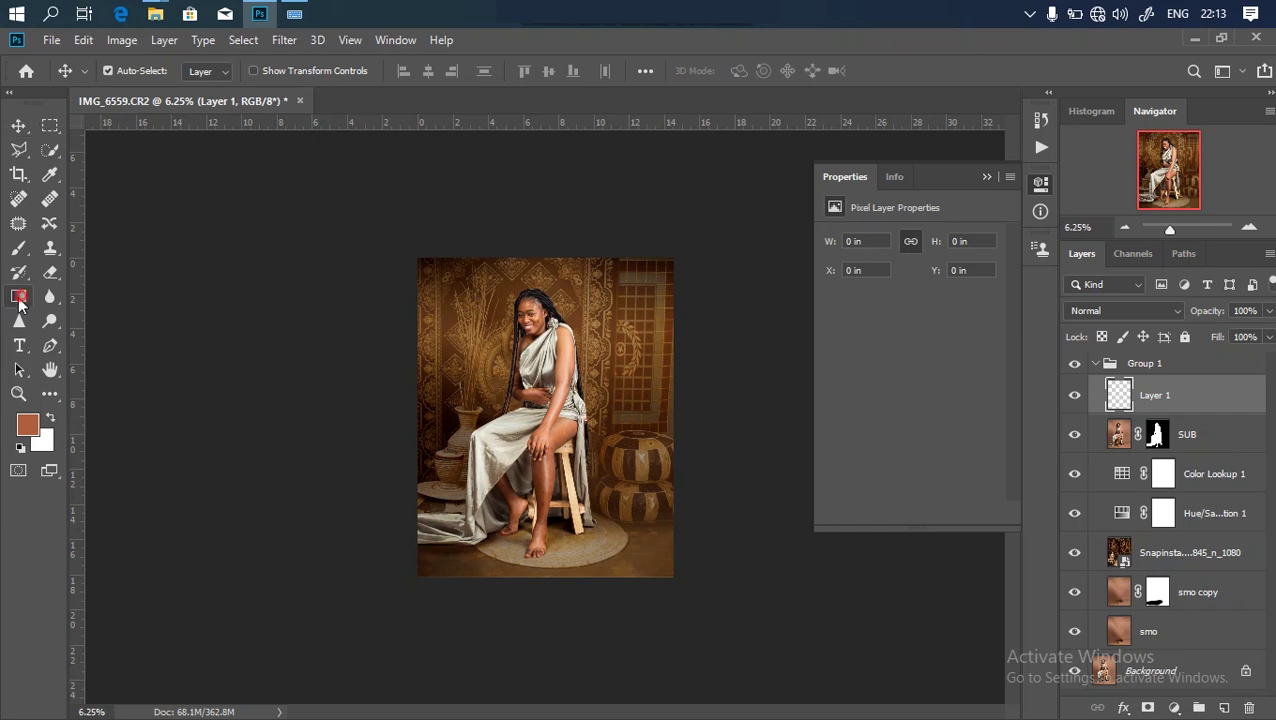
left_click(178, 75)
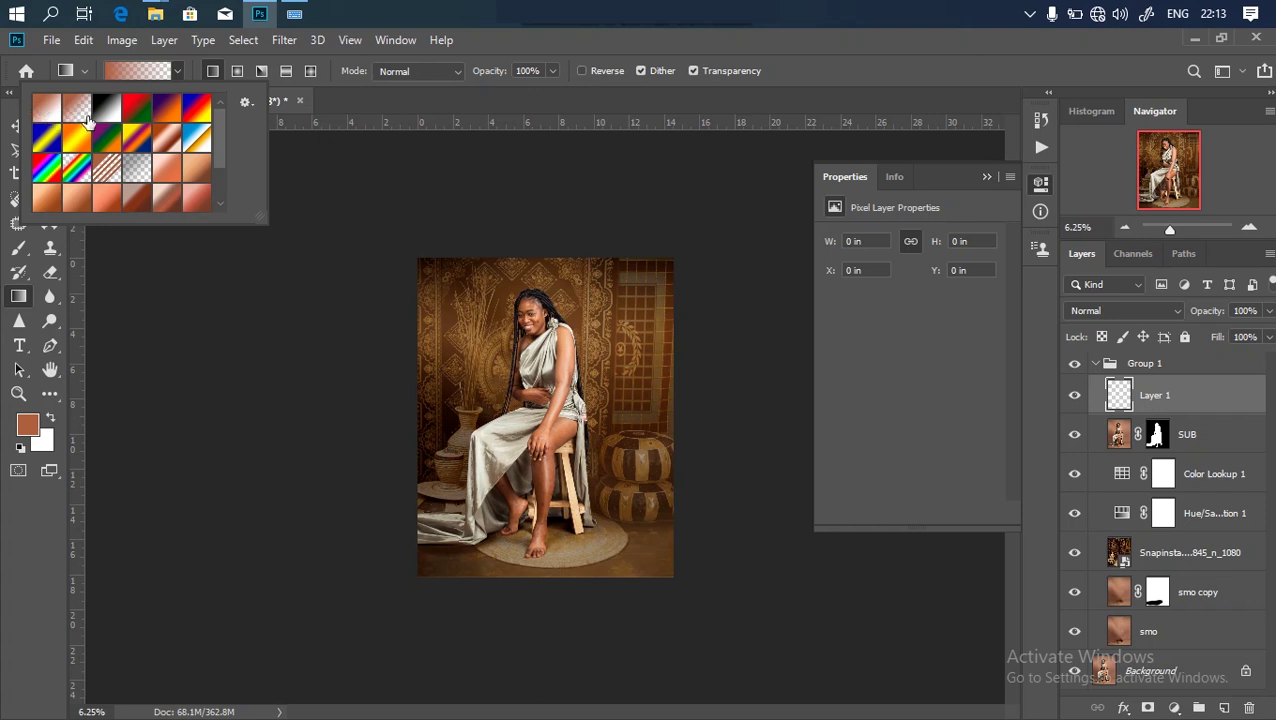
double_click(204, 166)
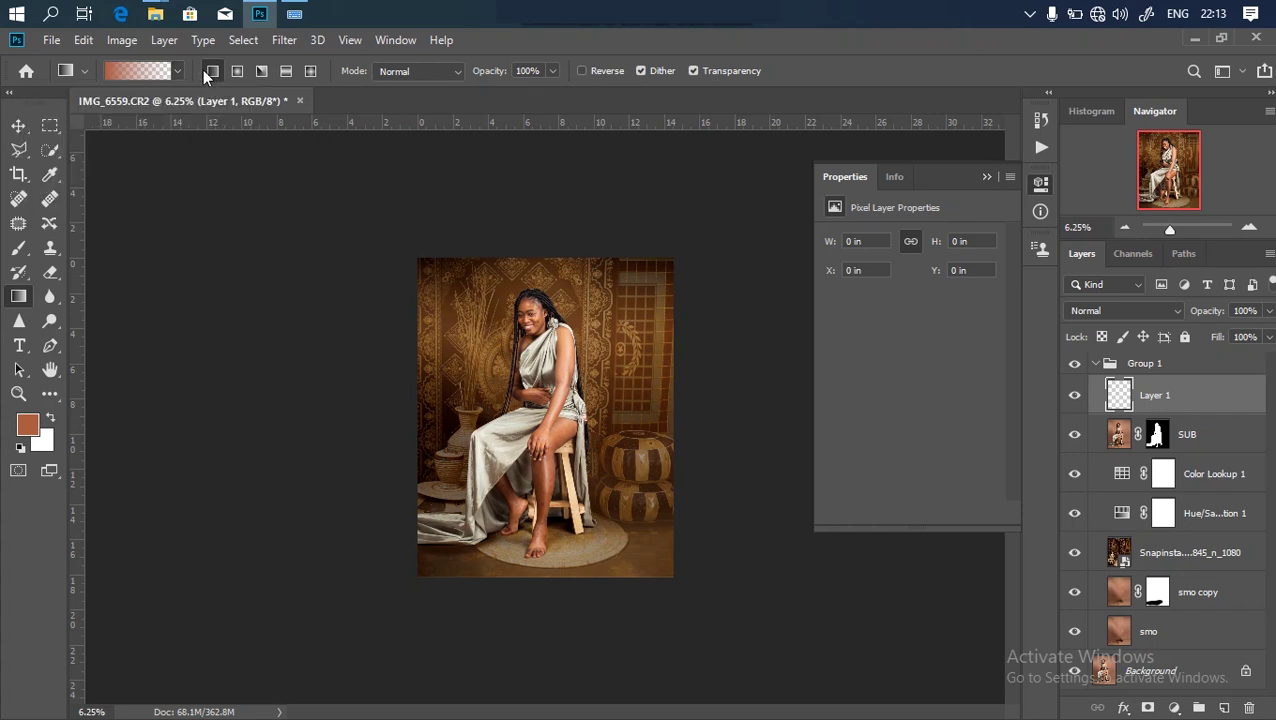
key("i")
left_click(28, 436)
type("000000")
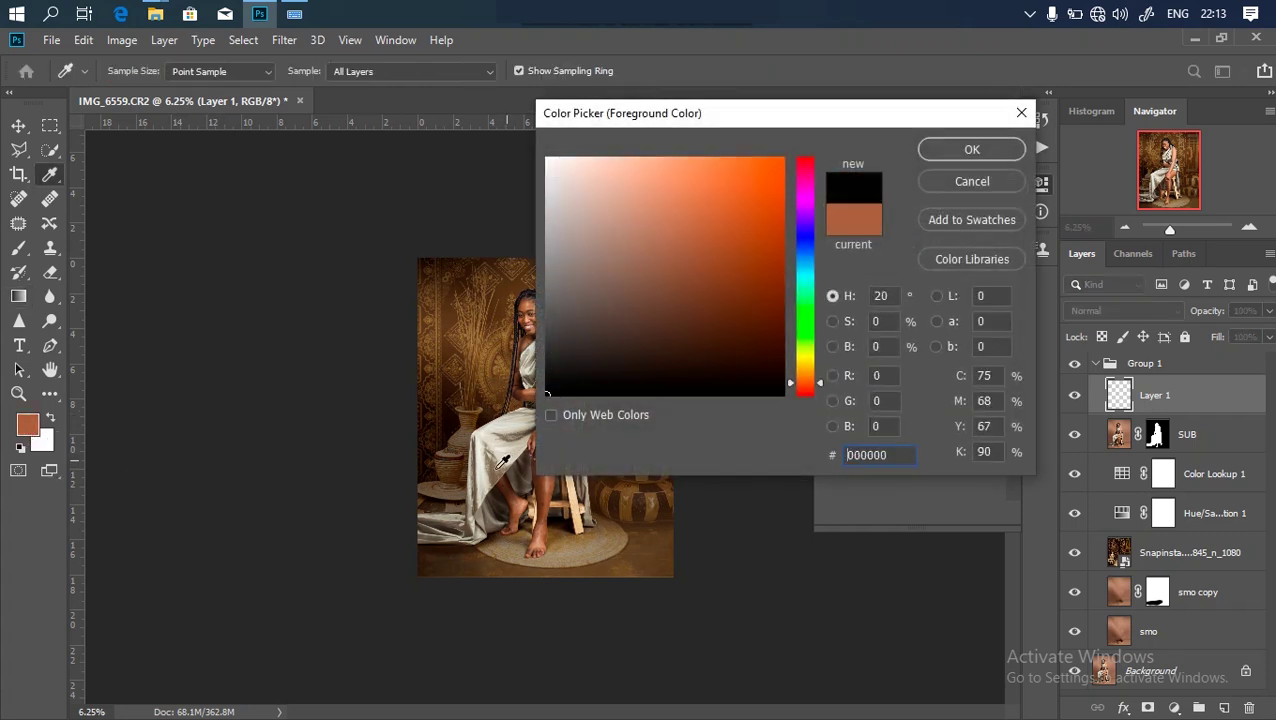
key("Return")
key("g")
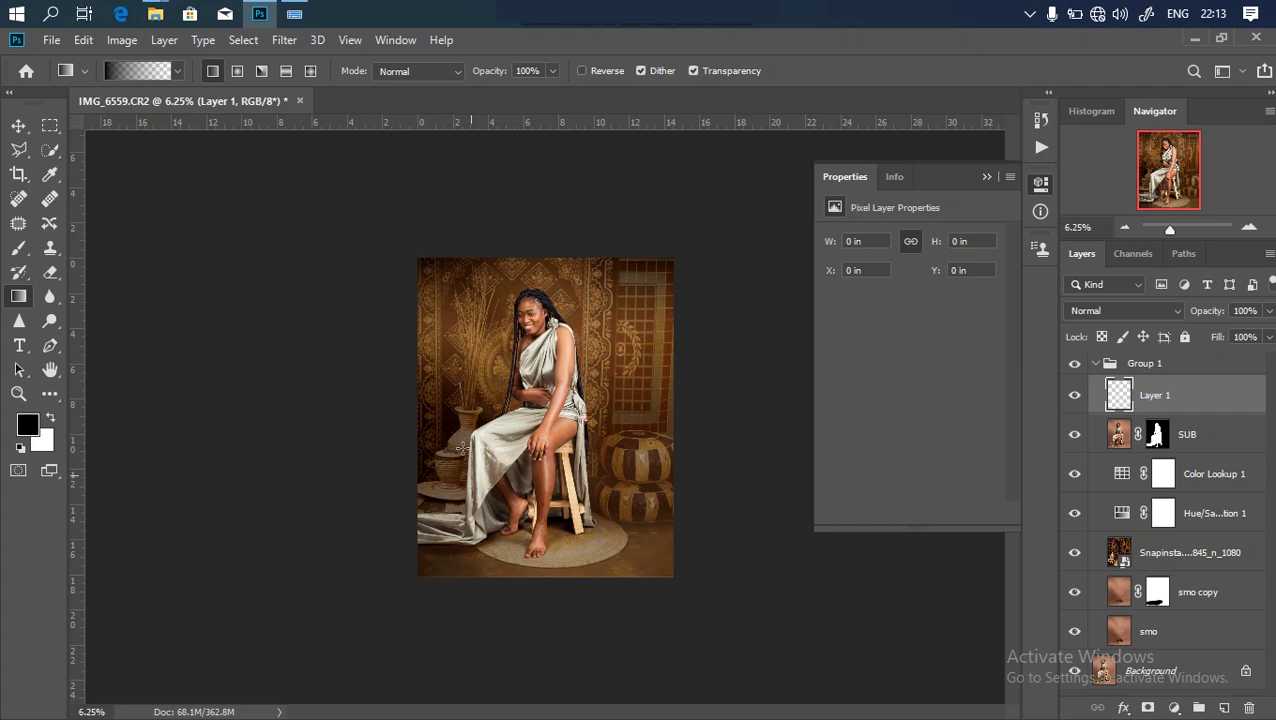
left_click_drag(542, 141, 543, 325)
left_click_drag(329, 424, 507, 425)
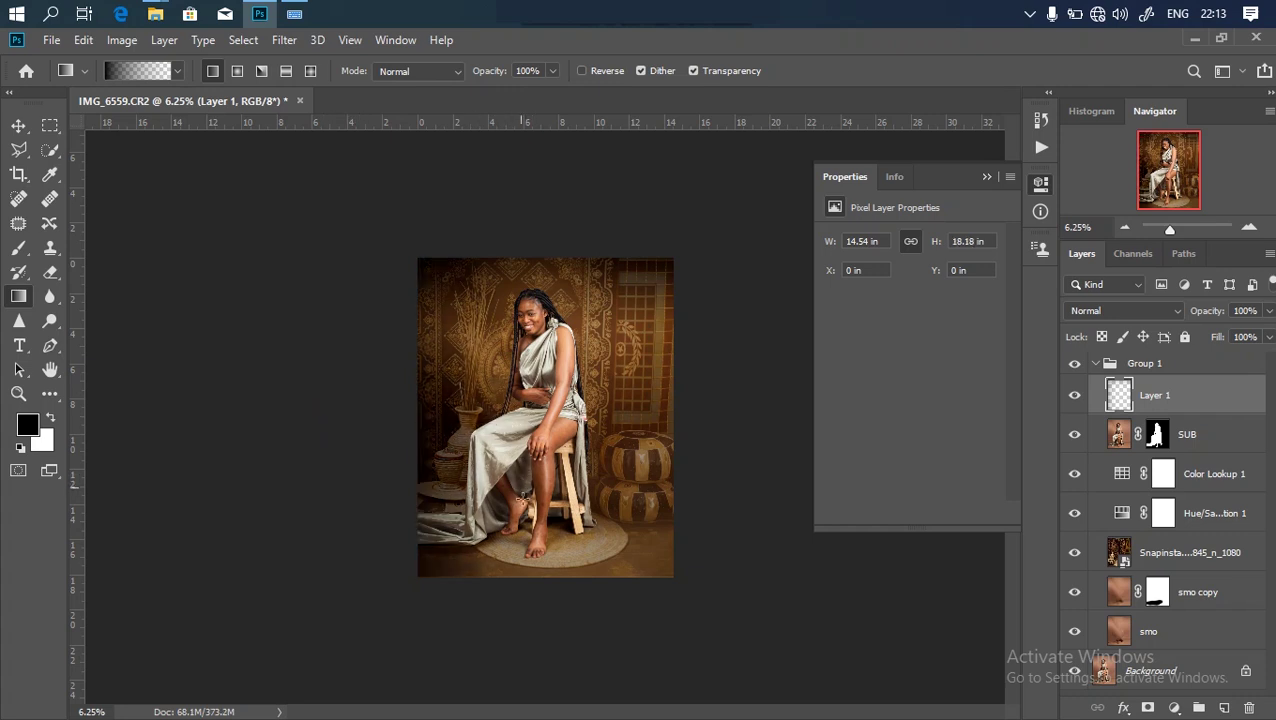
left_click_drag(564, 624, 566, 508)
left_click_drag(728, 384, 594, 386)
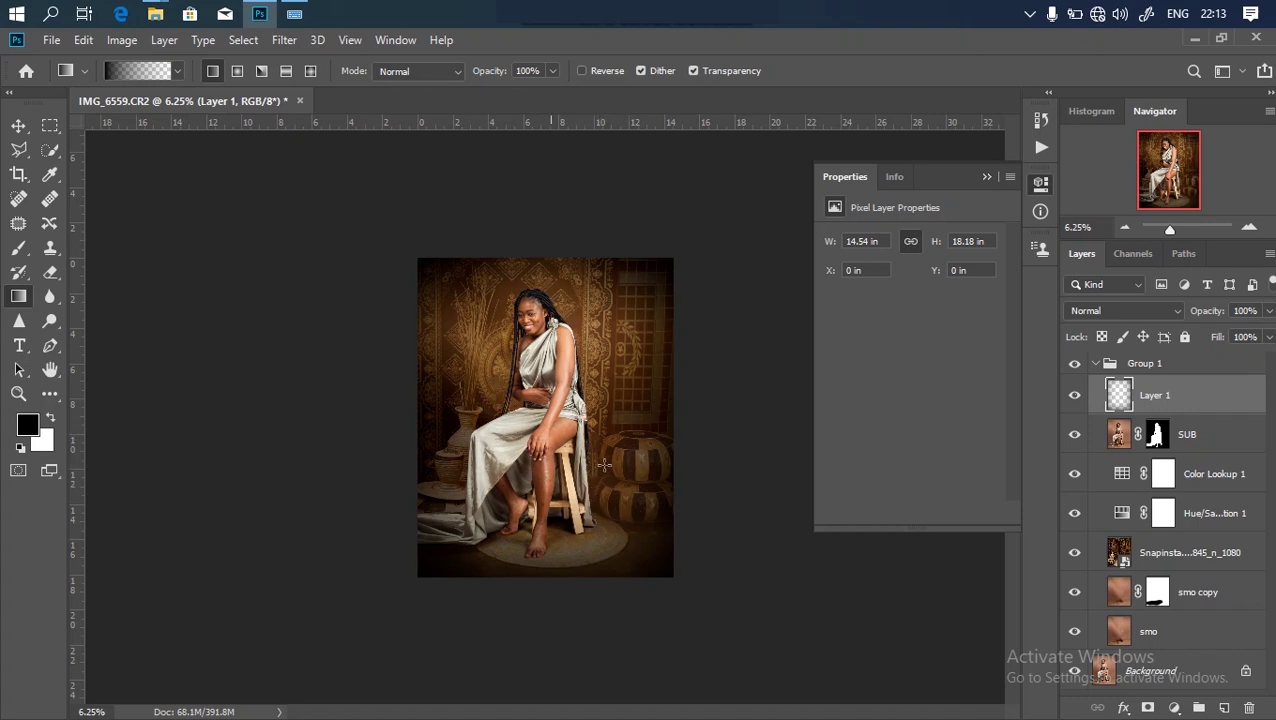
Step: Lower the gradient layer's opacity to 61% and compare the picture with and without the edge darkening
left_click(1268, 310)
left_click_drag(1266, 332, 1230, 452)
left_click(1080, 402)
left_click(1075, 396)
left_click(1075, 396)
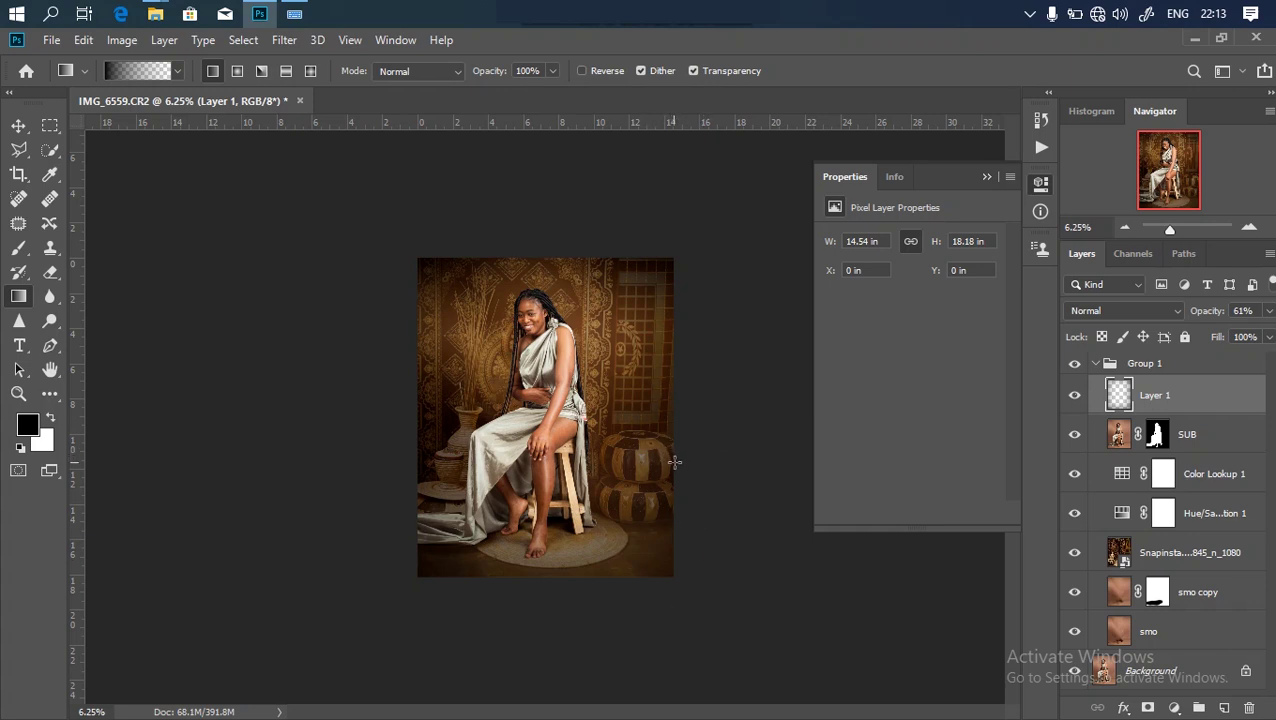
Step: Add a Color Lookup adjustment at the top of the group using mela chocolate.CUBE, and compare the whole group before and after
left_click(1175, 707)
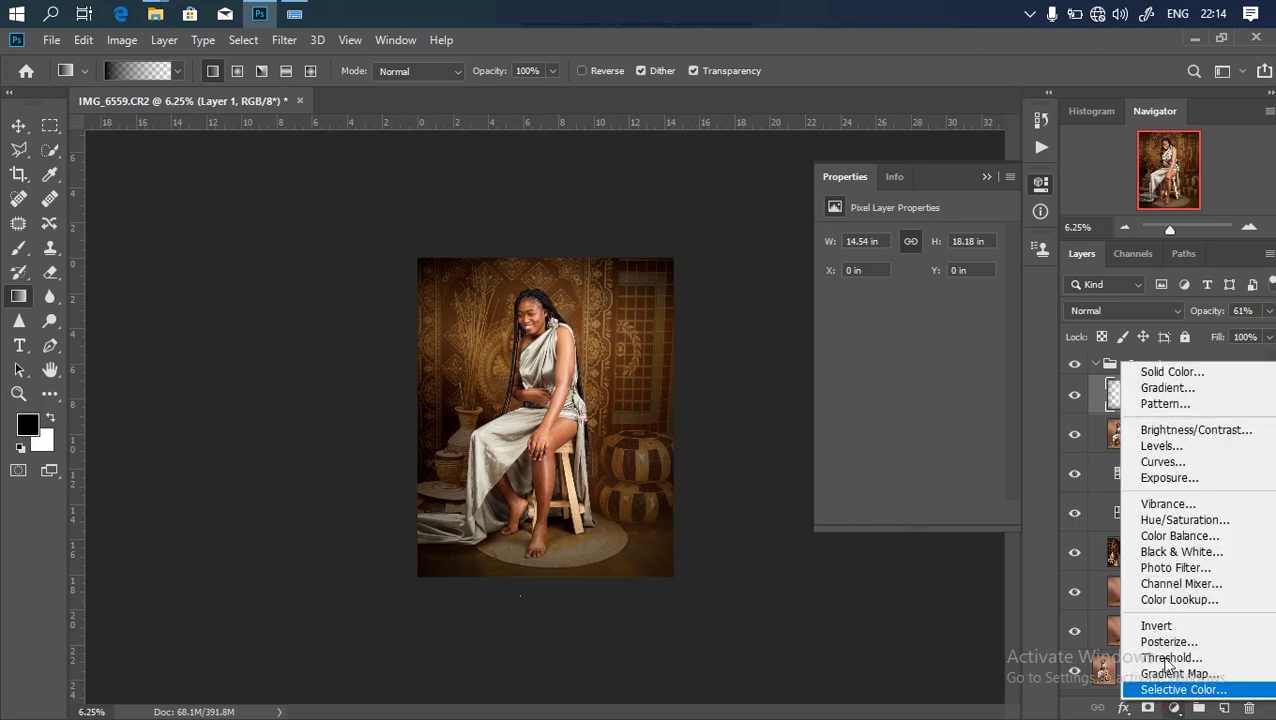
left_click(1161, 599)
left_click(945, 240)
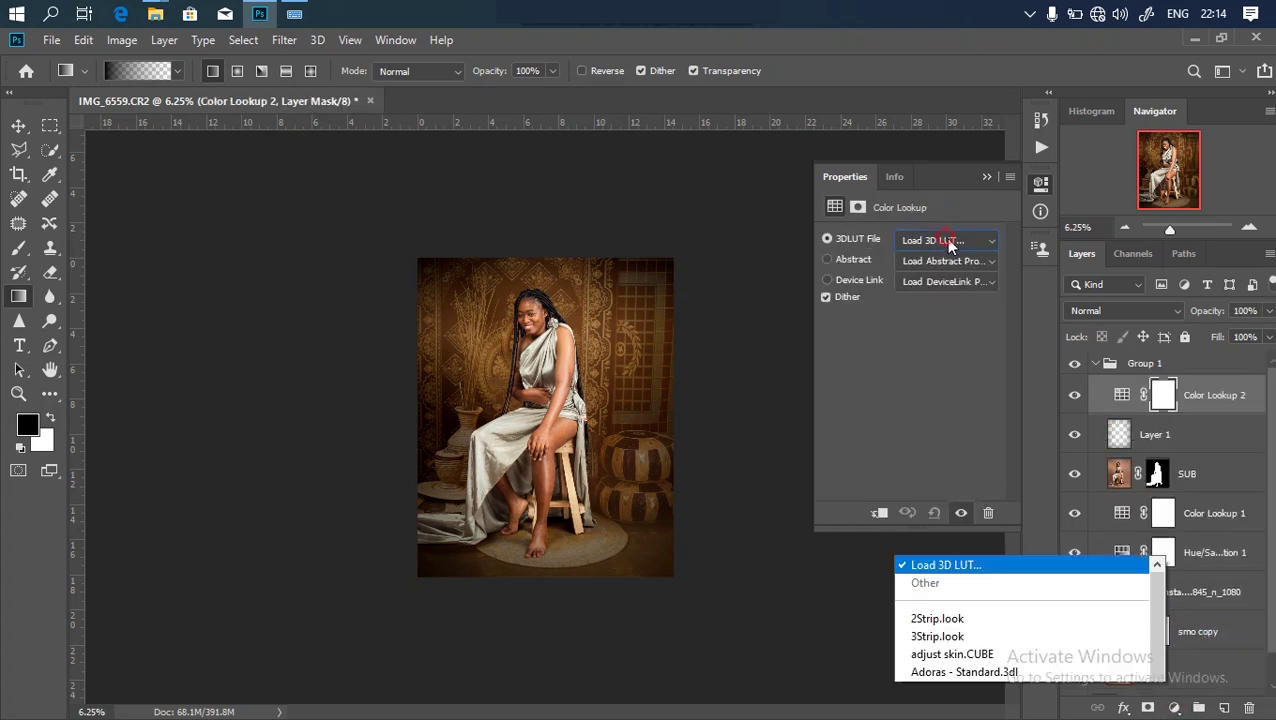
scroll(1162, 500, "down", 10)
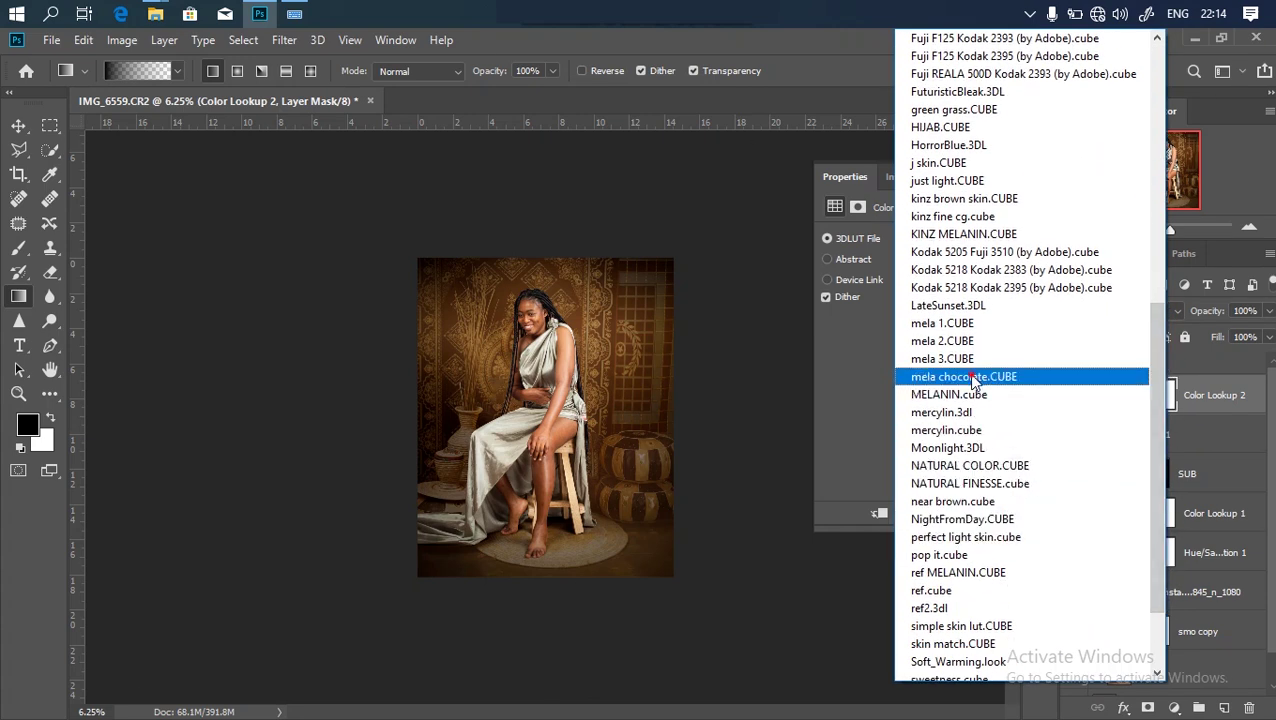
left_click(968, 375)
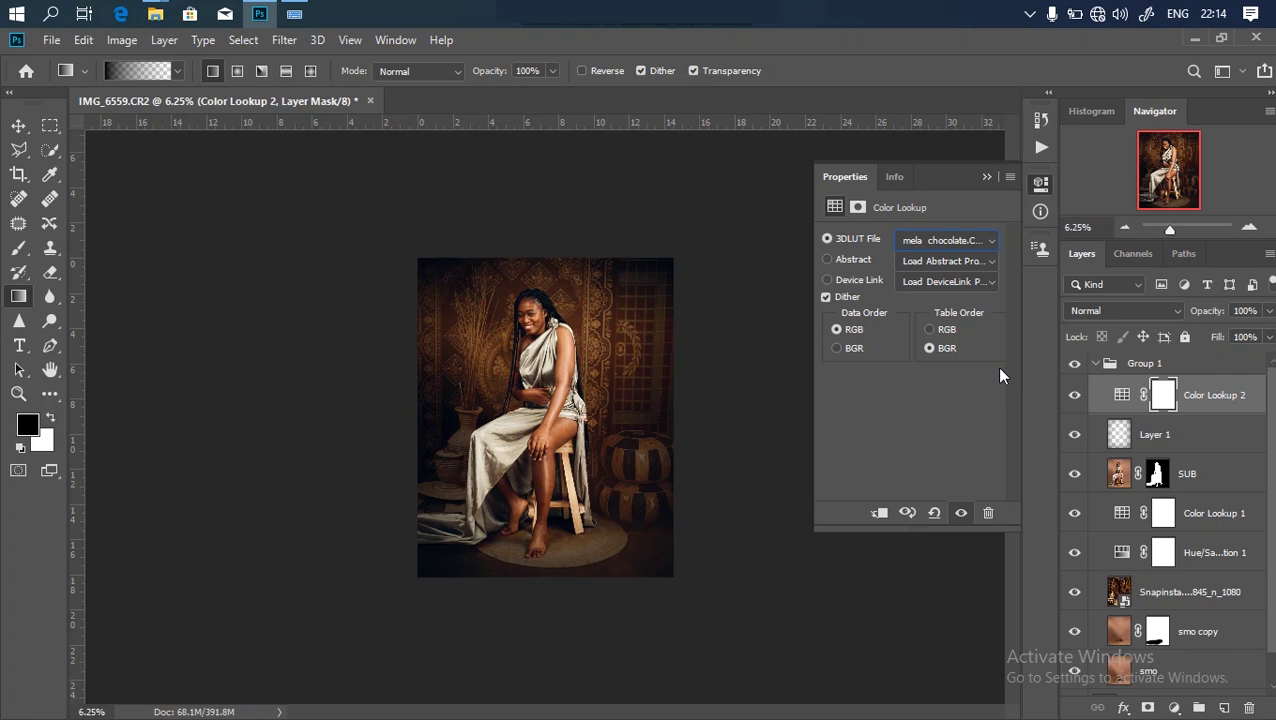
left_click(1075, 366)
left_click(1074, 366)
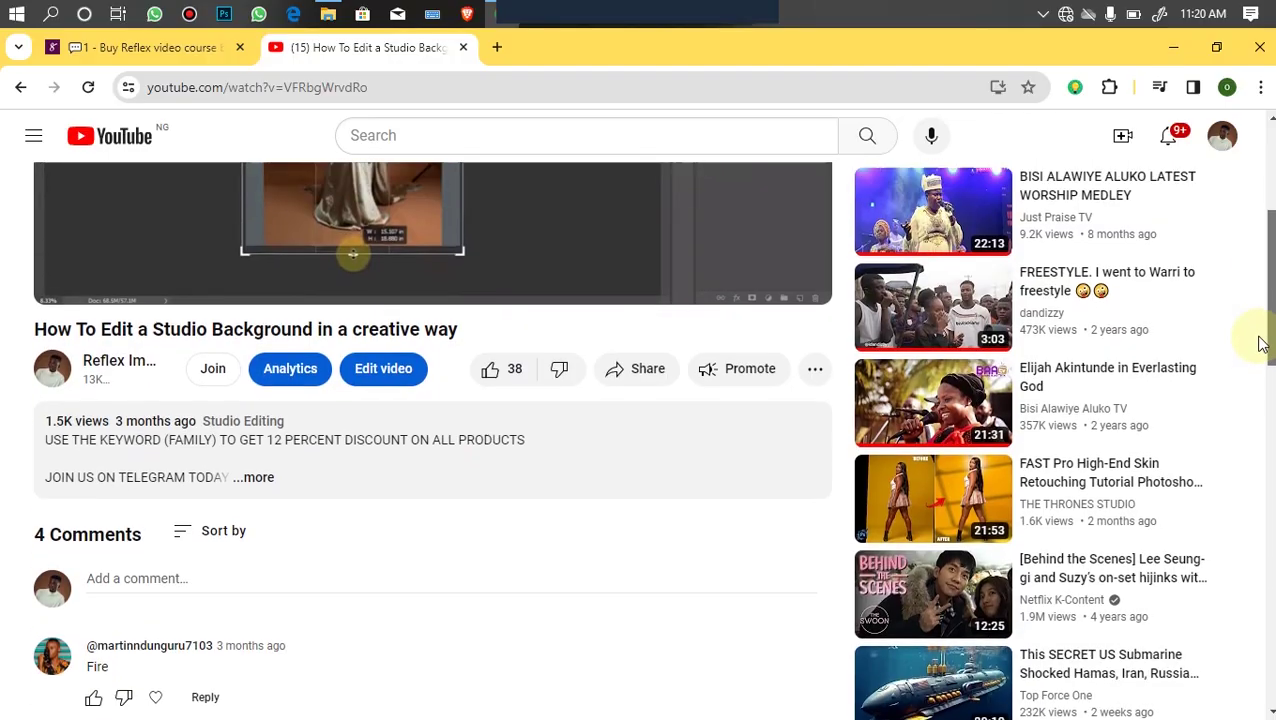
Step: Look over the YouTube page for the studio background editing video and switch to the Reflex video course page on Selar
scroll(640, 440, "up", 3)
scroll(1266, 276, "down", 1)
scroll(1266, 276, "up", 1)
scroll(1266, 296, "down", 2)
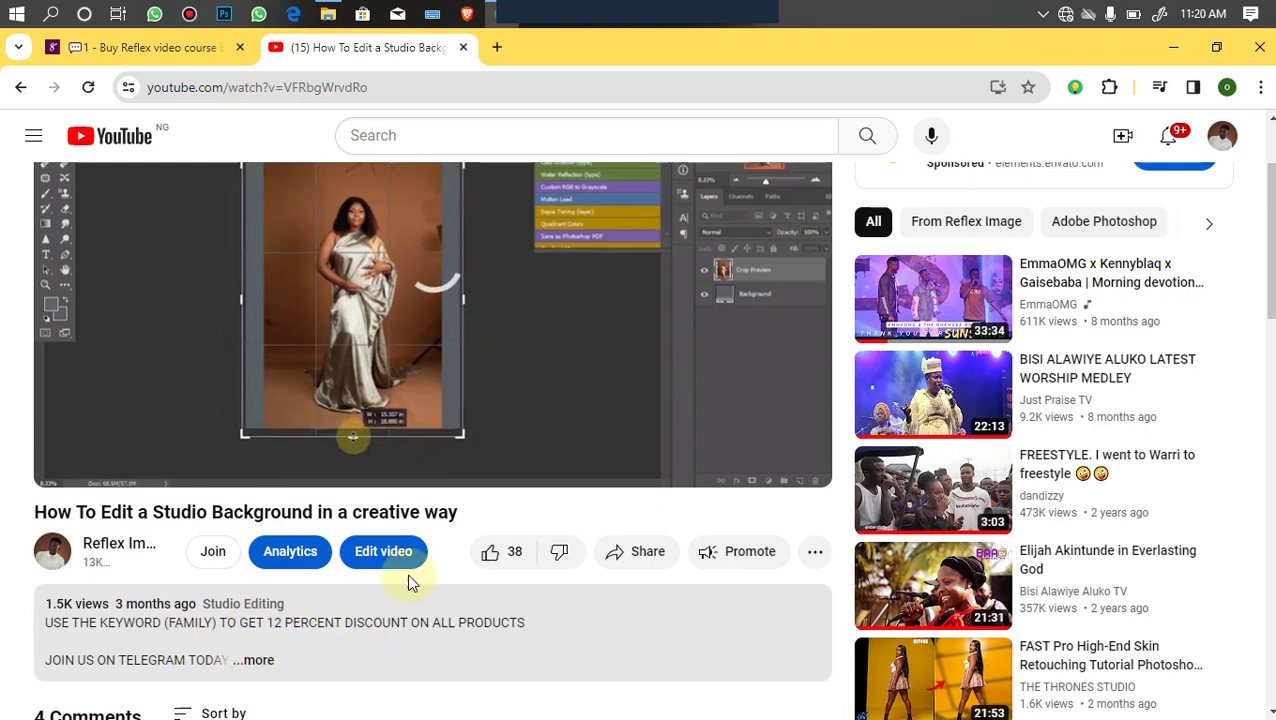
left_click(153, 44)
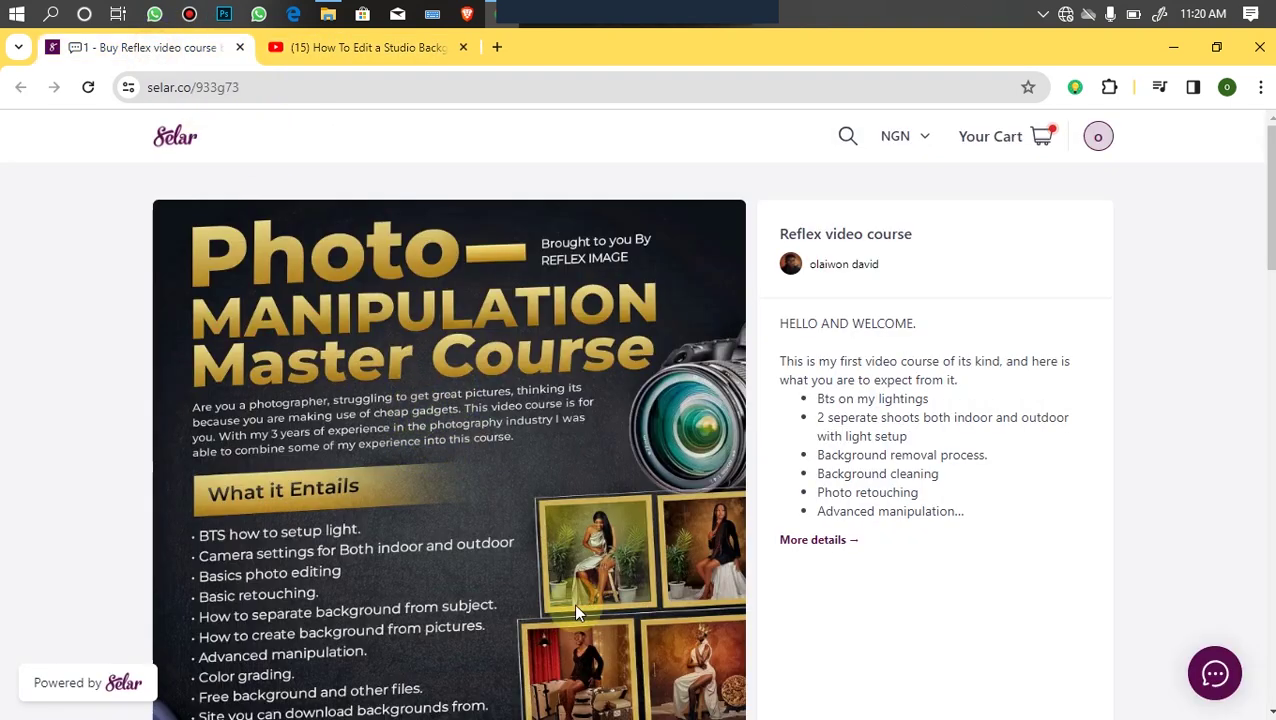
Step: Look over the Reflex video course page, covering the course flyer, content summary and purchase section
scroll(1265, 270, "down", 2)
scroll(712, 413, "up", 1)
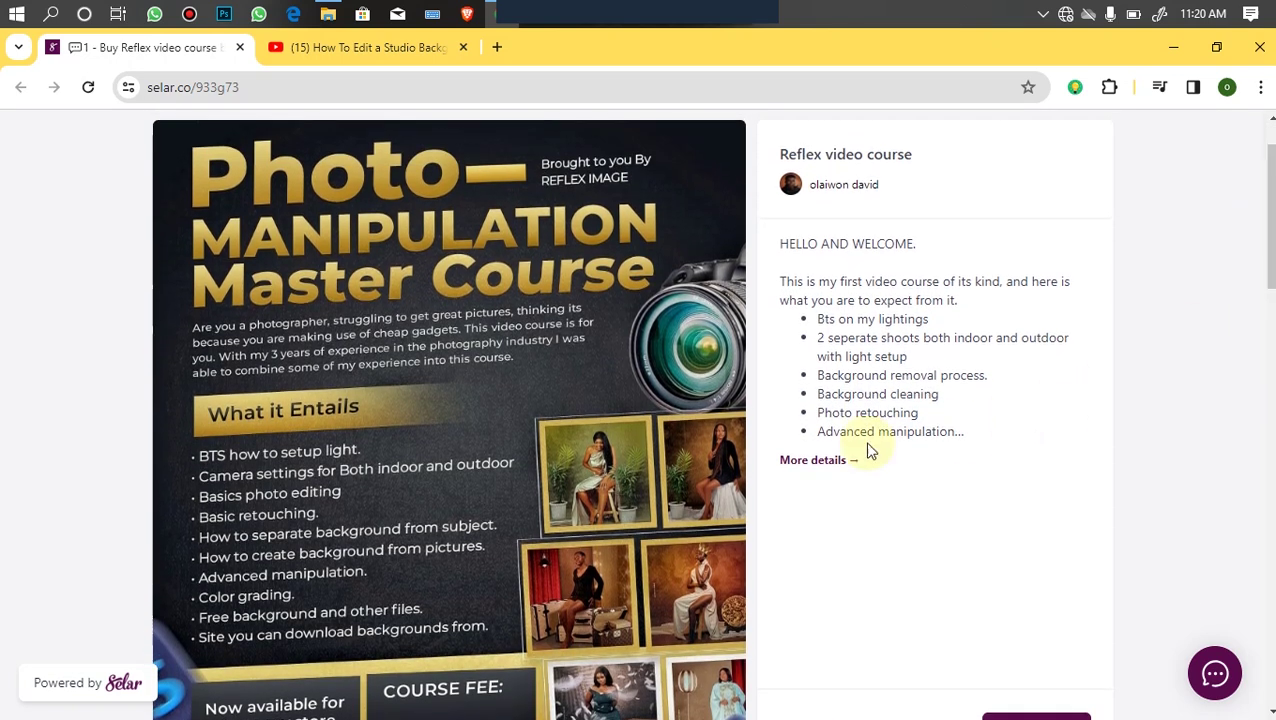
scroll(1200, 291, "up", 1)
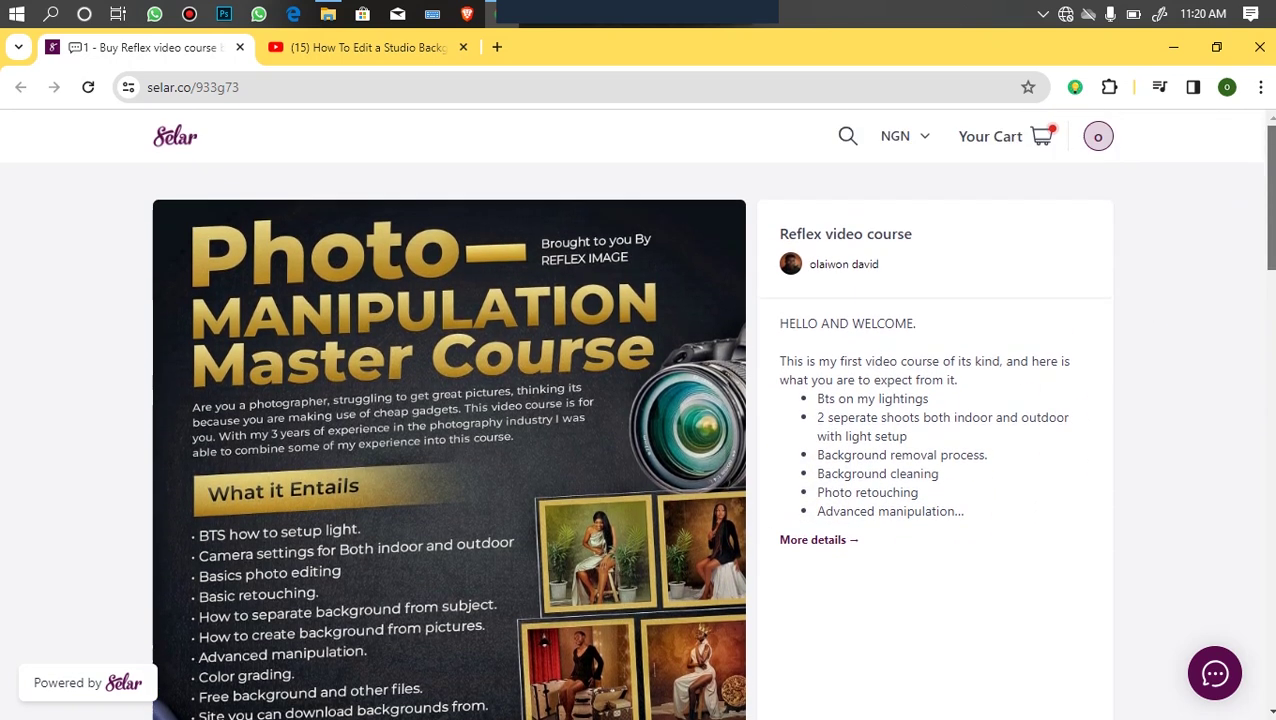
scroll(1253, 305, "down", 2)
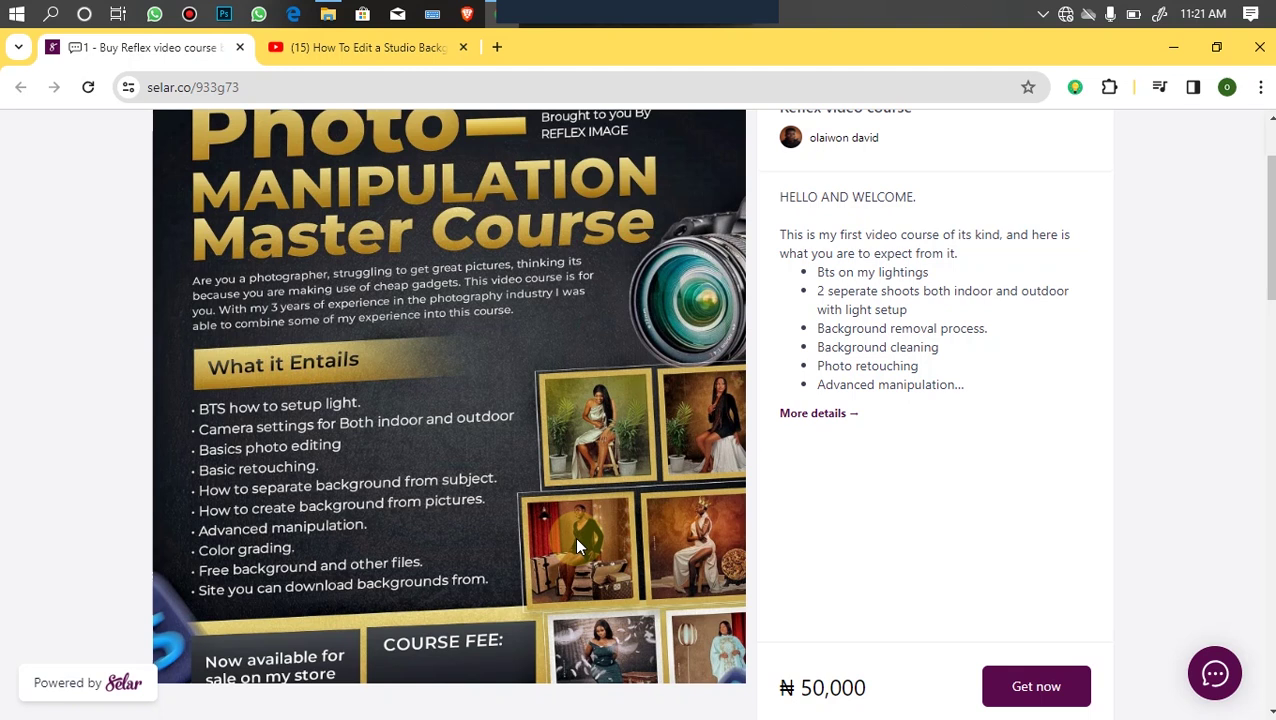
Step: Look through the projet folder and its ether mani subfolder in File Explorer, and return to the course page's full description and list of files to expect
left_click(328, 13)
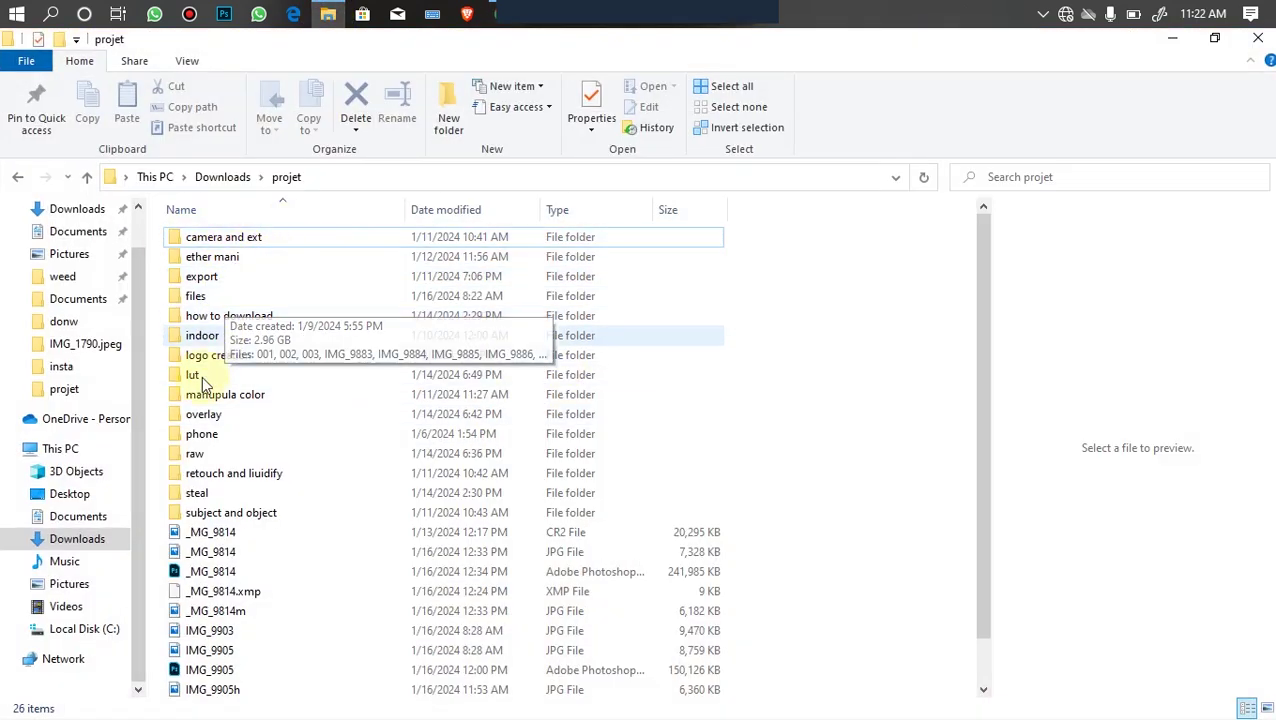
double_click(250, 258)
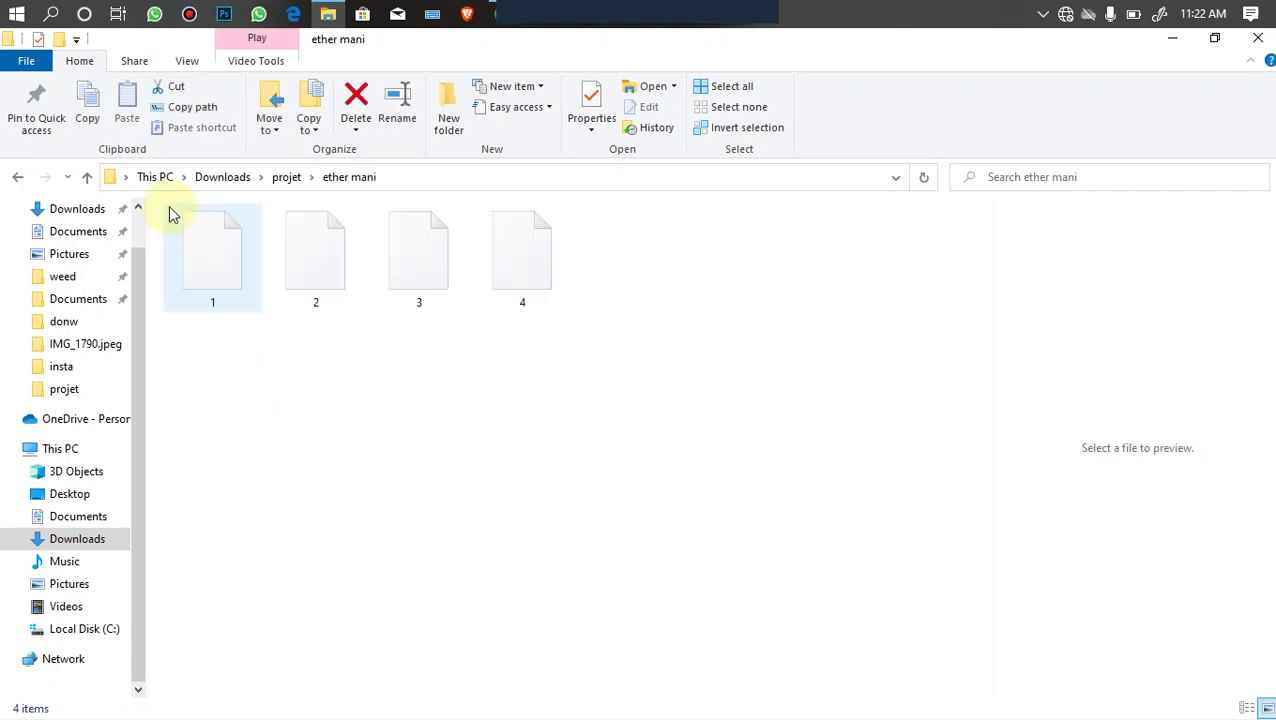
left_click(87, 177)
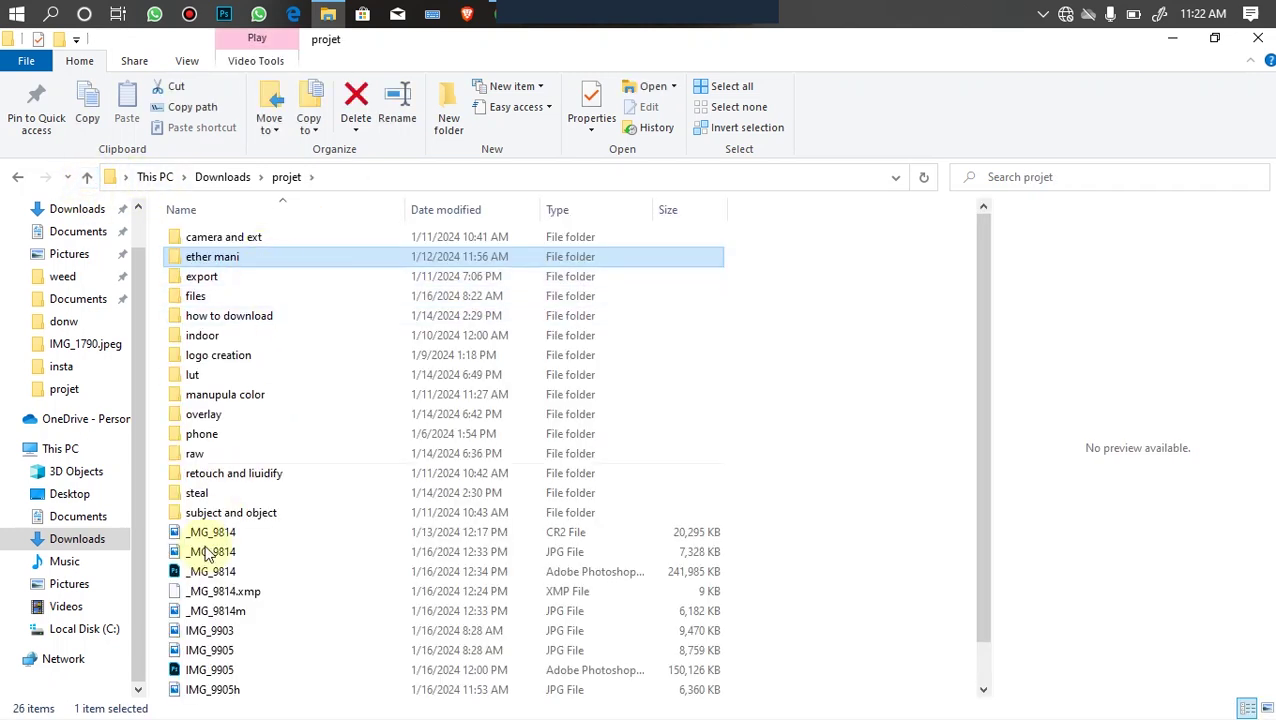
scroll(981, 540, "down", 1)
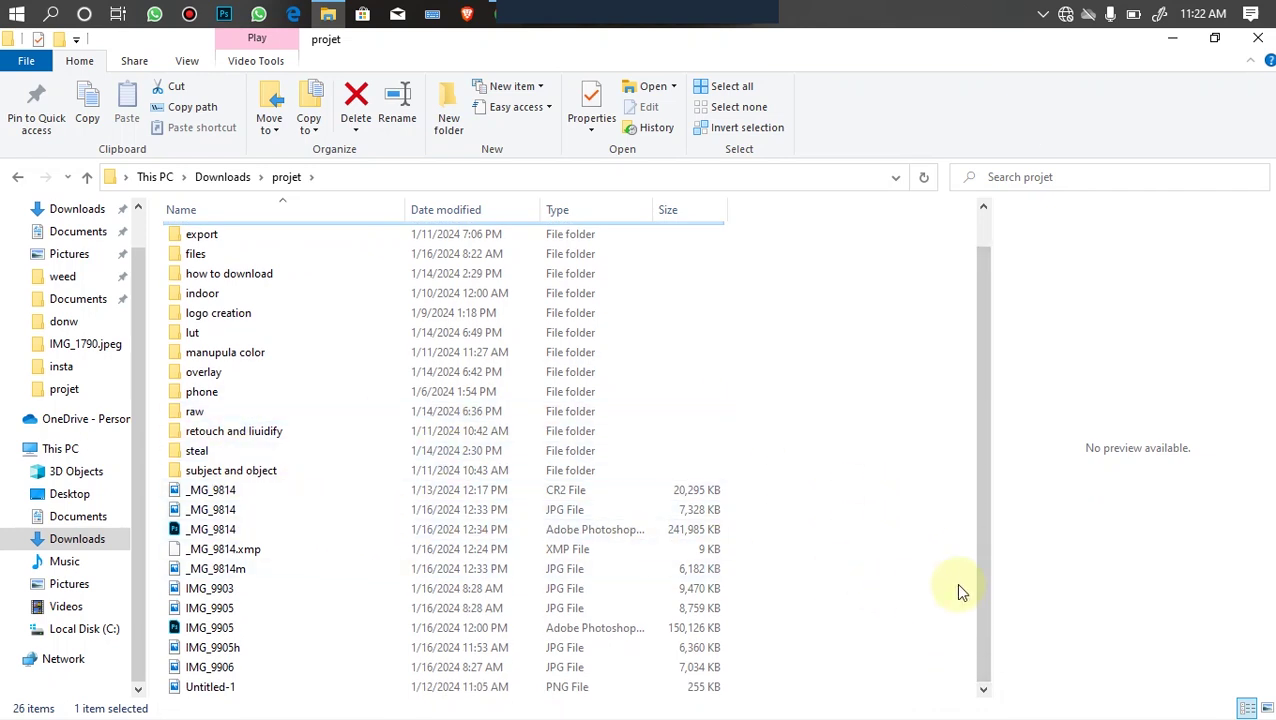
scroll(984, 557, "up", 1)
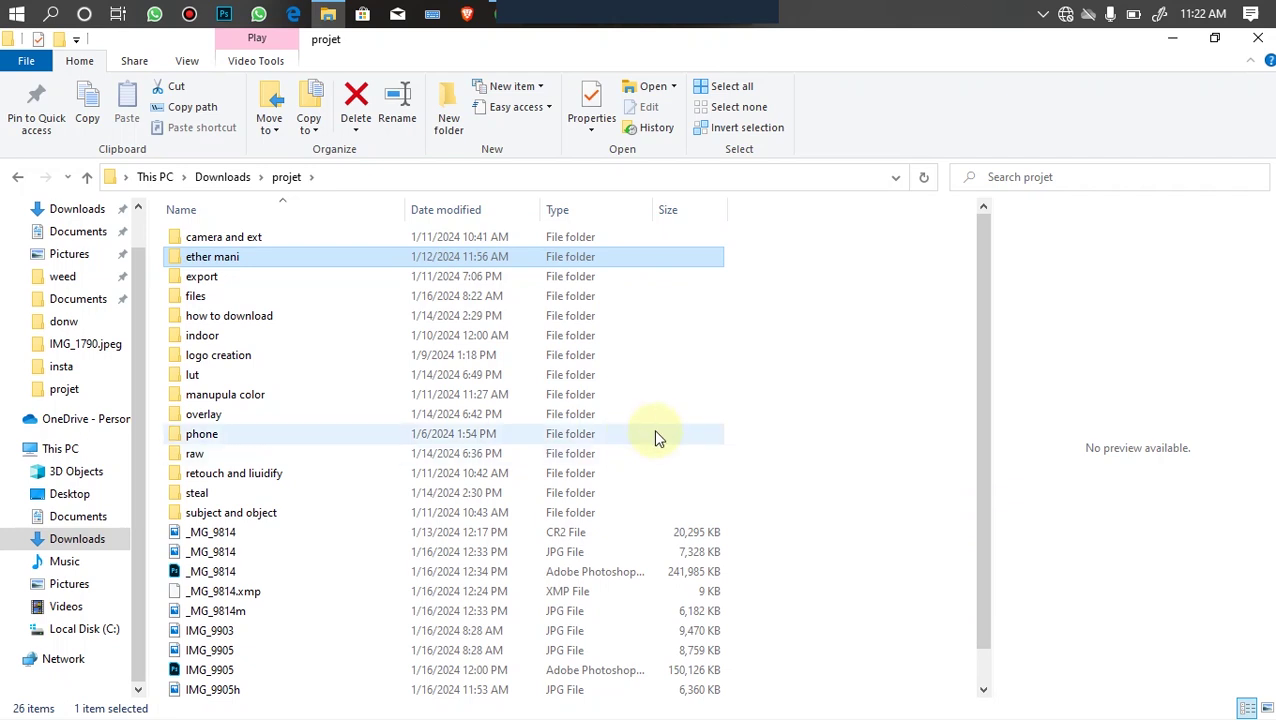
left_click(1172, 38)
left_click_drag(1268, 270, 1268, 440)
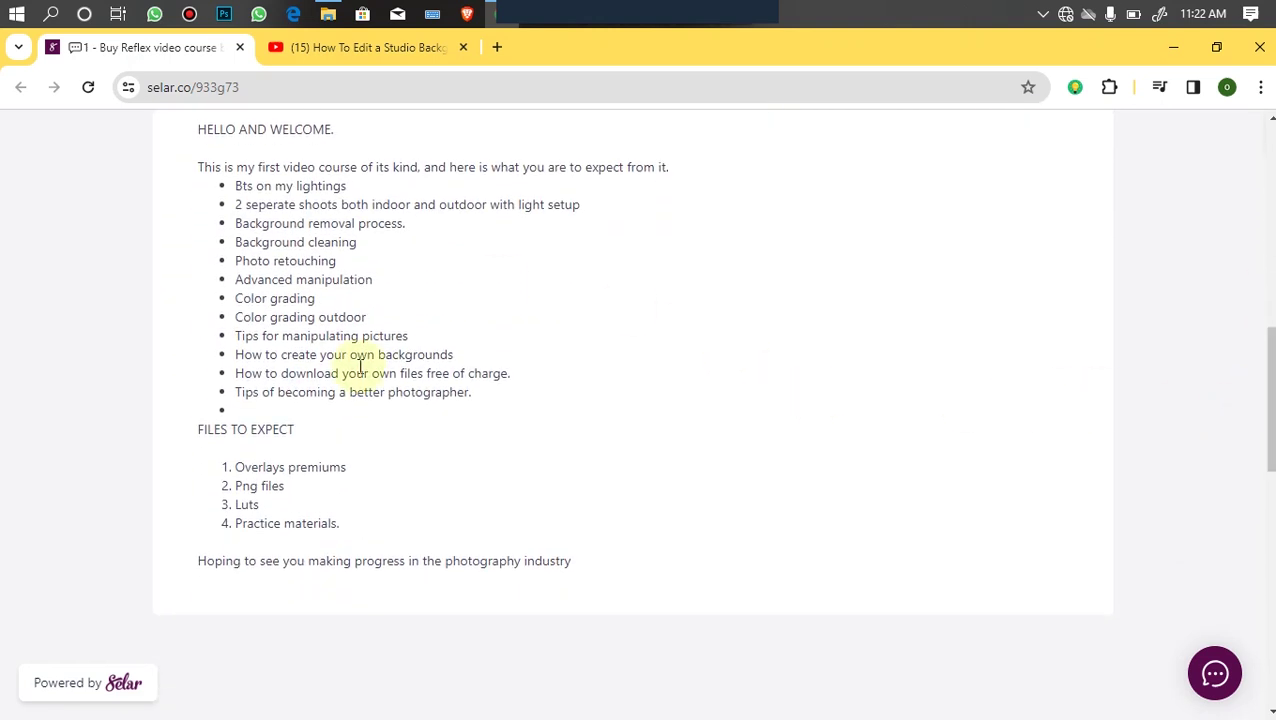